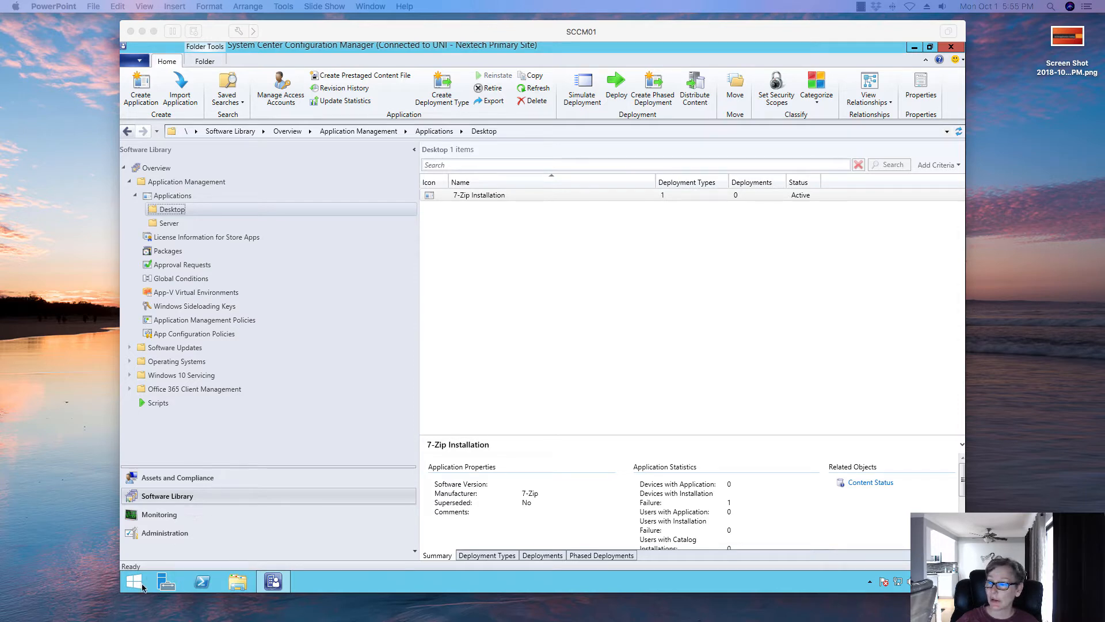
# - Open Server Manager from the taskbar and move its window up over the console
pyautogui.click(165, 584)
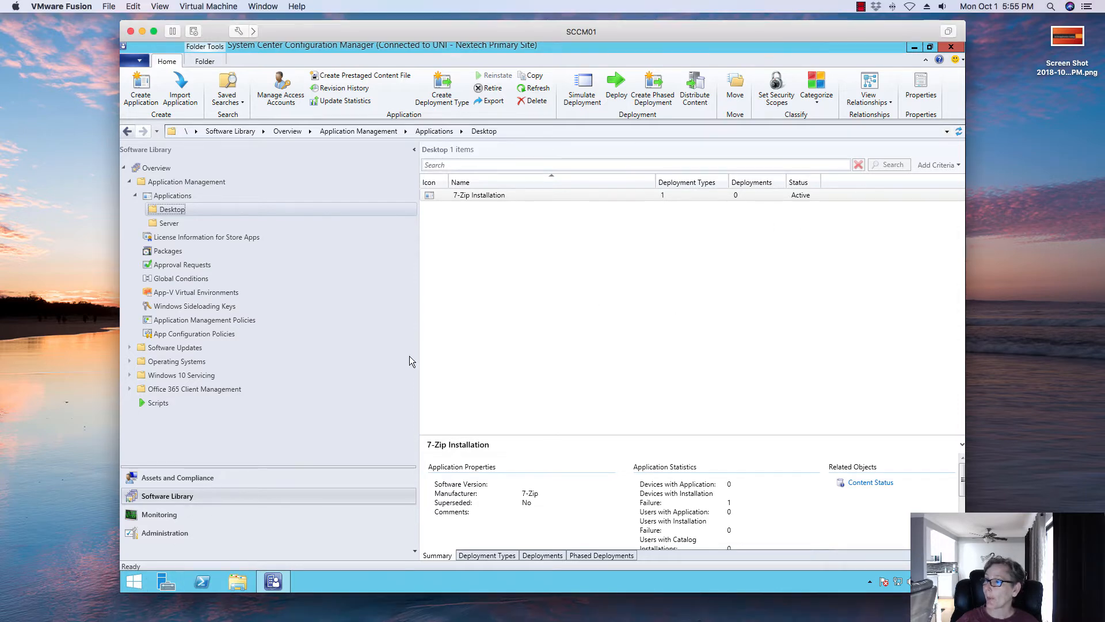
pyautogui.click(166, 584)
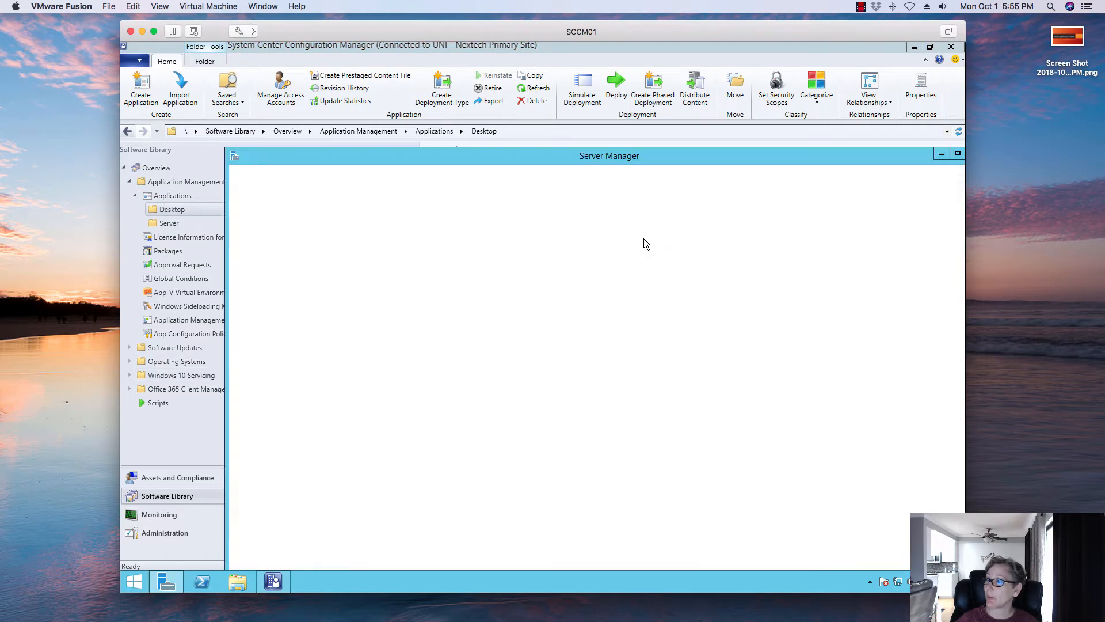
pyautogui.moveTo(659, 157); pyautogui.dragTo(579, 70)
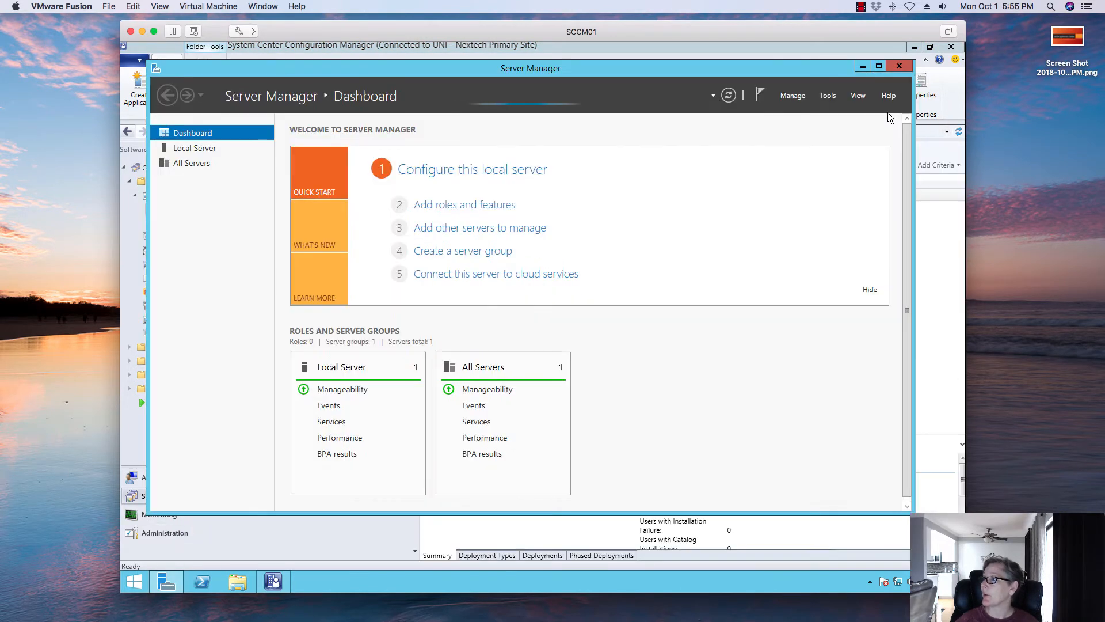
# - Launch the Add Roles and Features wizard and advance with role-based installation on the local server to the server roles page
pyautogui.click(824, 96)
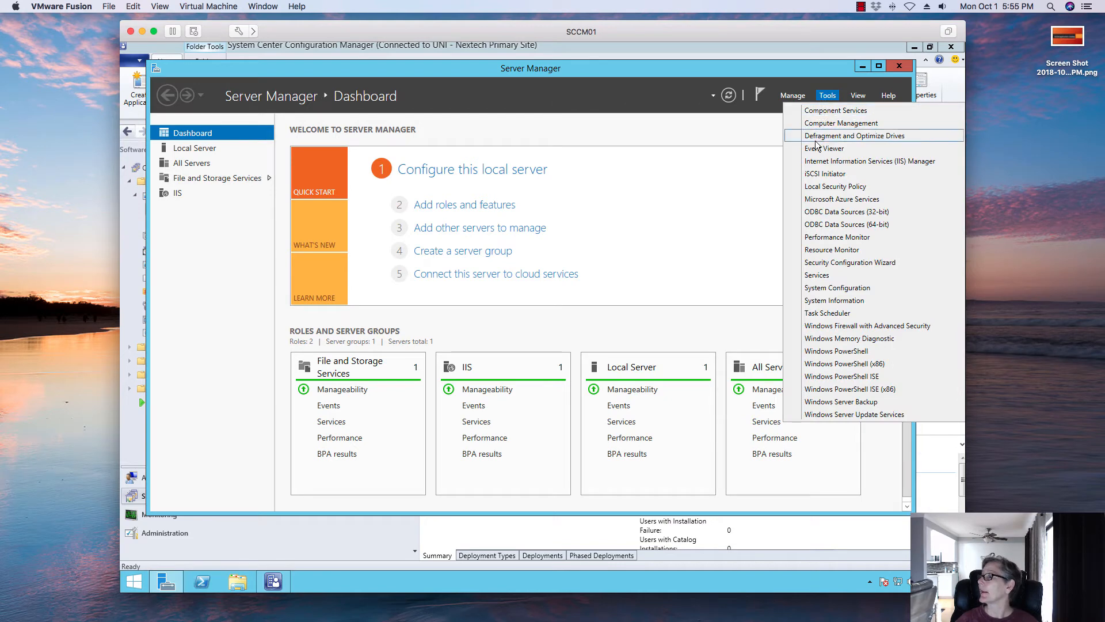
pyautogui.click(793, 96)
pyautogui.click(793, 96)
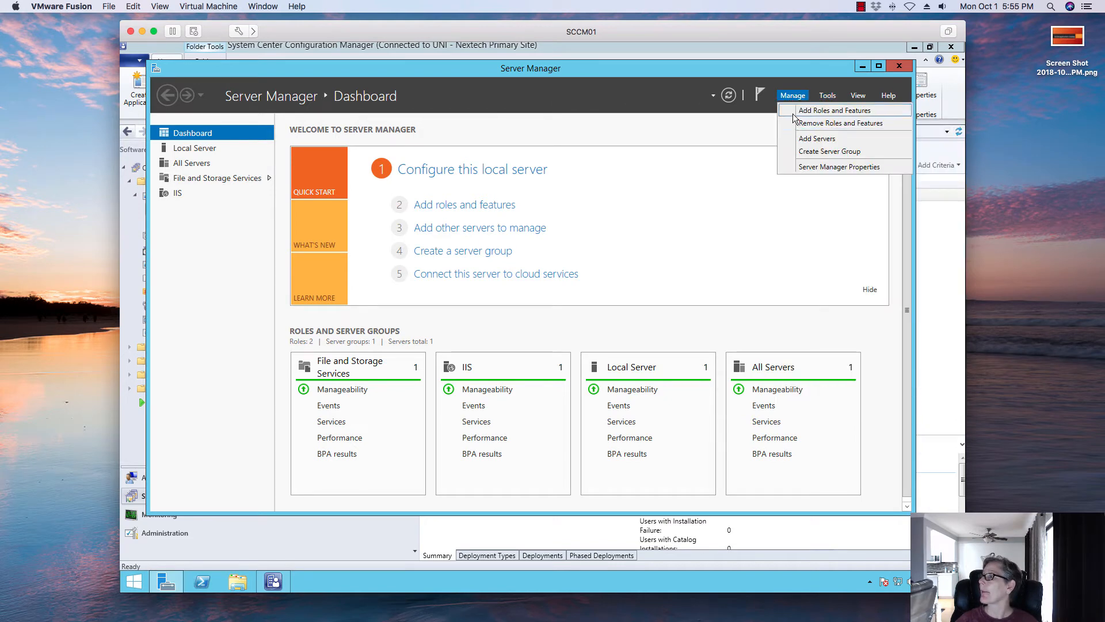
pyautogui.click(796, 110)
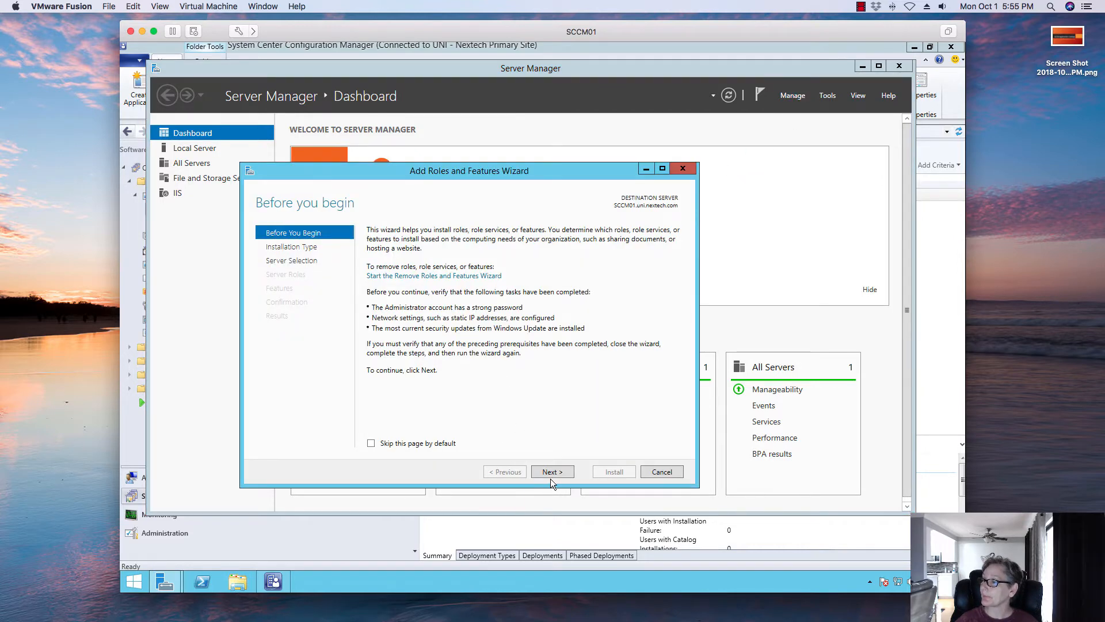
pyautogui.click(548, 471)
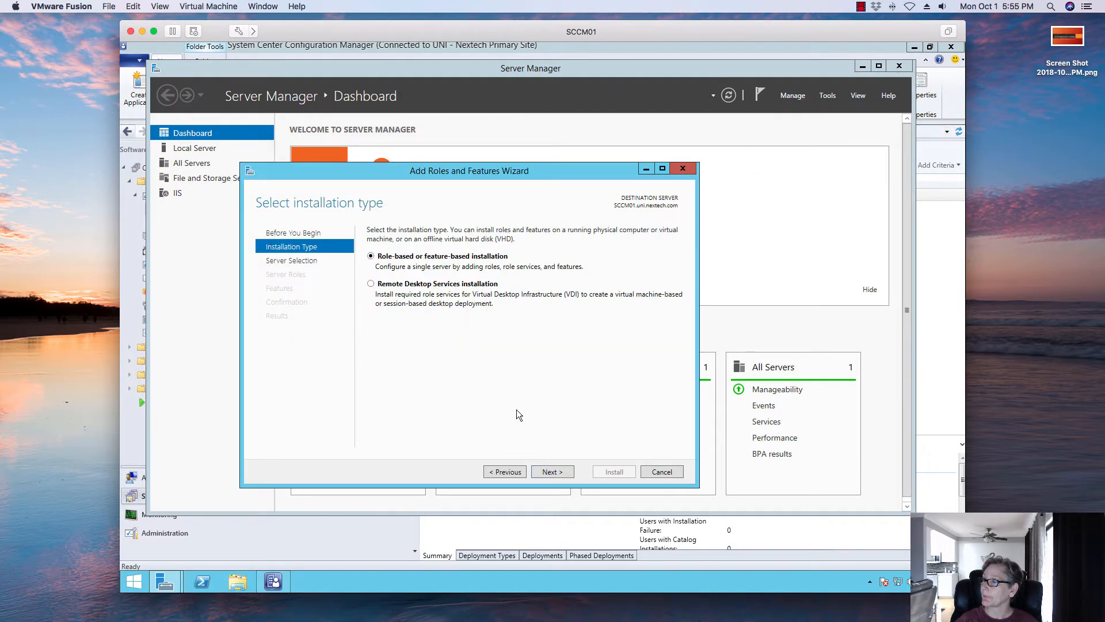
pyautogui.click(551, 475)
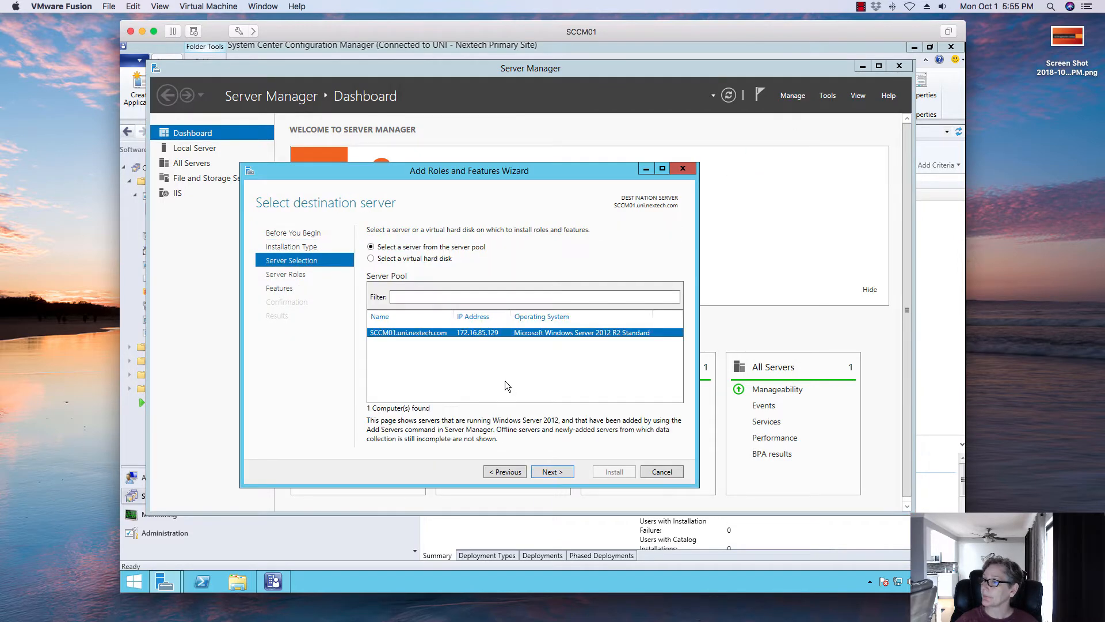
pyautogui.click(547, 471)
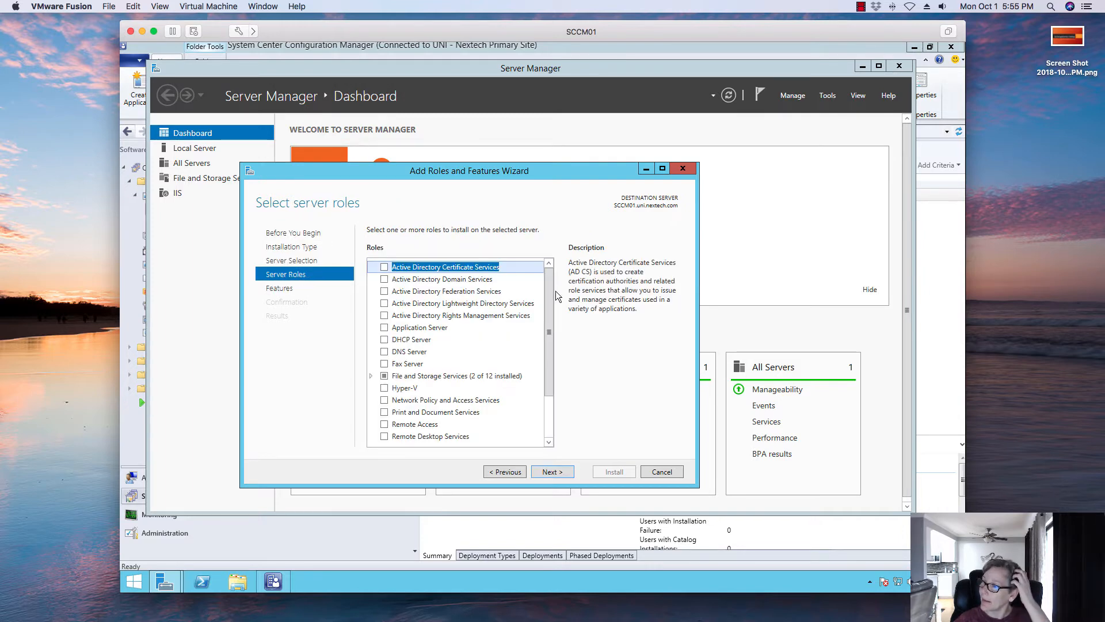
# - Expand the Web Server (IIS) role and review its Common HTTP, Health and Diagnostics, Performance and Security role services
pyautogui.scroll(-2, 550, 322)
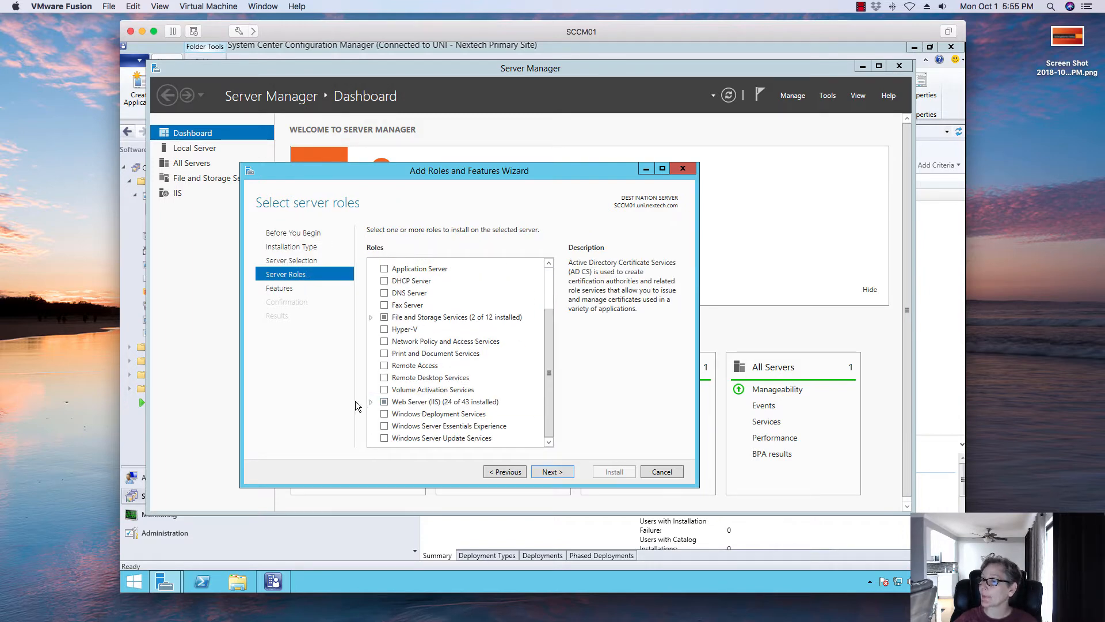
pyautogui.click(371, 403)
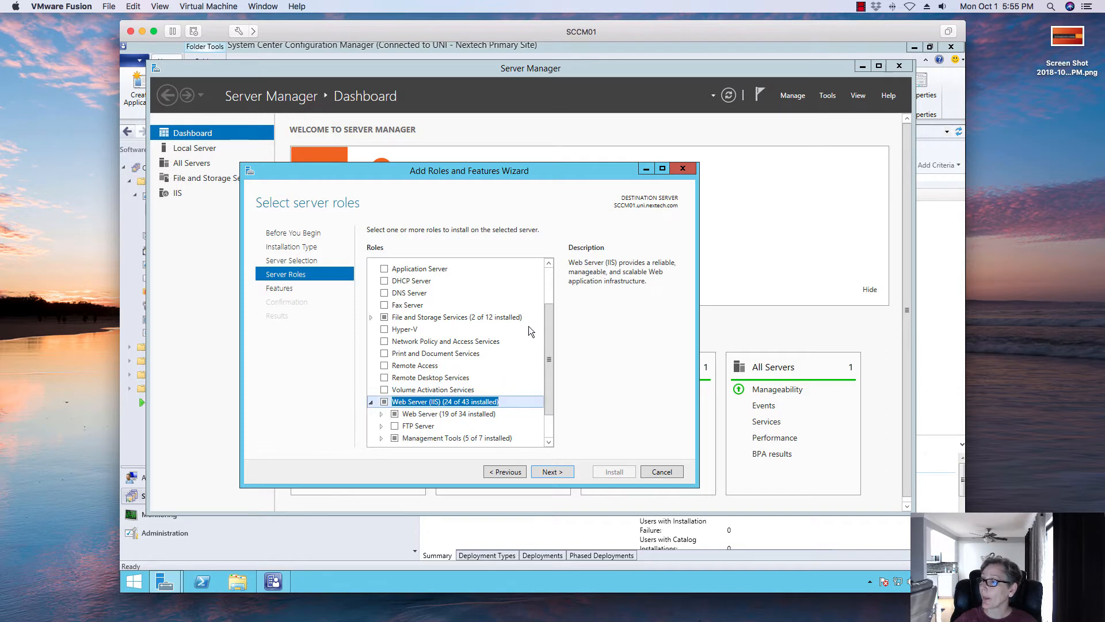
pyautogui.scroll(-1, 550, 345)
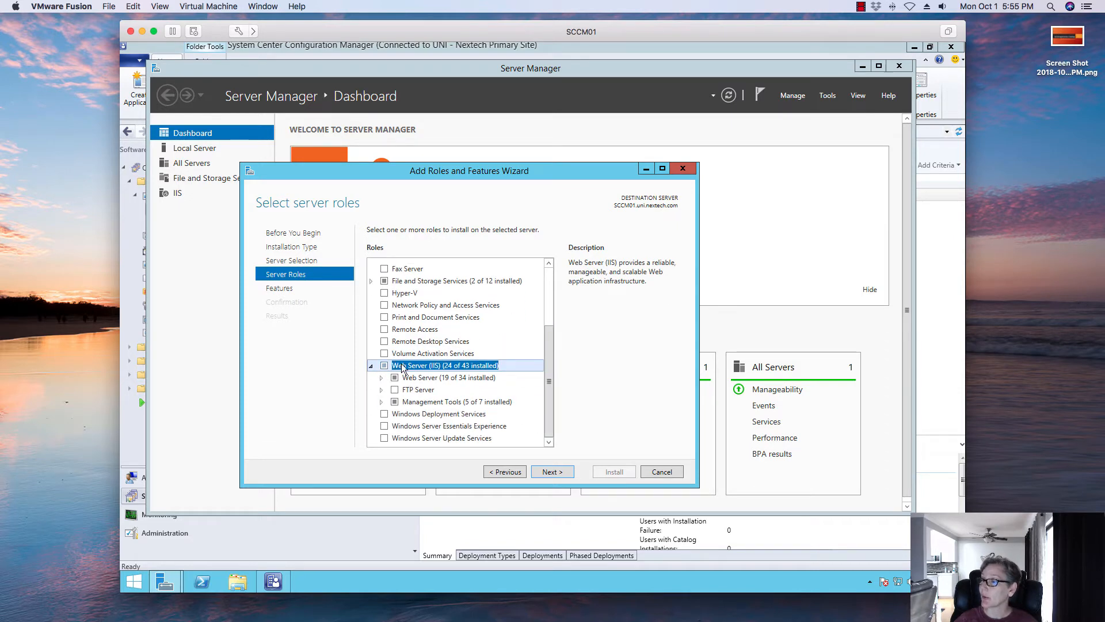
pyautogui.doubleClick(403, 378)
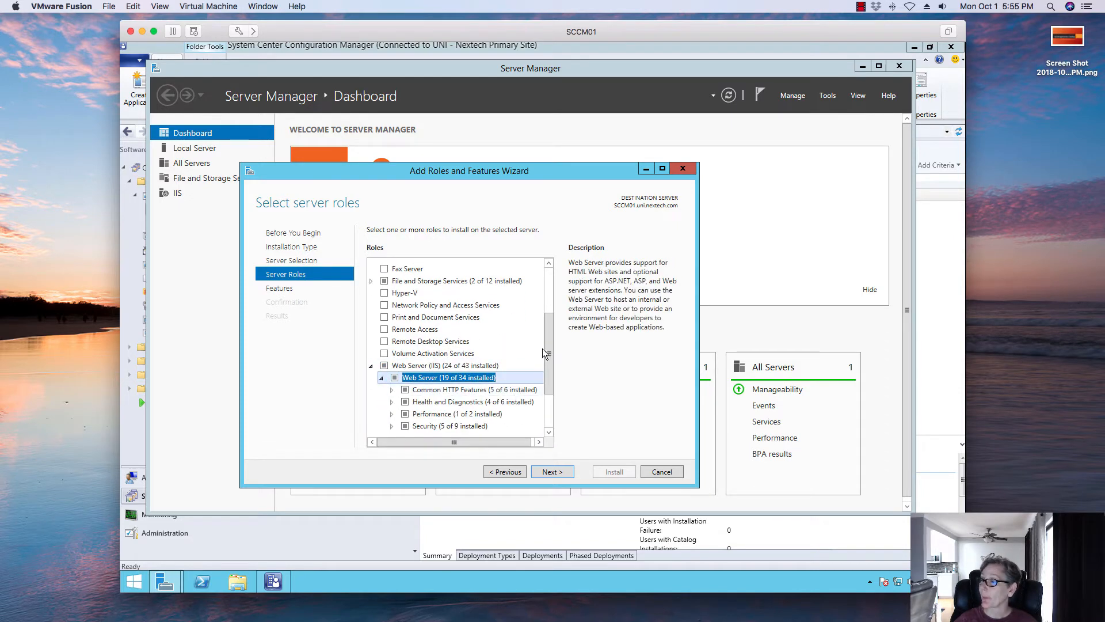
pyautogui.moveTo(547, 353); pyautogui.dragTo(547, 385)
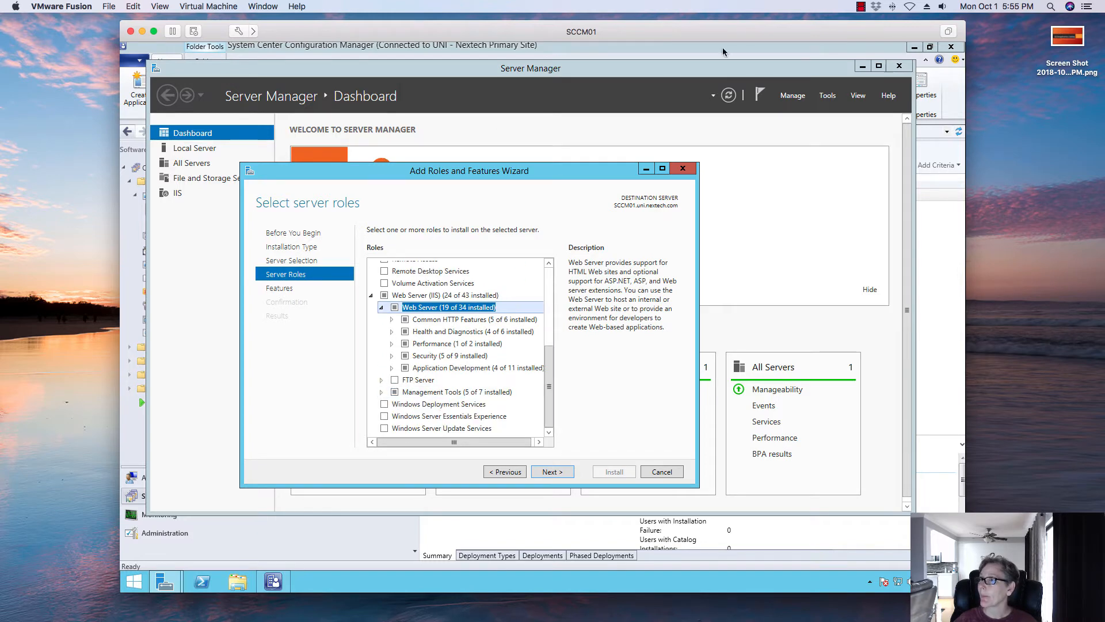
pyautogui.moveTo(966, 79); pyautogui.dragTo(1010, 78)
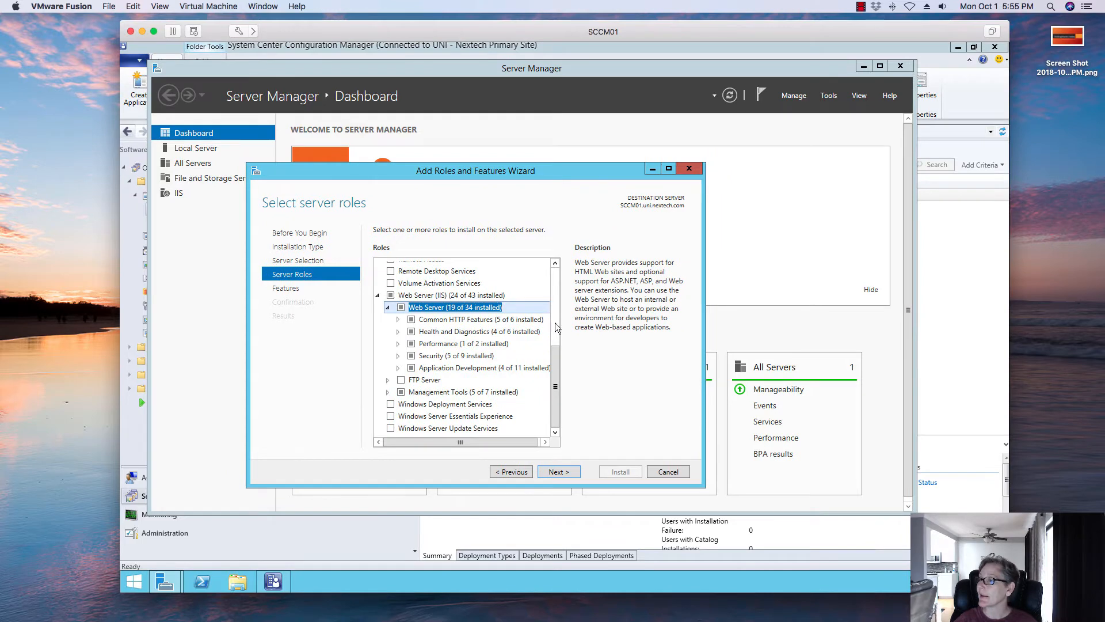
pyautogui.click(423, 320)
pyautogui.click(398, 319)
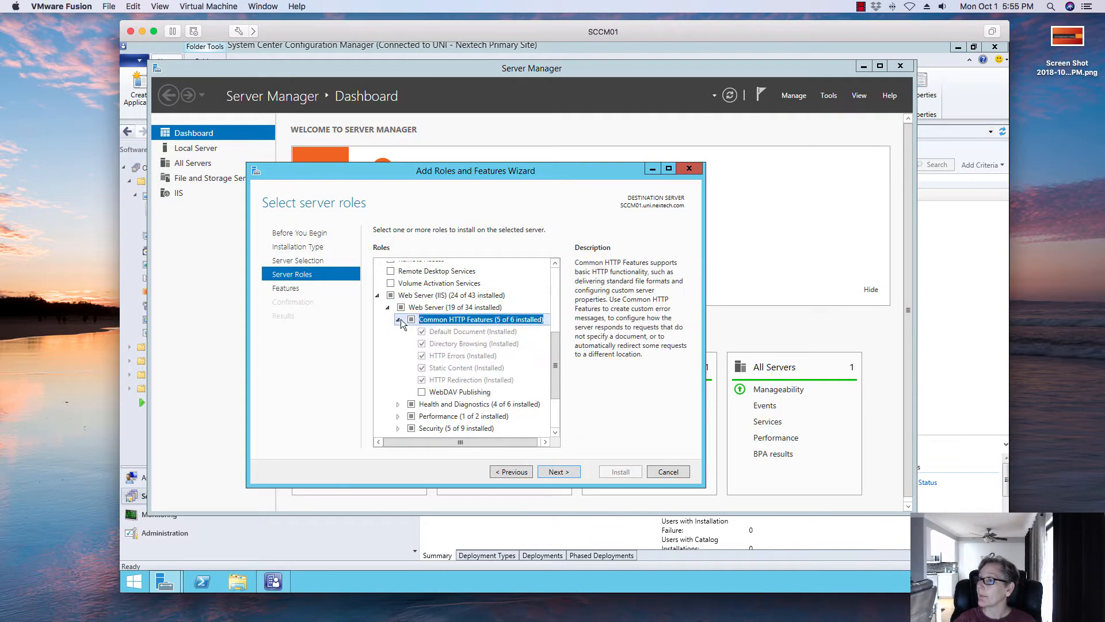
pyautogui.click(399, 320)
pyautogui.click(399, 320)
pyautogui.click(399, 319)
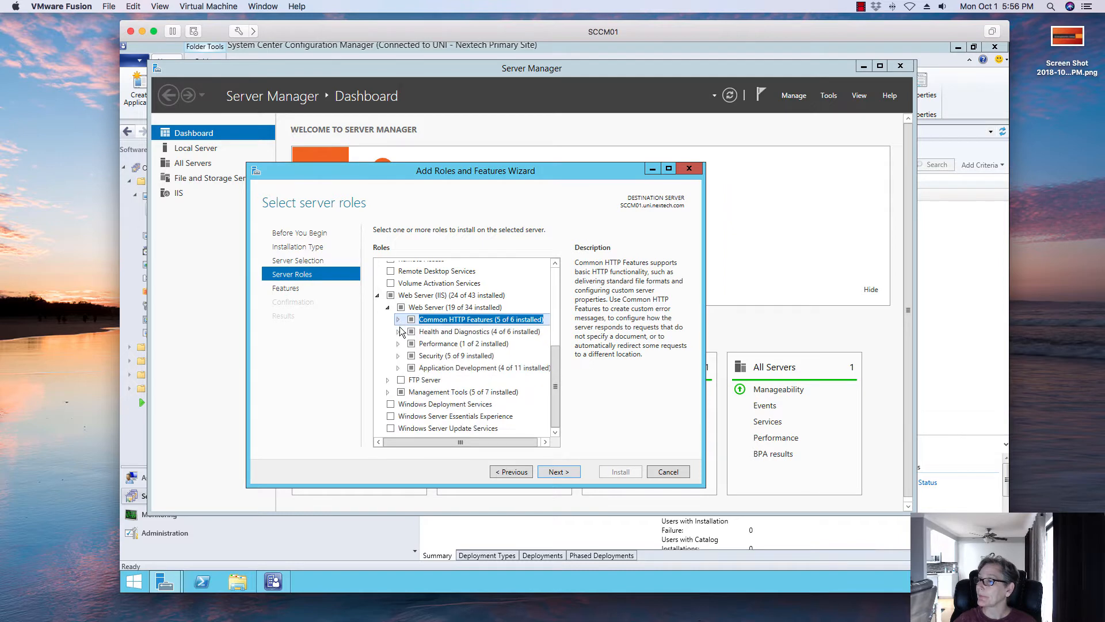
pyautogui.click(399, 332)
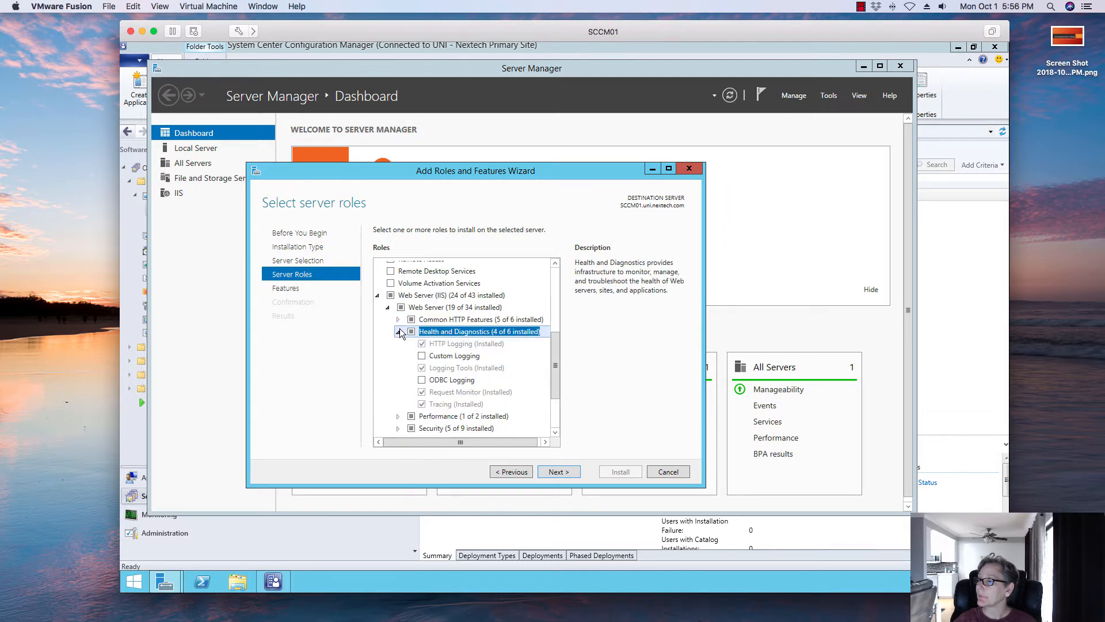
pyautogui.click(398, 332)
pyautogui.click(399, 344)
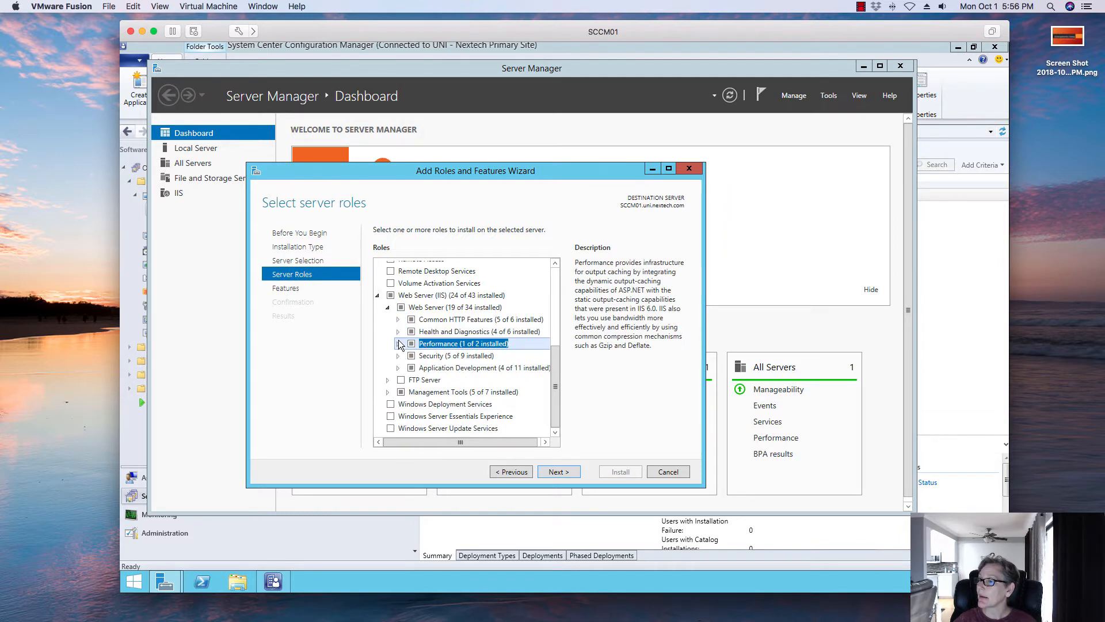
pyautogui.click(399, 345)
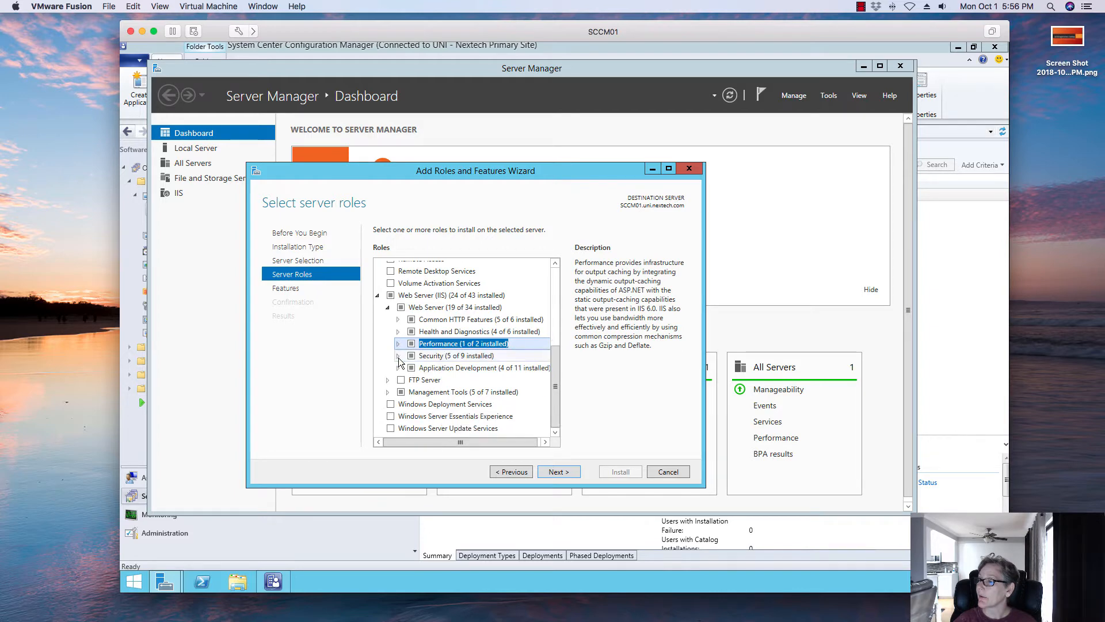
pyautogui.click(398, 356)
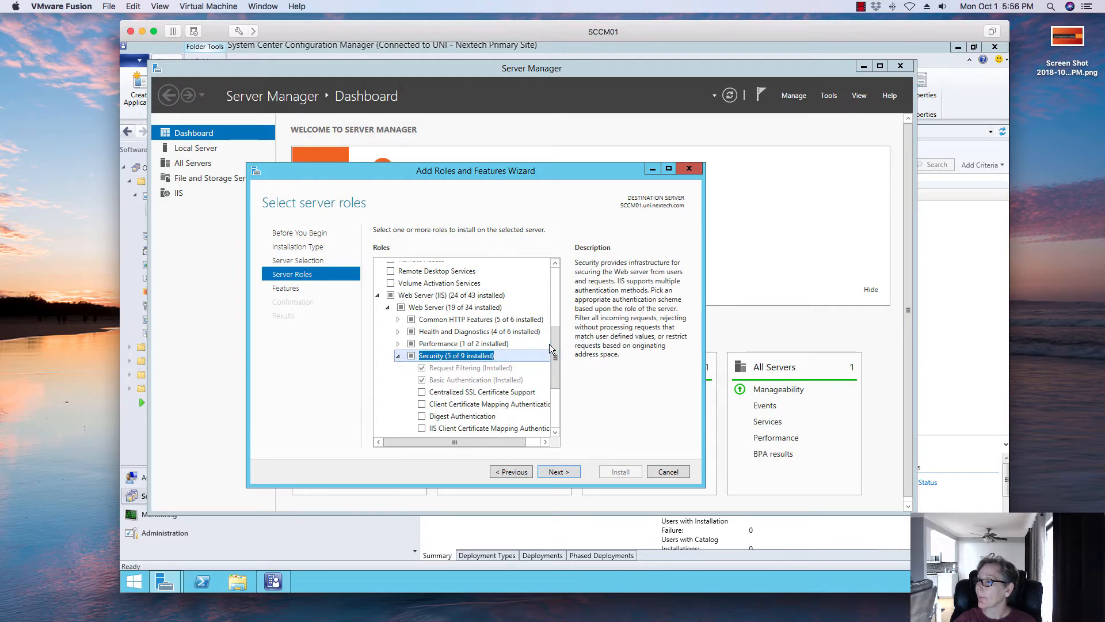
pyautogui.moveTo(555, 350); pyautogui.dragTo(566, 382)
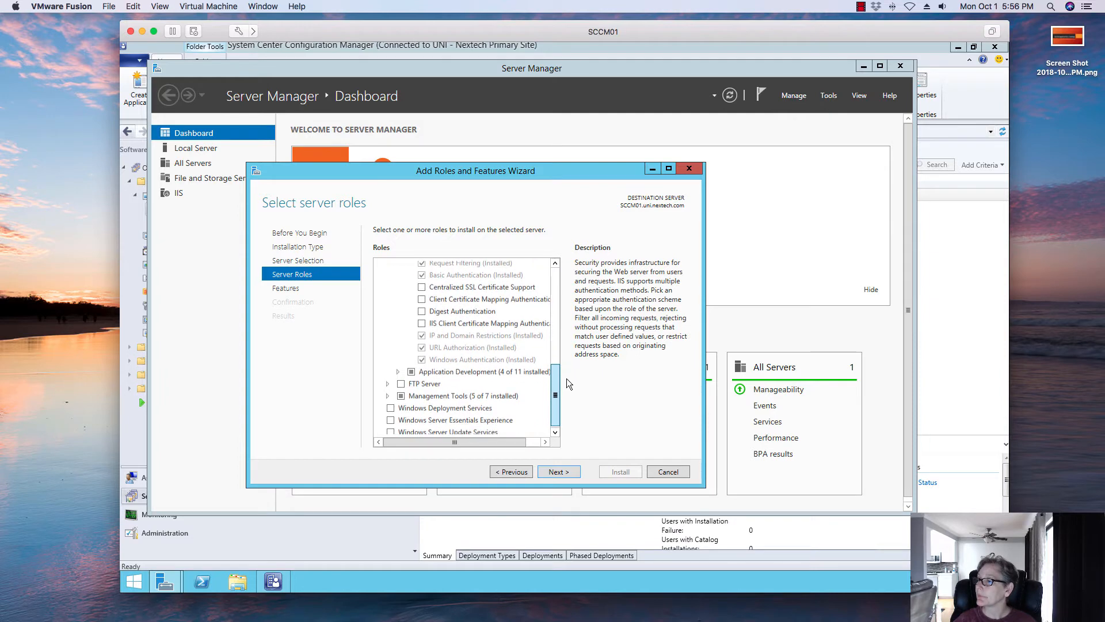
# - Expand Application Development and select ASP, ASP.NET 3.5 with its required features, and CGI
pyautogui.click(397, 371)
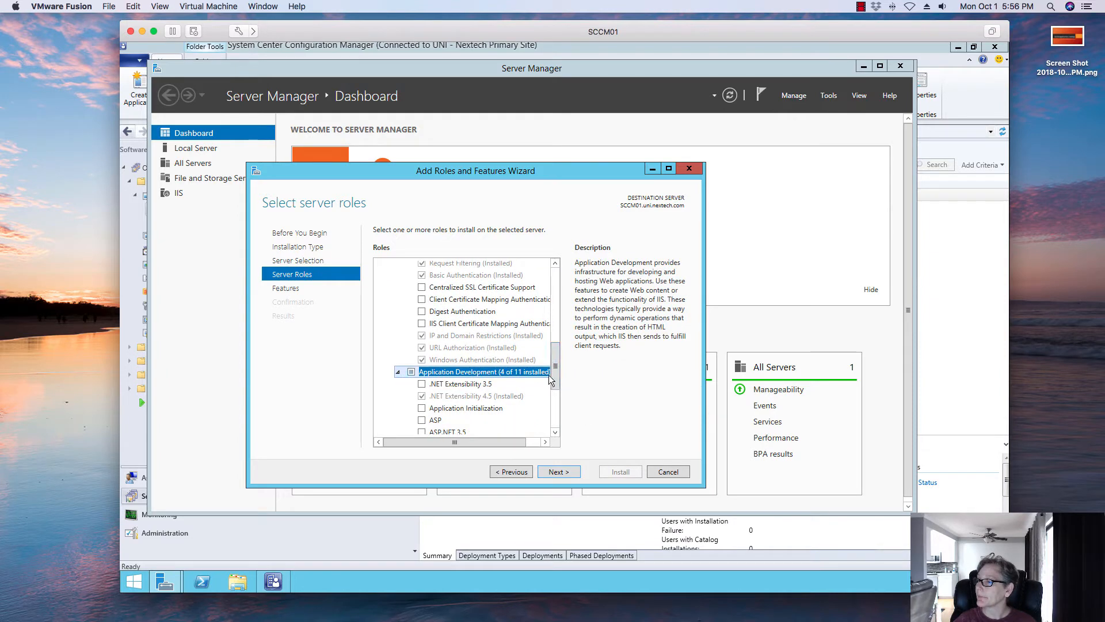
pyautogui.moveTo(556, 369); pyautogui.dragTo(558, 398)
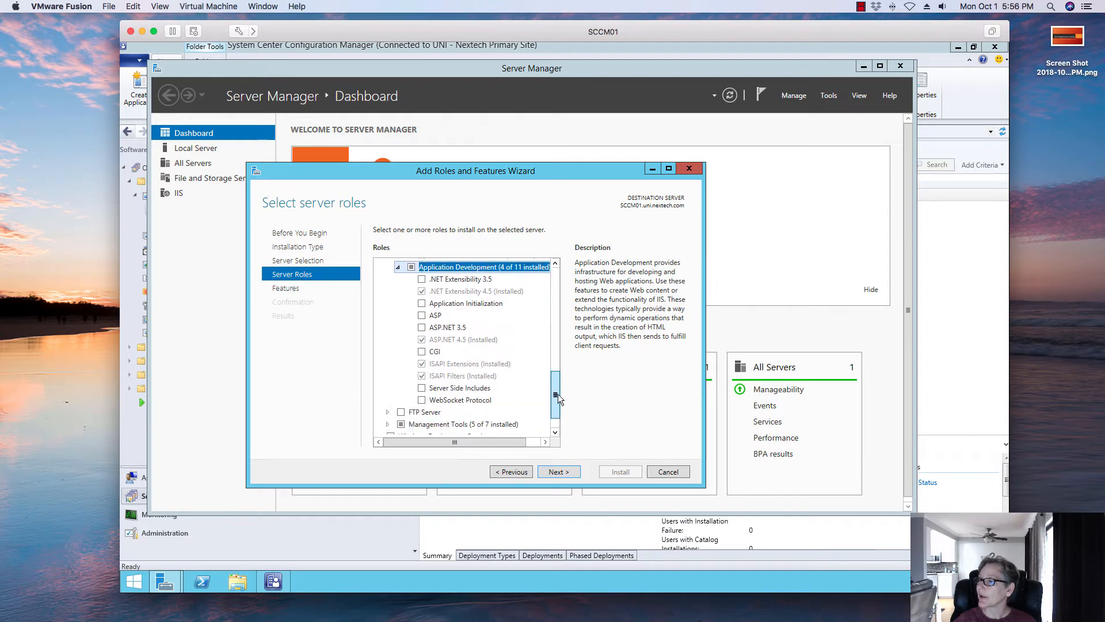
pyautogui.click(423, 315)
pyautogui.click(423, 327)
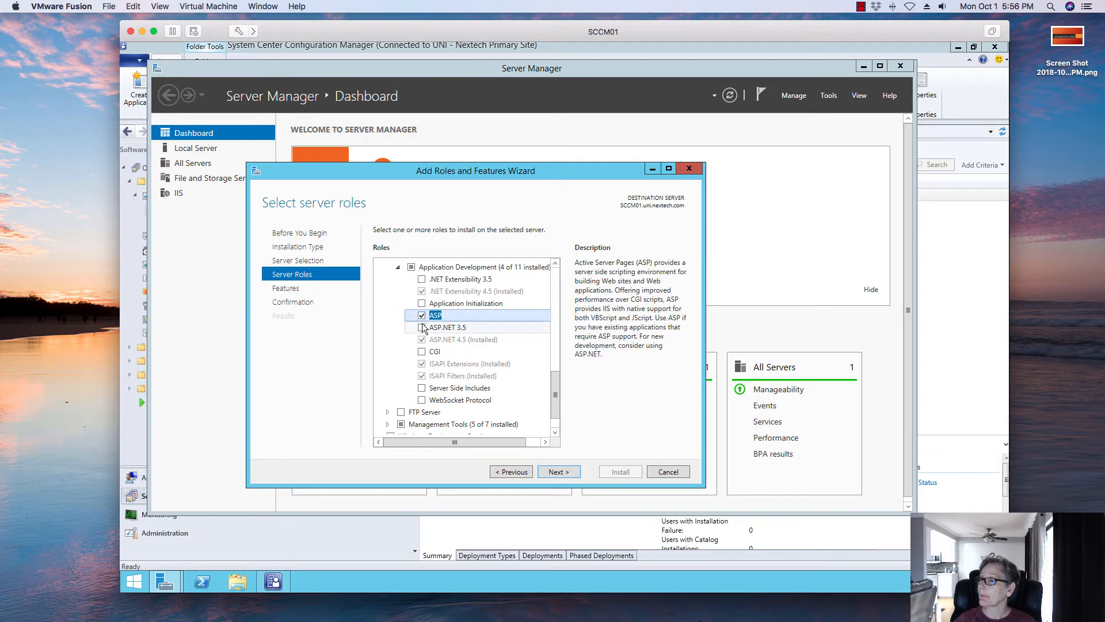
pyautogui.click(510, 419)
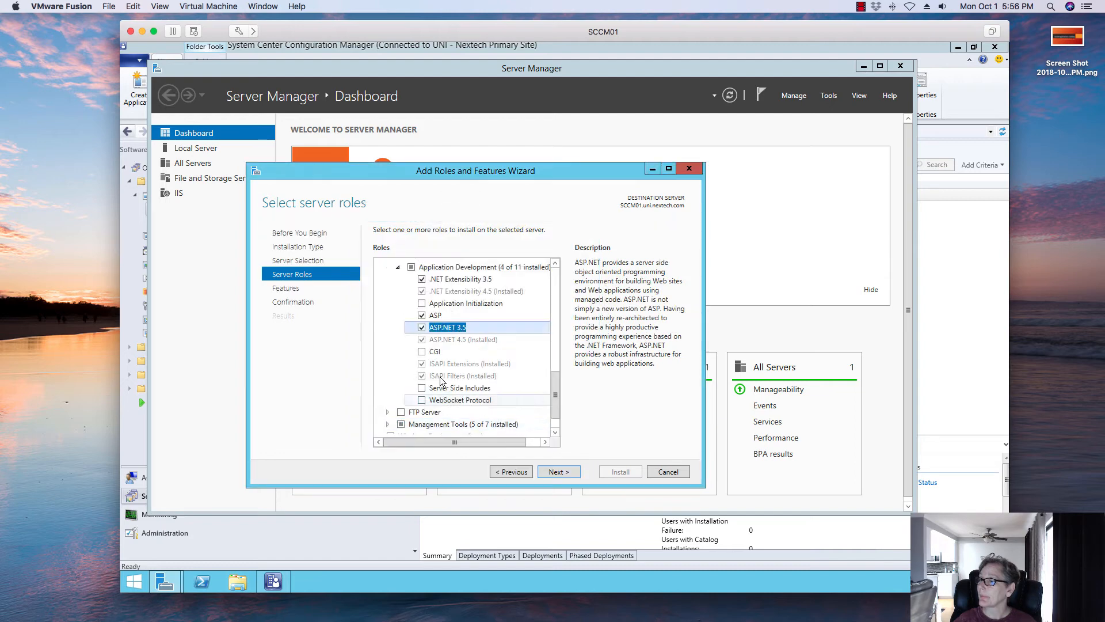
pyautogui.click(422, 352)
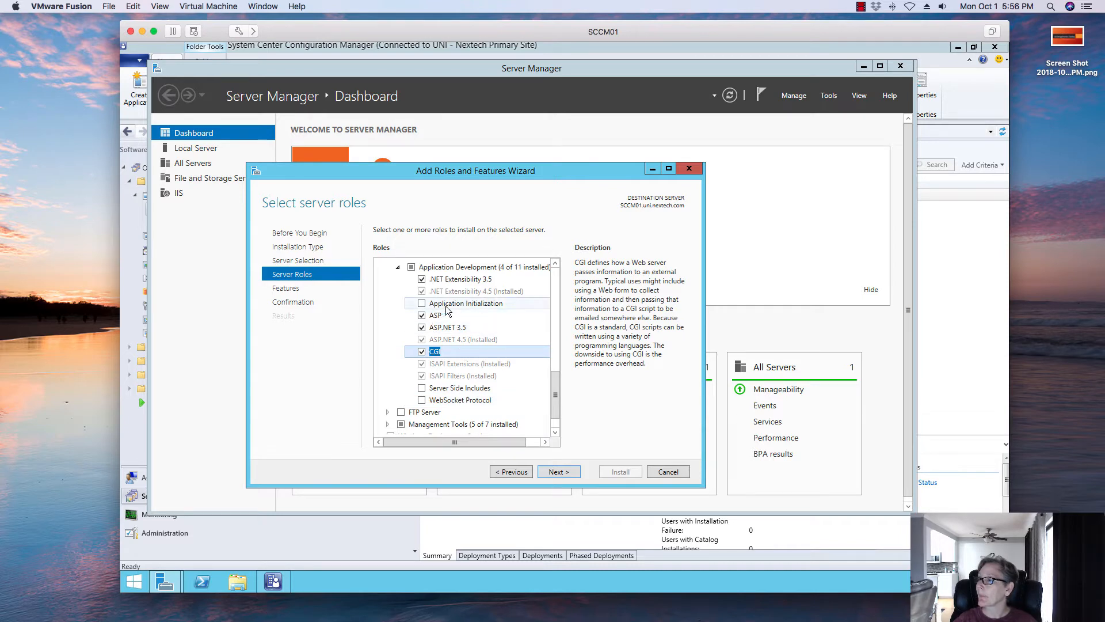
# - Skip the features page, install the selected web server role services, and close the wizard
pyautogui.click(552, 472)
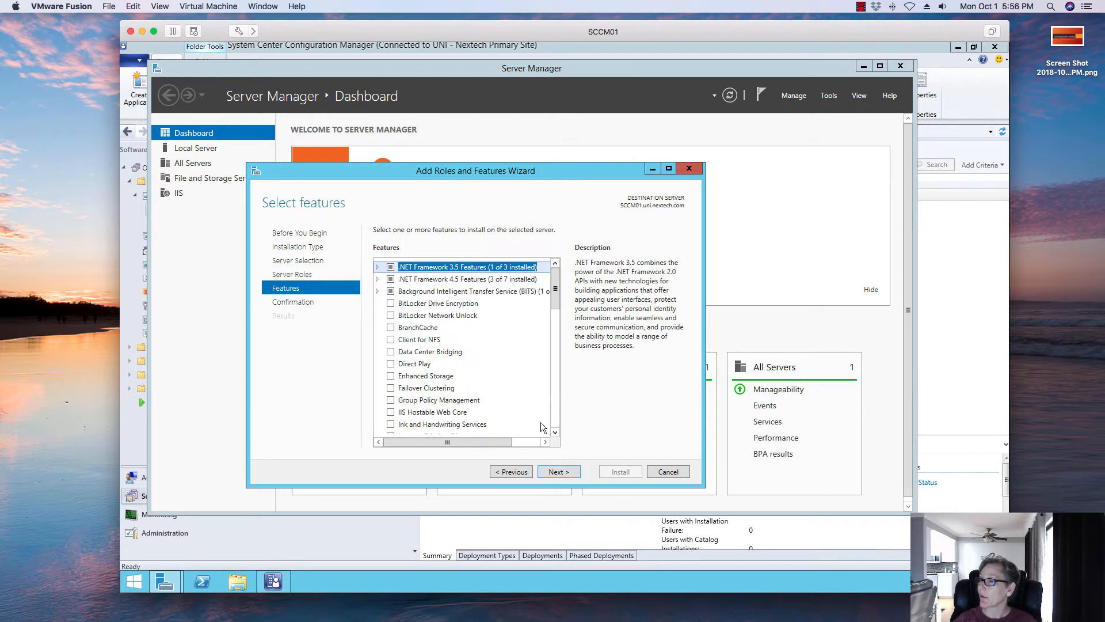
pyautogui.click(557, 472)
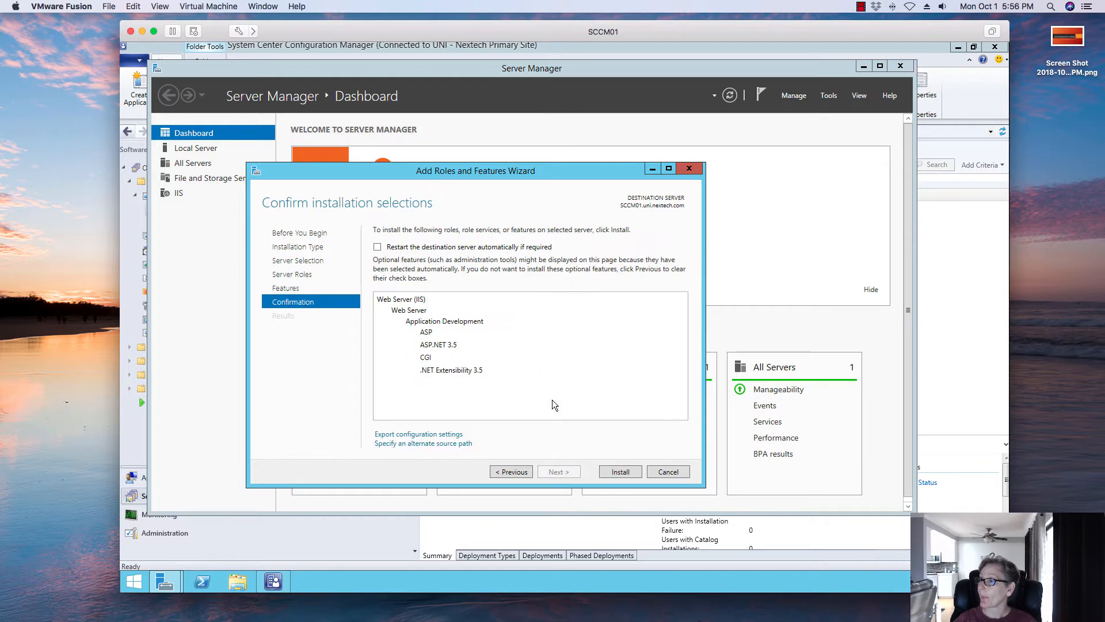
pyautogui.click(624, 471)
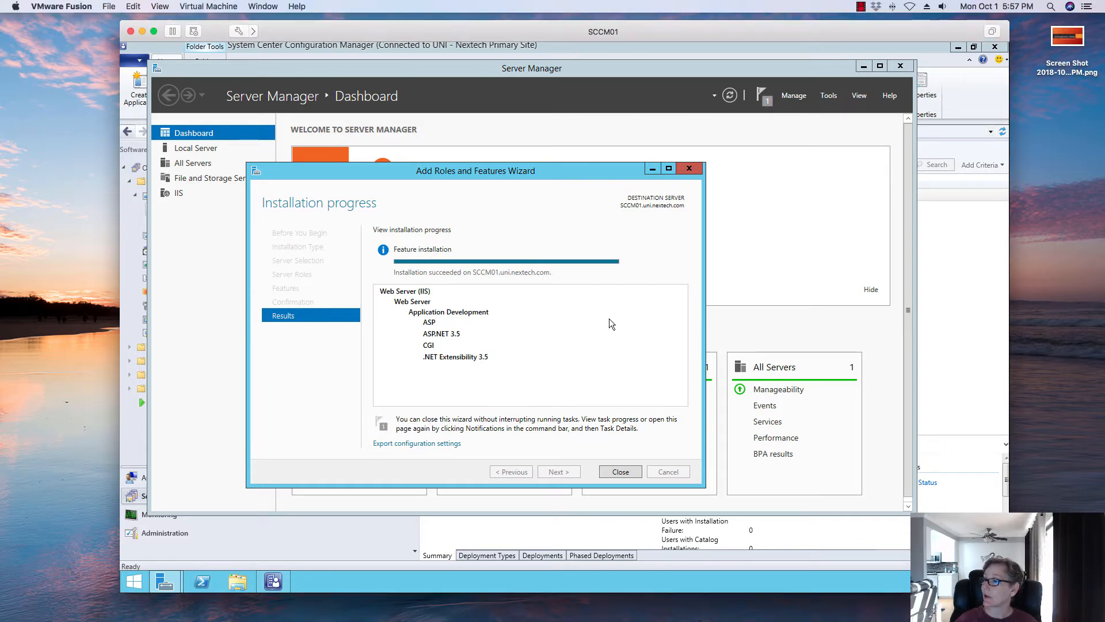
pyautogui.click(611, 474)
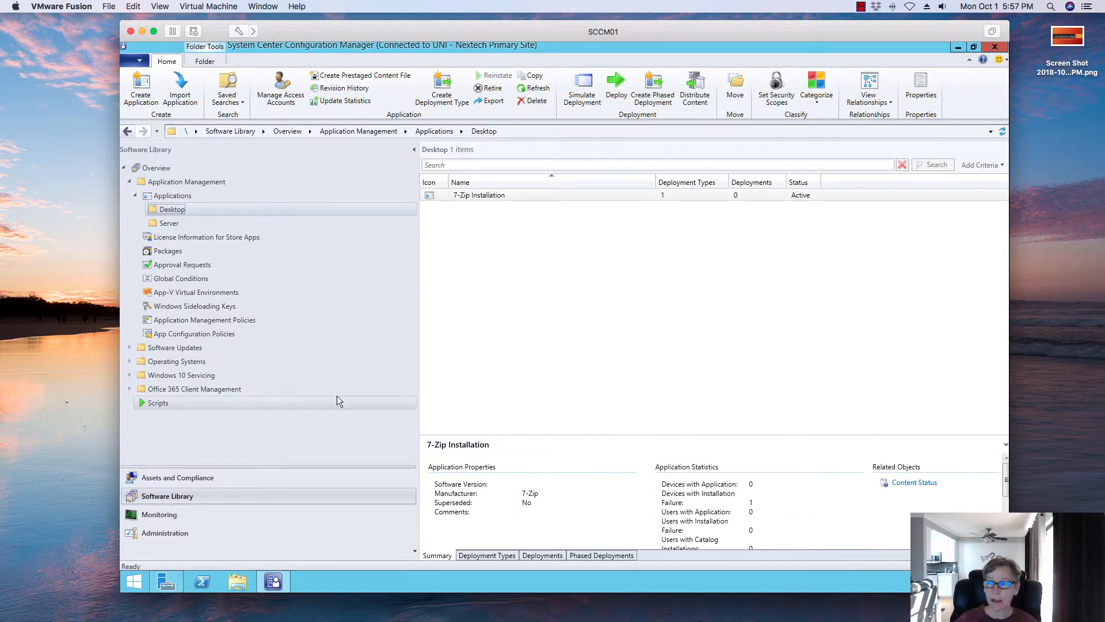
# - Open the Sites node under Site Configuration in the Administration workspace
pyautogui.click(211, 479)
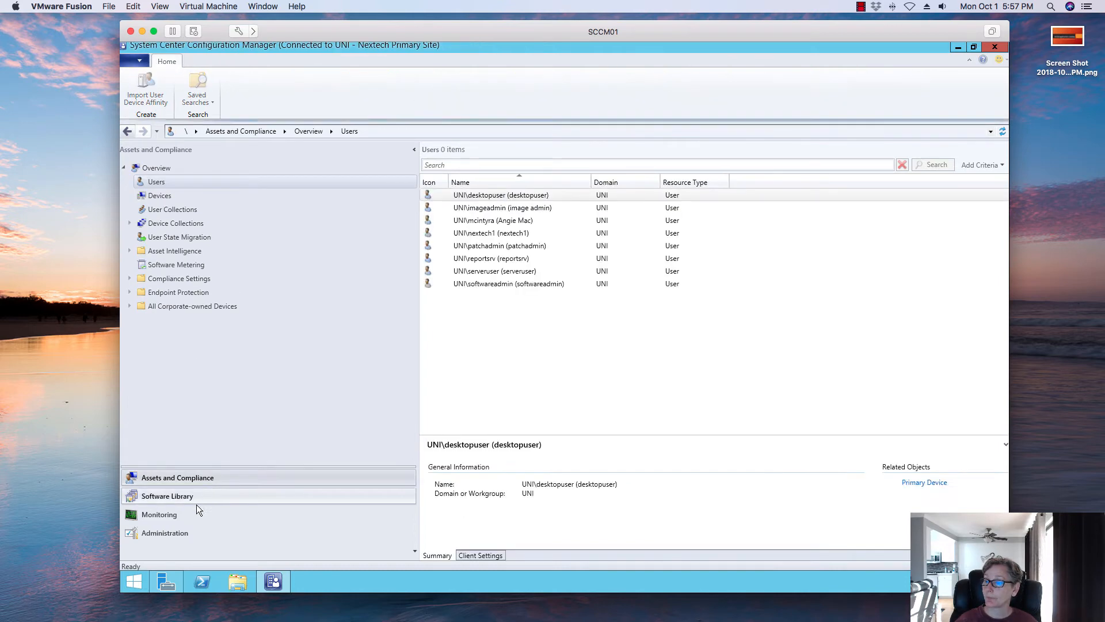
pyautogui.click(172, 535)
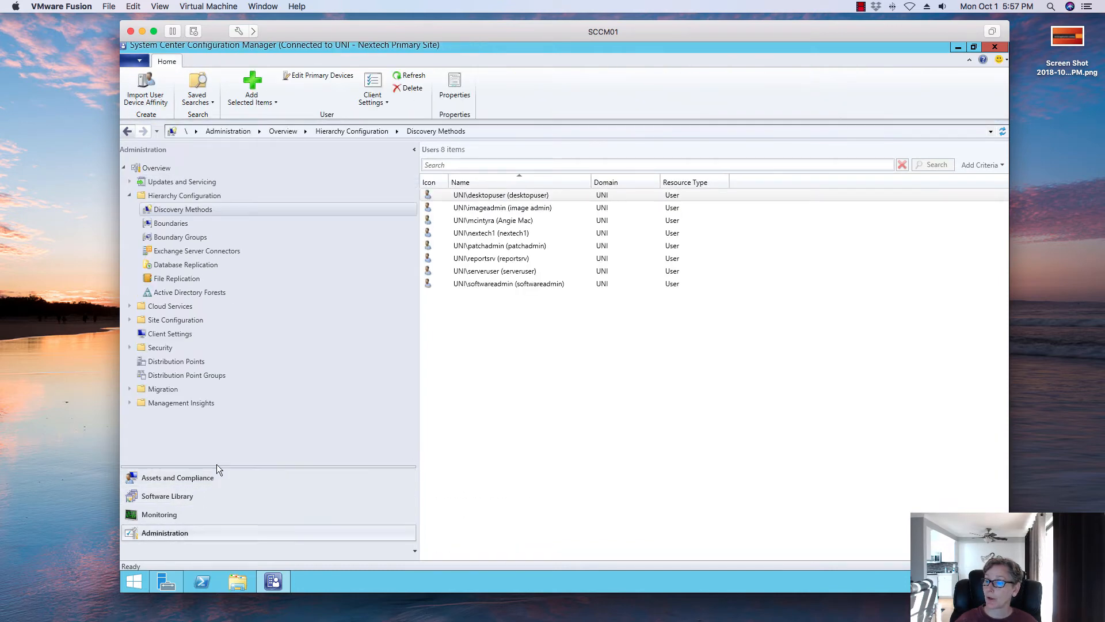
pyautogui.click(129, 320)
pyautogui.click(160, 334)
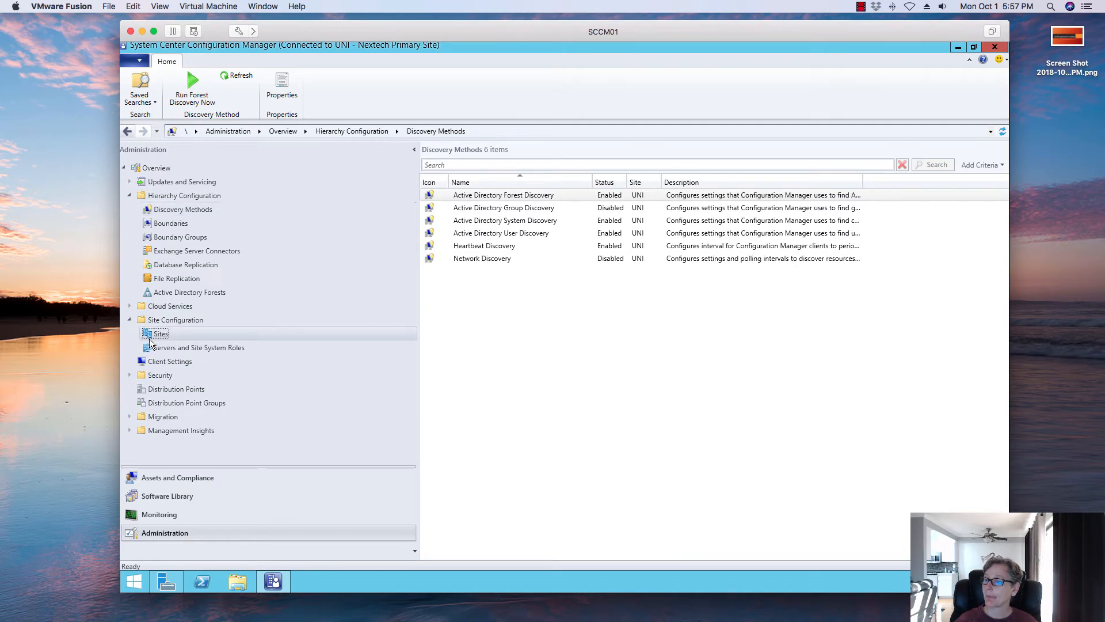
pyautogui.rightClick(491, 195)
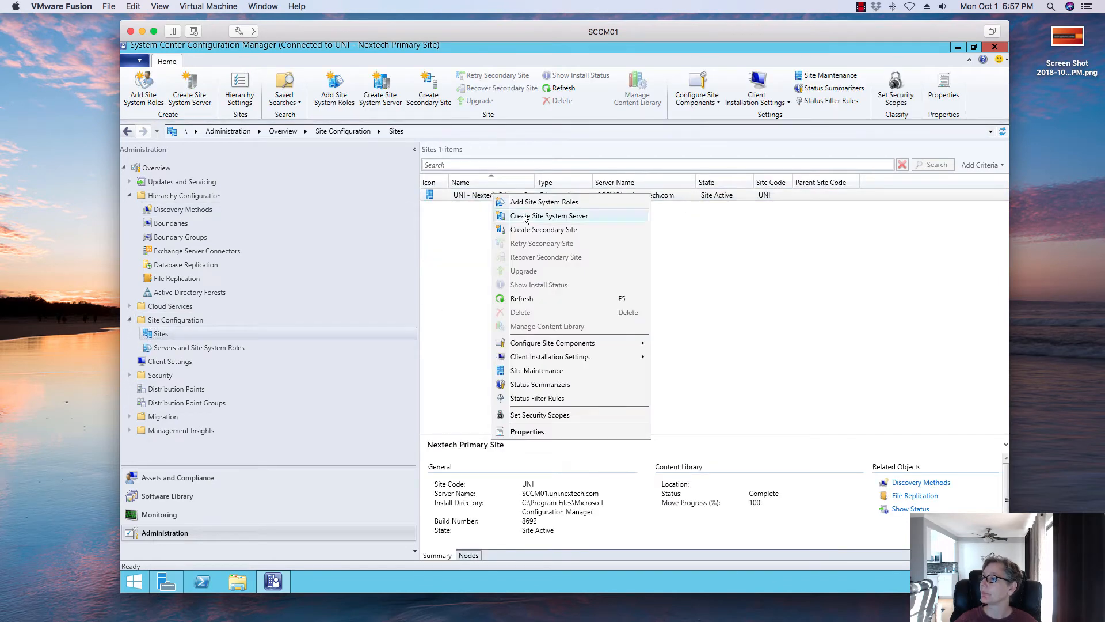
pyautogui.click(517, 204)
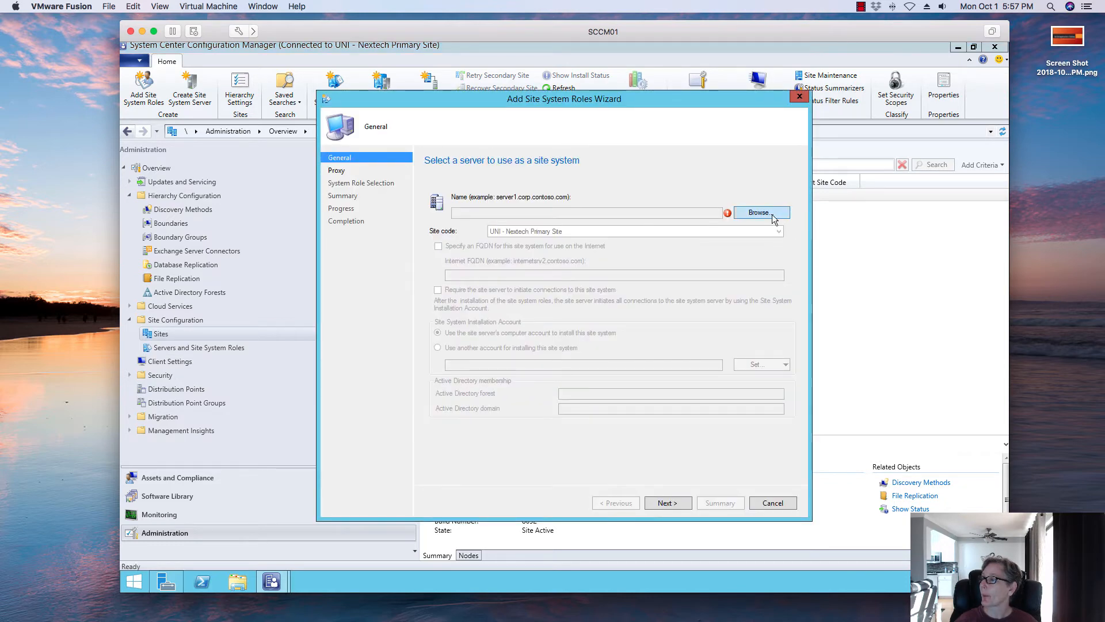
pyautogui.click(773, 219)
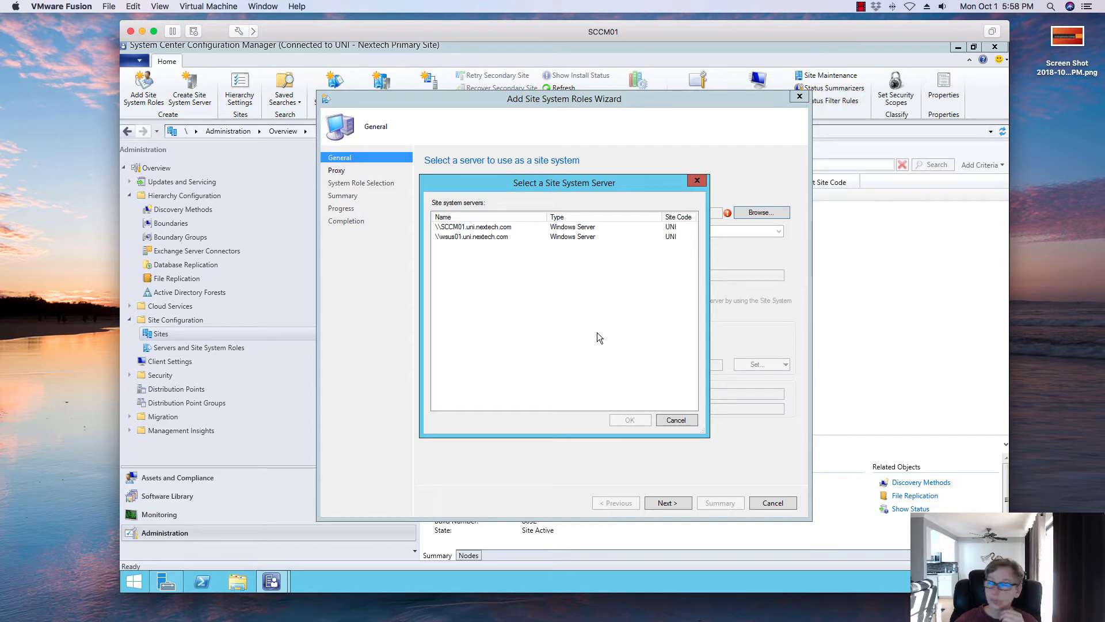
pyautogui.click(670, 422)
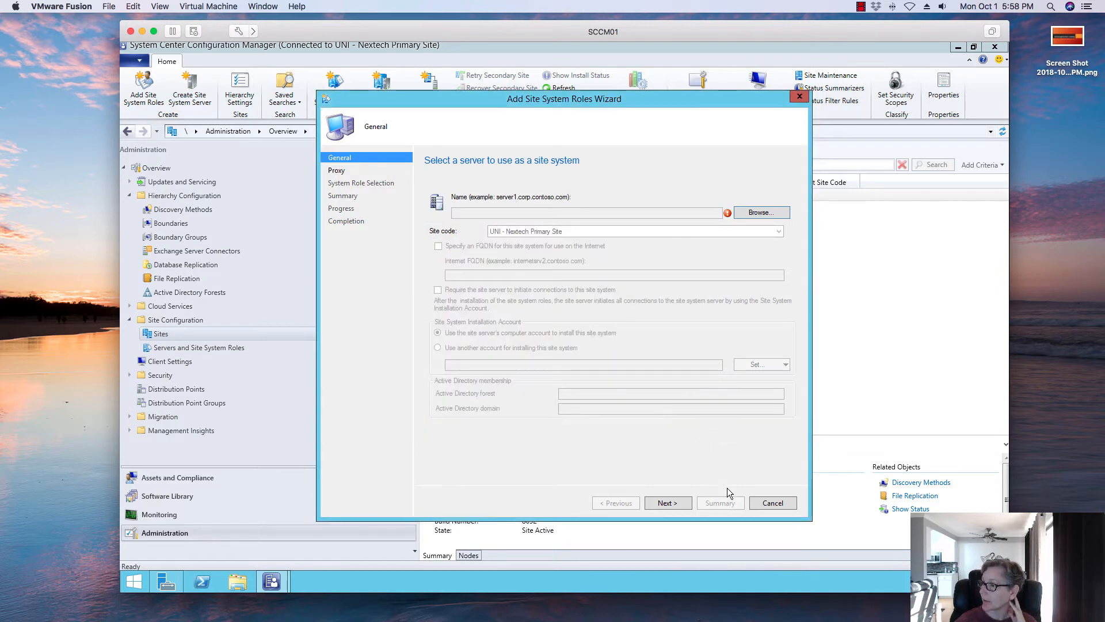
pyautogui.click(752, 502)
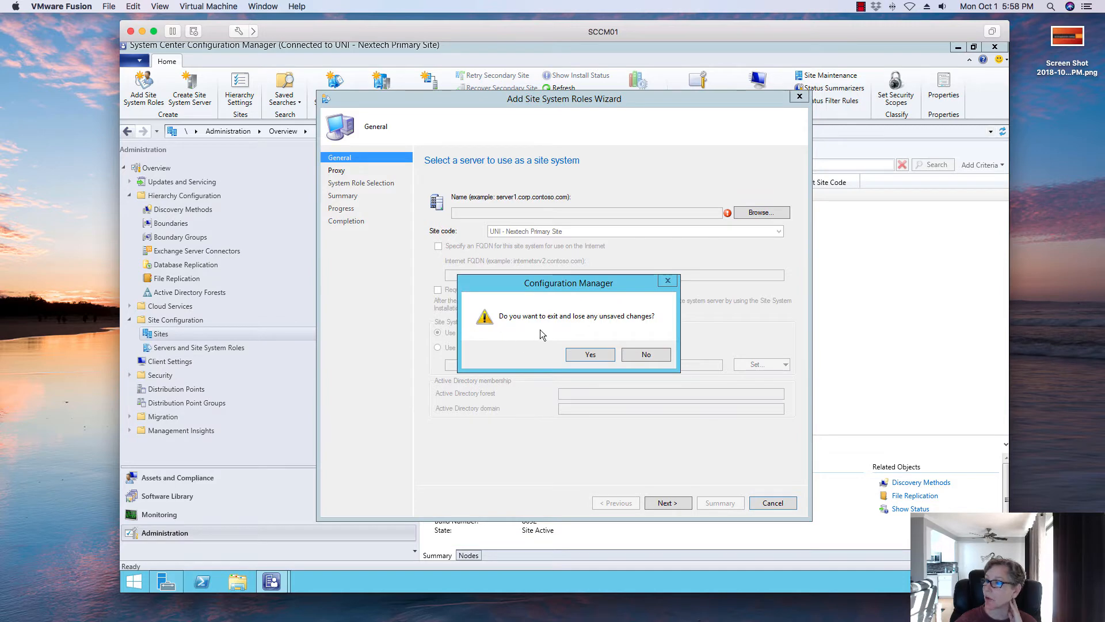
pyautogui.click(601, 354)
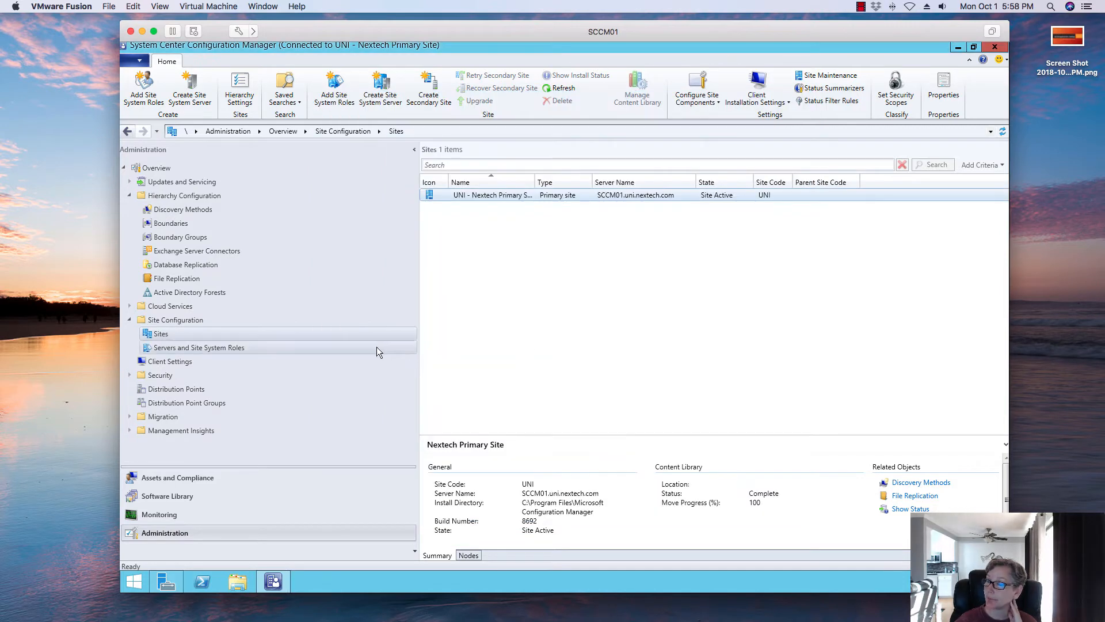
# - Start adding site system roles to the primary site and choose SCCM01.uni.nextech.com as the site system server
pyautogui.click(434, 198)
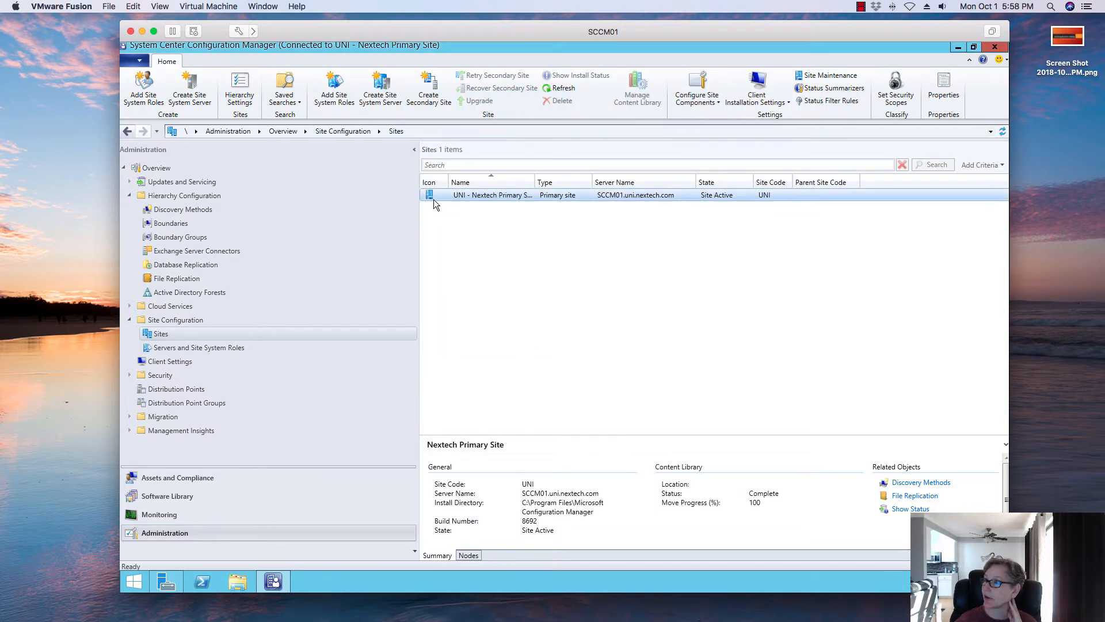
pyautogui.rightClick(439, 197)
pyautogui.click(460, 207)
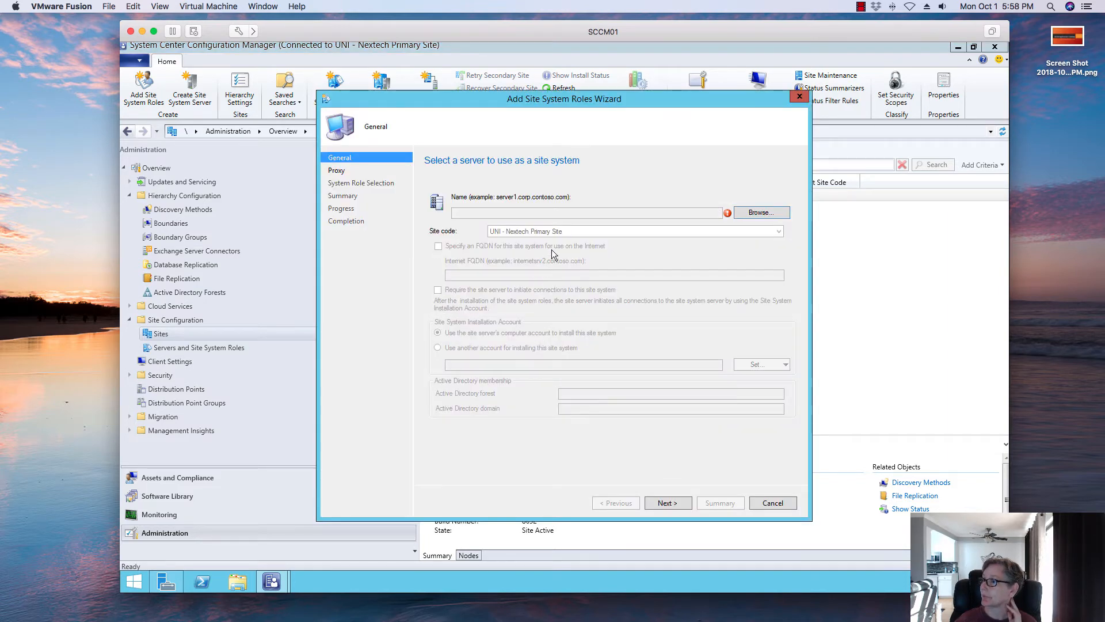
pyautogui.click(751, 213)
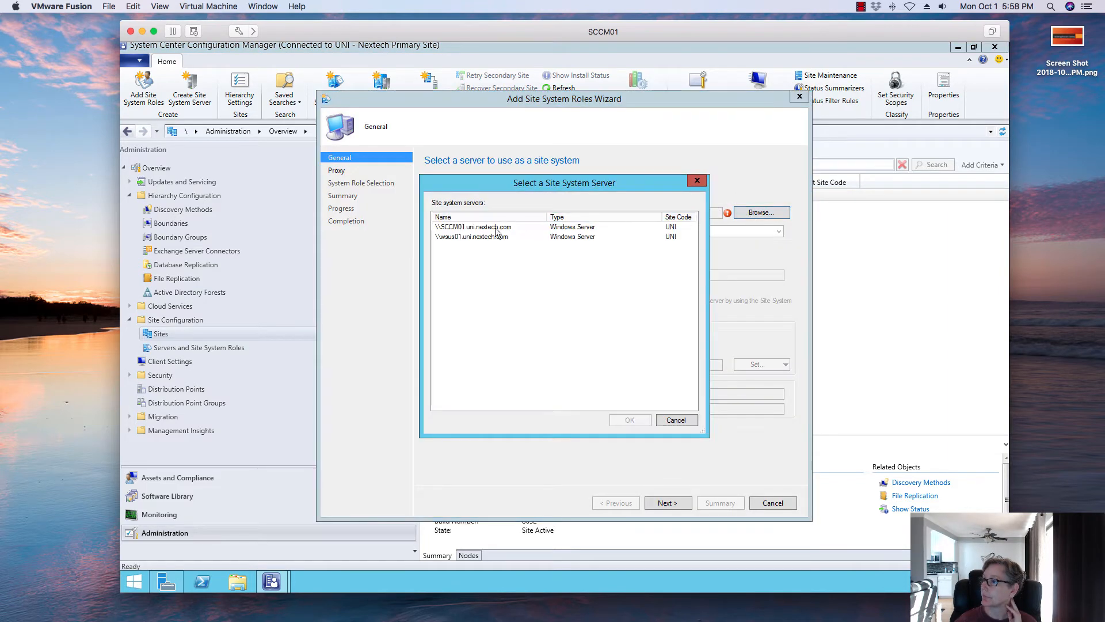
pyautogui.click(628, 421)
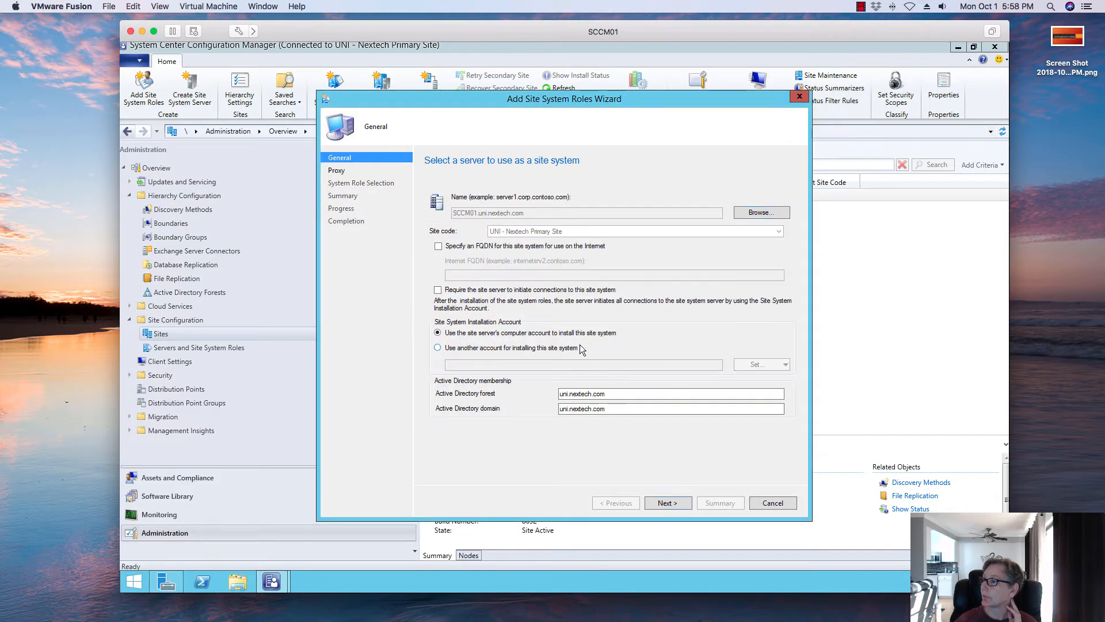
pyautogui.click(683, 502)
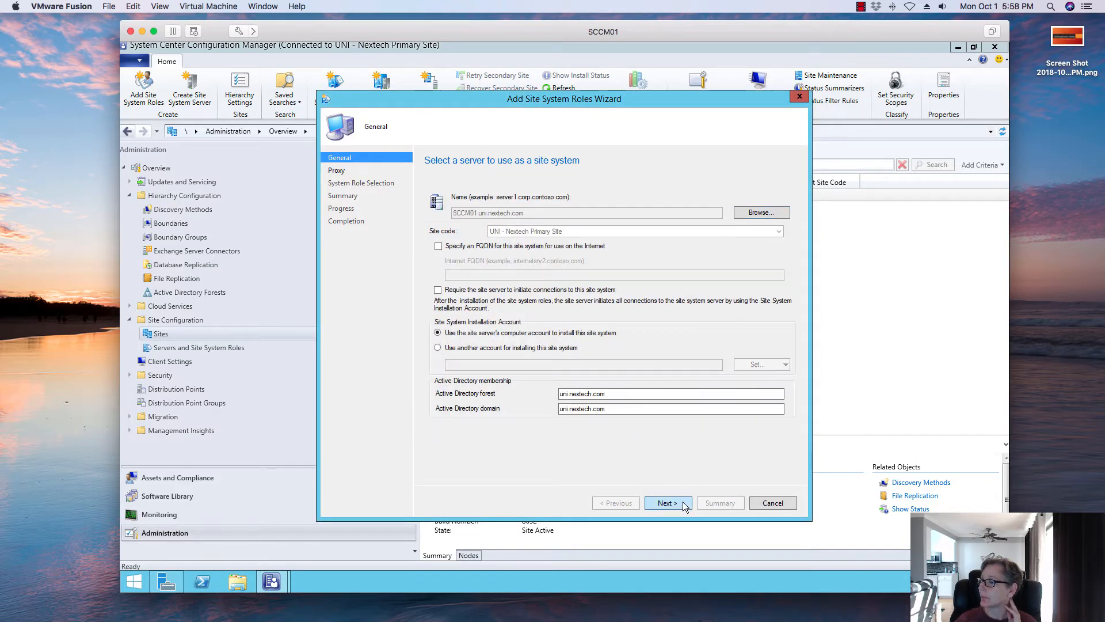
pyautogui.click(663, 502)
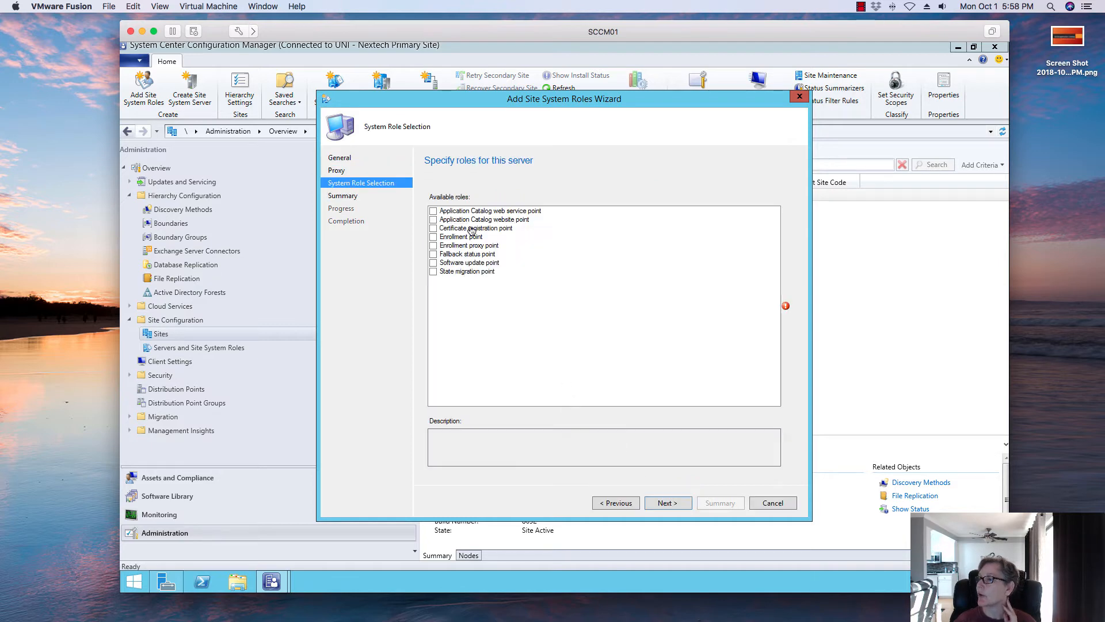
# - Select the Application Catalog web service point and website point roles, keeping their default IIS settings
pyautogui.click(433, 211)
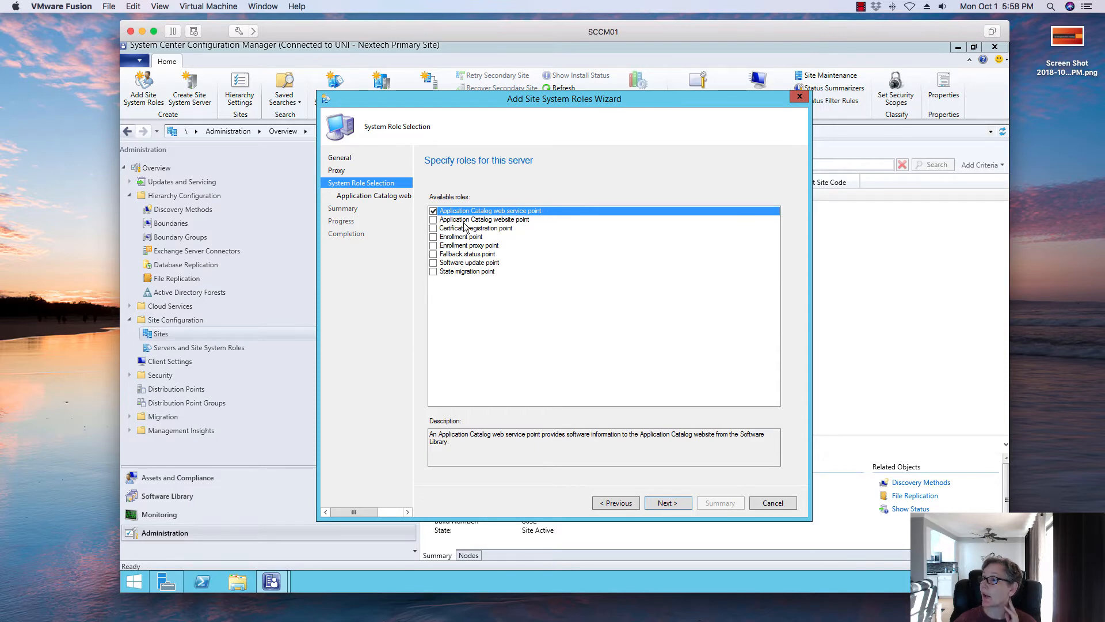
pyautogui.click(433, 220)
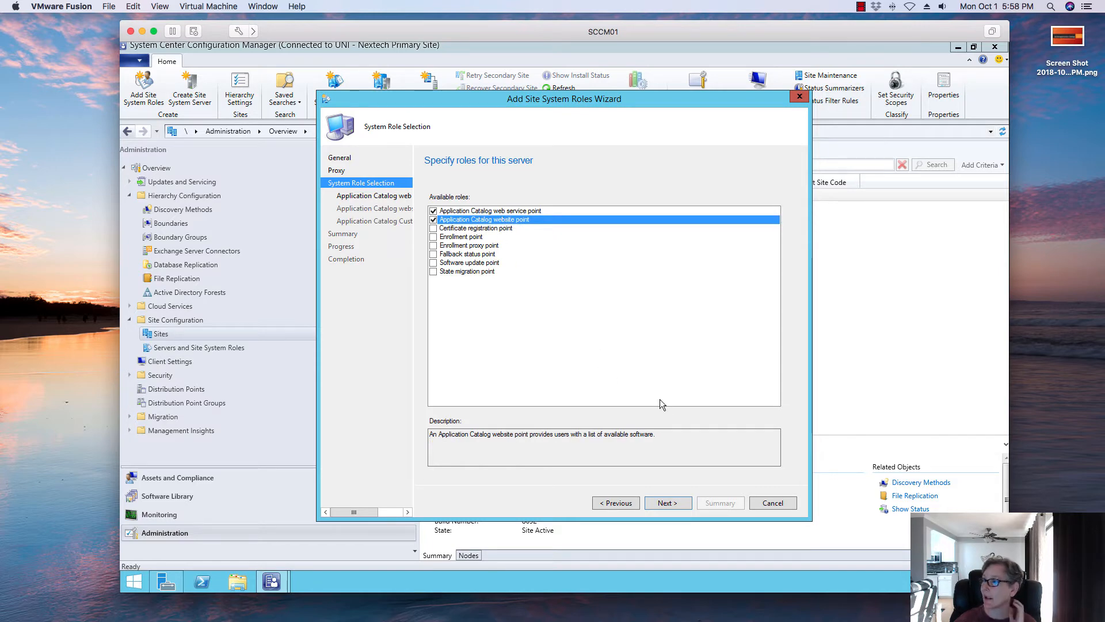
pyautogui.click(665, 499)
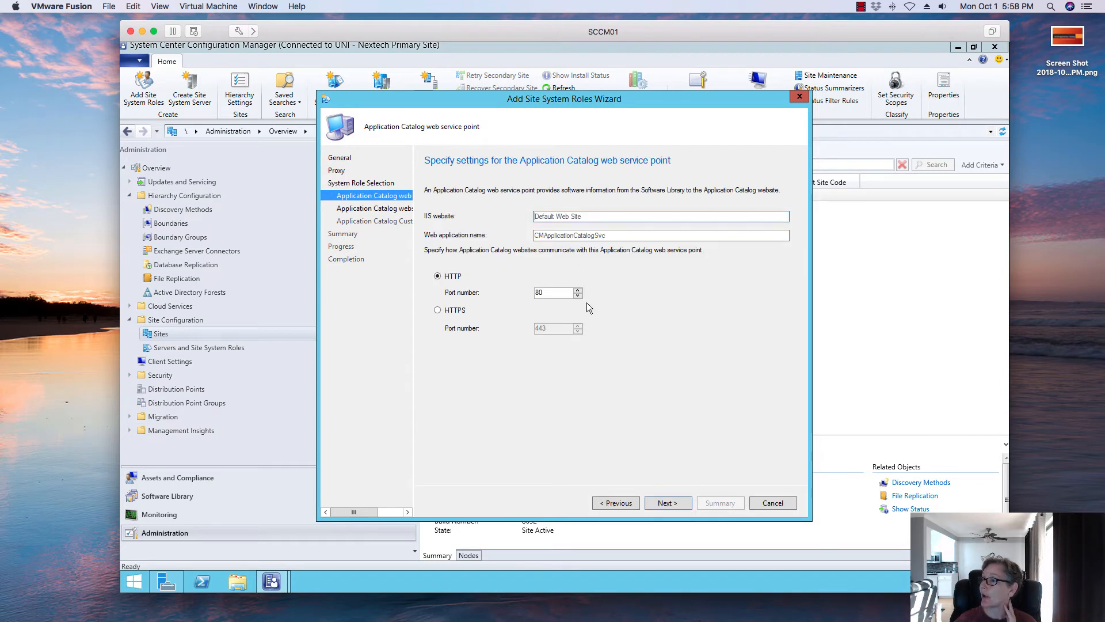
pyautogui.click(669, 502)
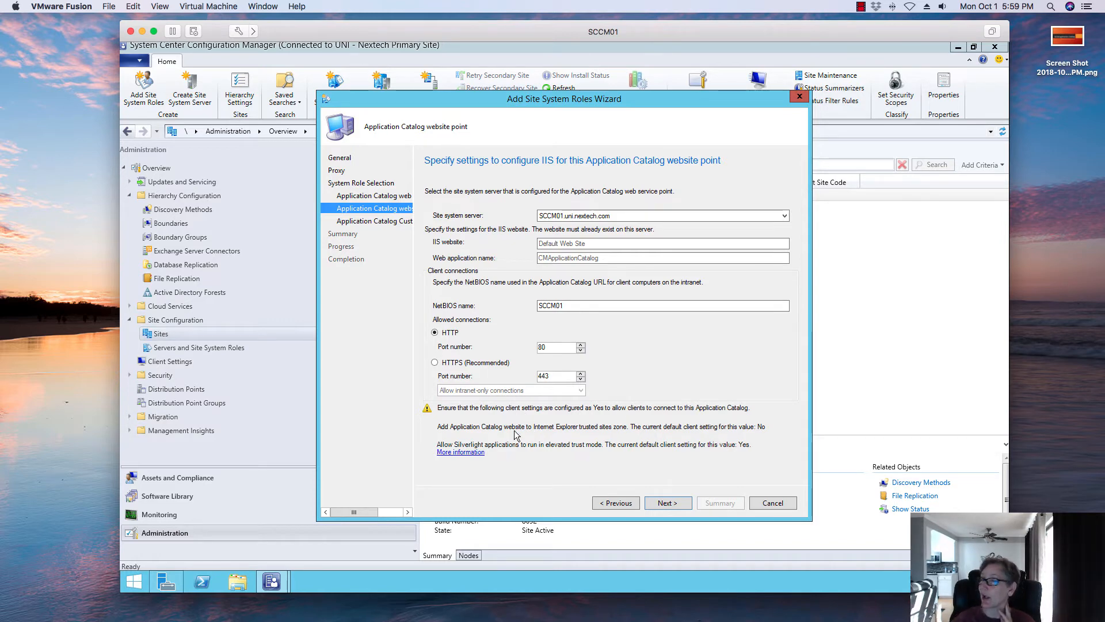
pyautogui.click(669, 502)
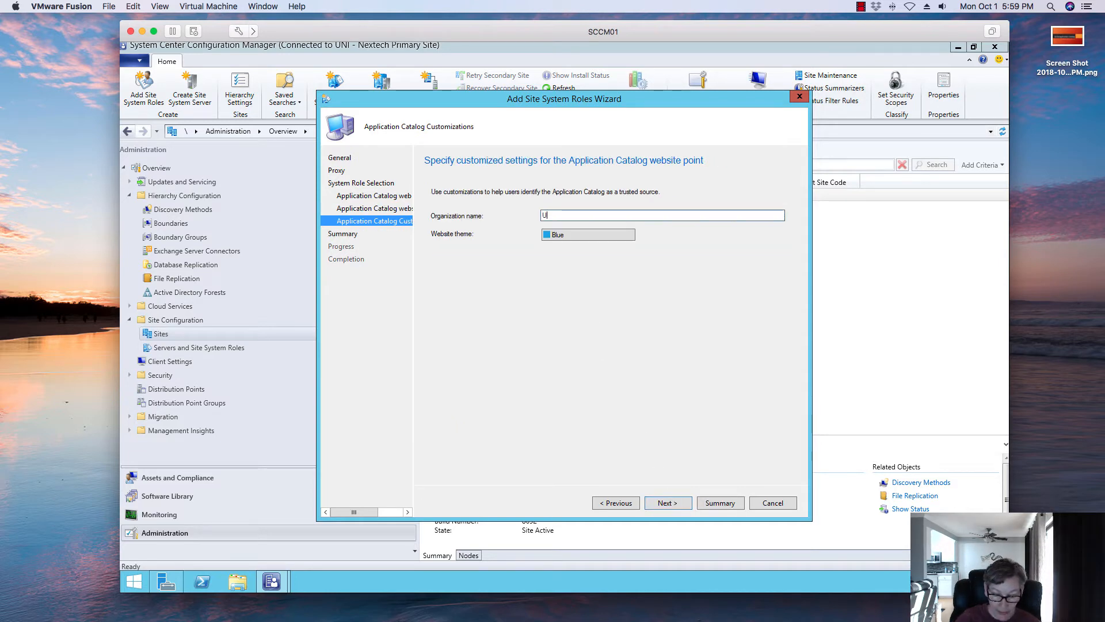
# - Set the Application Catalog organization name to Uni Nextech and theme to Orange, then finish the wizard
pyautogui.write('Uni Nex')
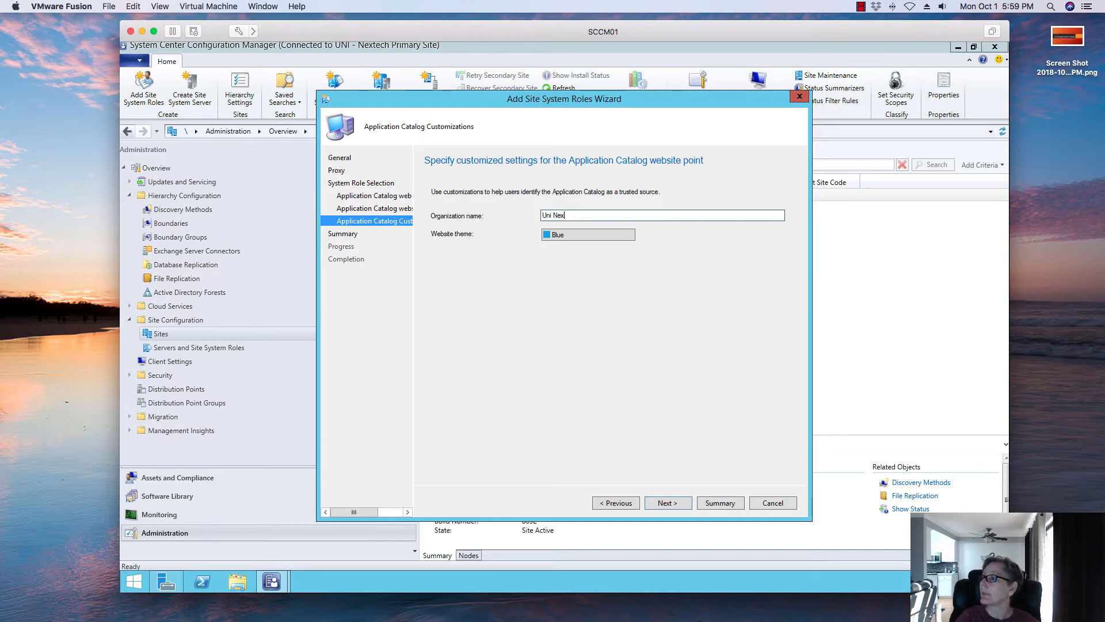
pyautogui.write('tech')
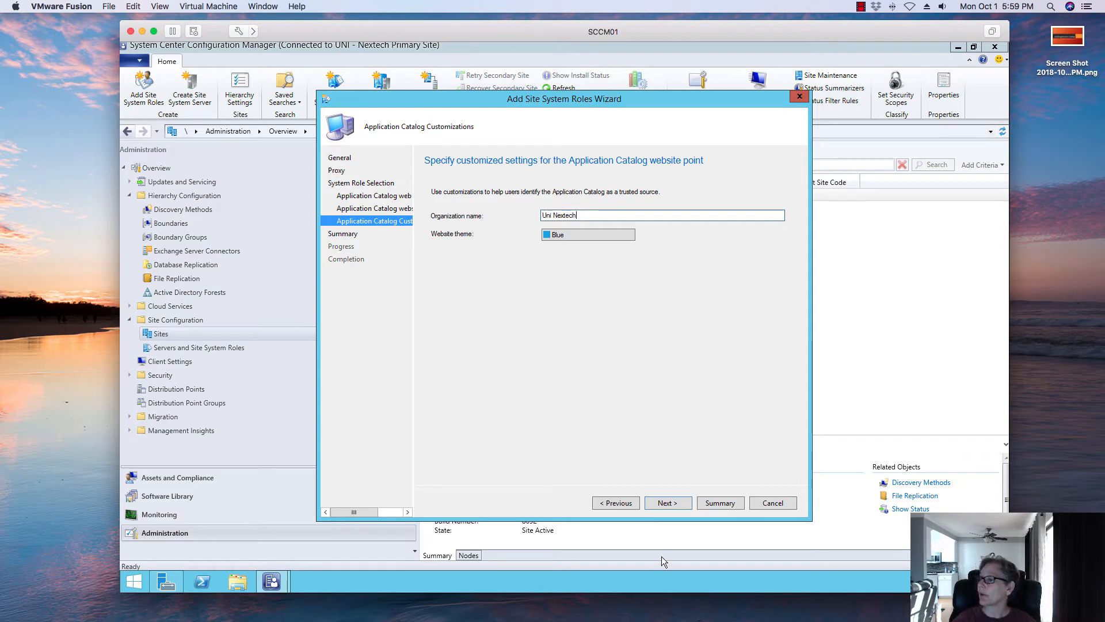
pyautogui.click(620, 237)
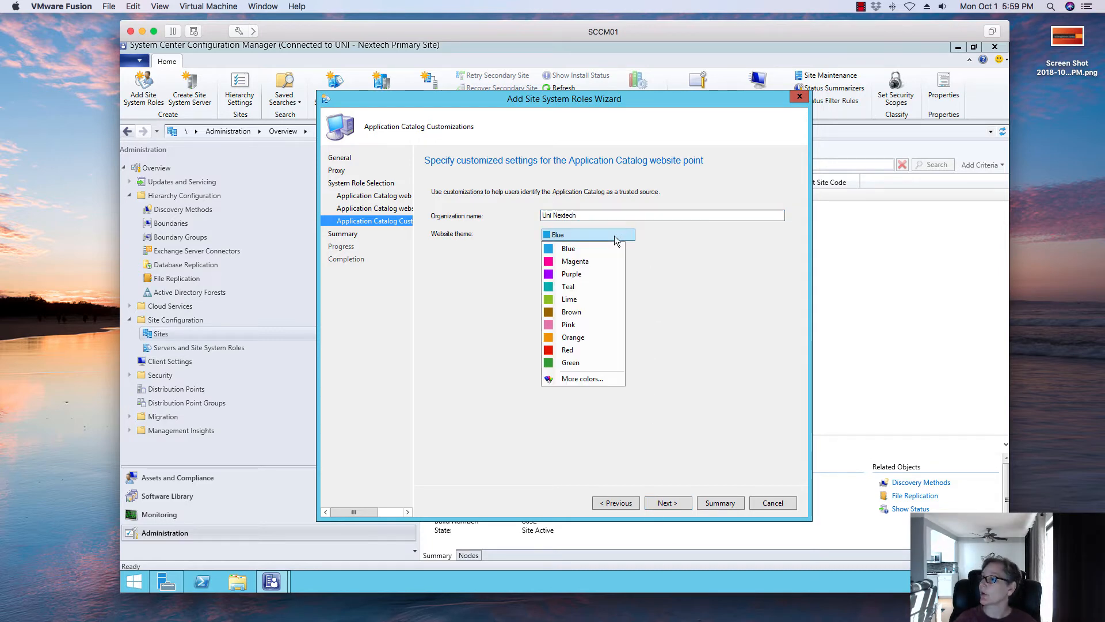
pyautogui.click(598, 338)
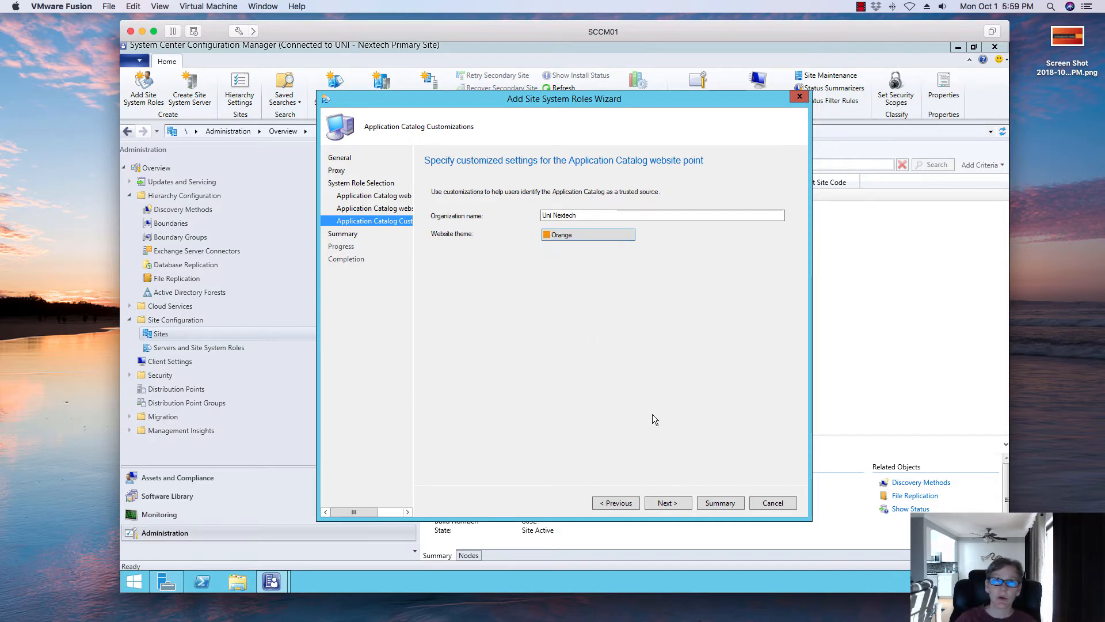
pyautogui.click(675, 502)
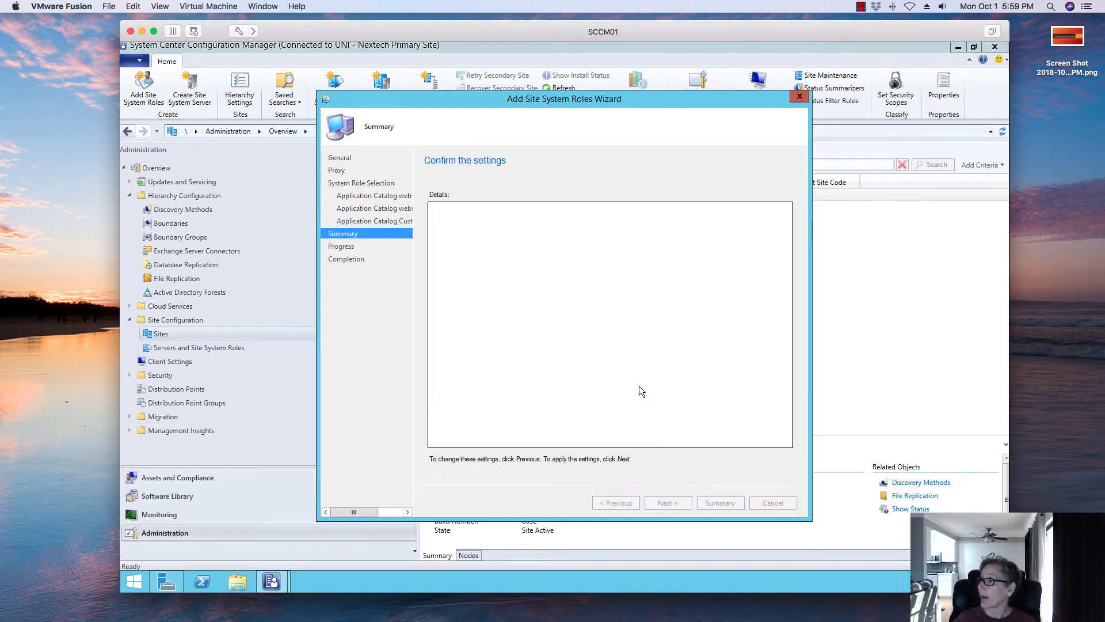
pyautogui.click(675, 502)
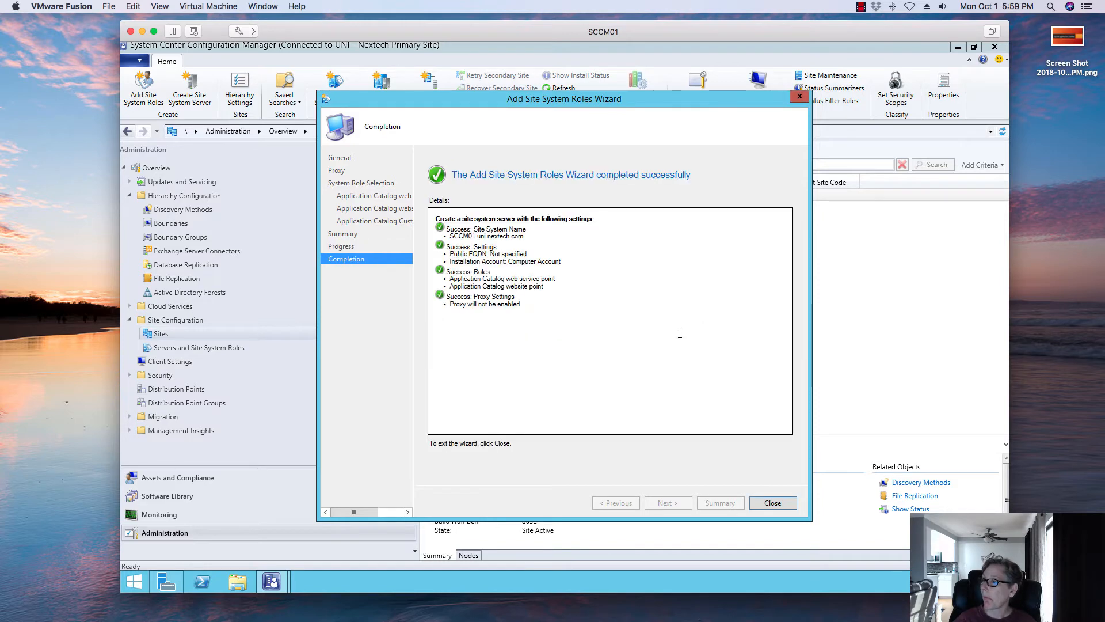
pyautogui.click(782, 504)
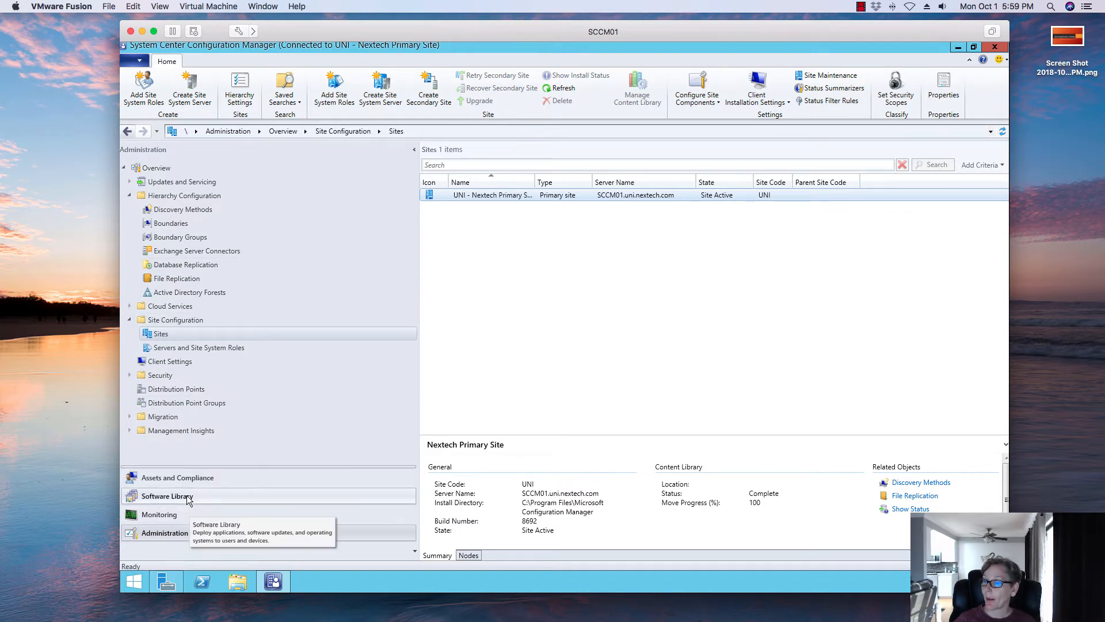
# - Open the Default Settings client settings in the Administration workspace
pyautogui.click(176, 478)
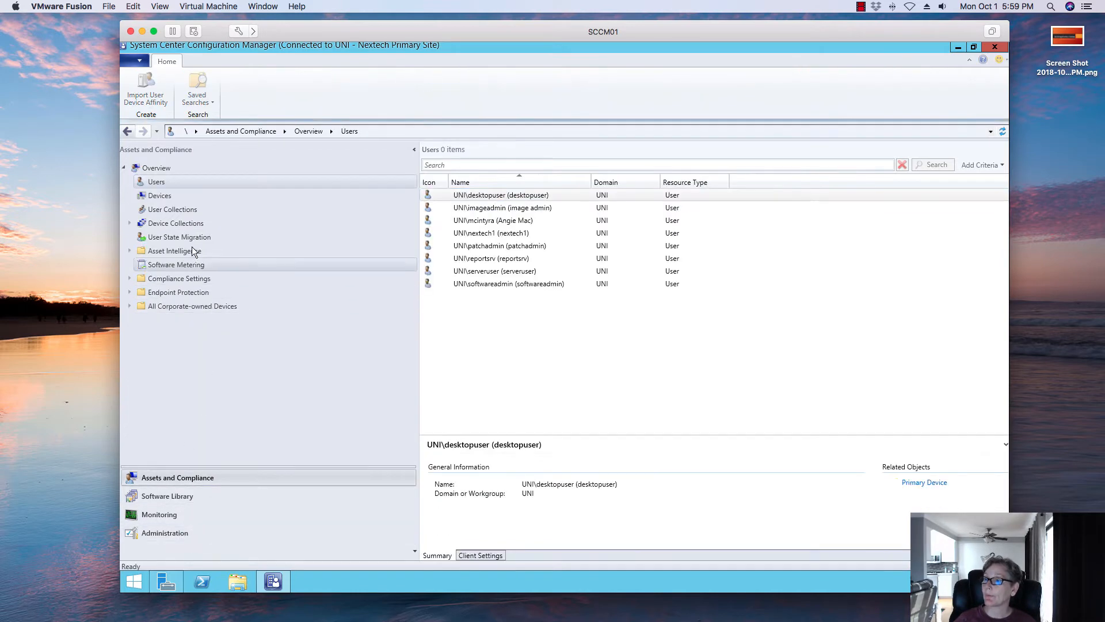
pyautogui.click(159, 528)
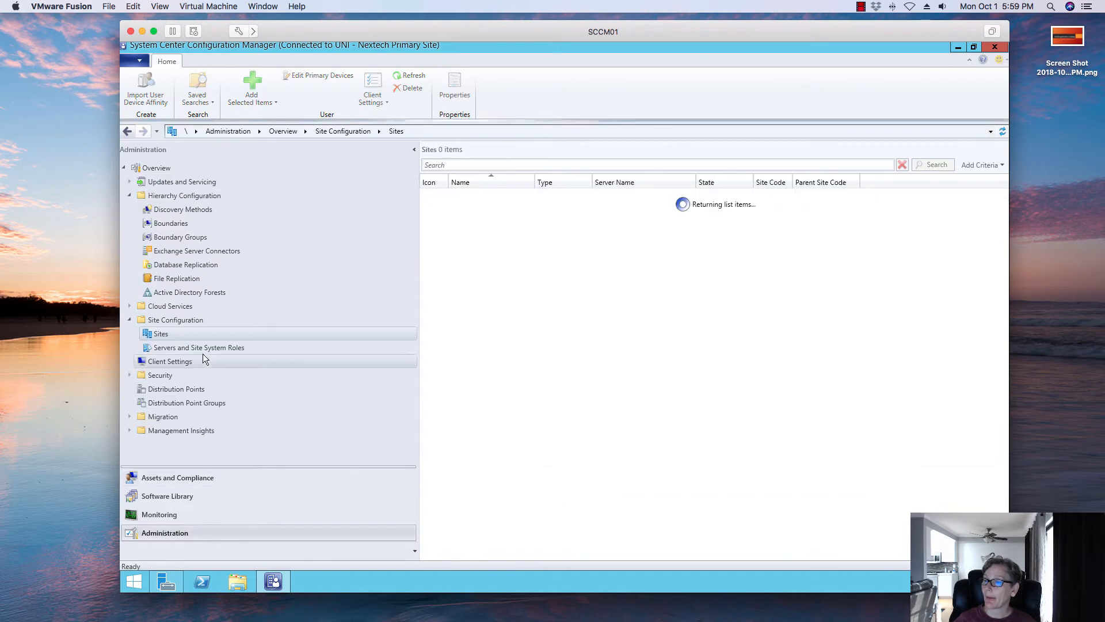
pyautogui.click(130, 319)
pyautogui.click(170, 333)
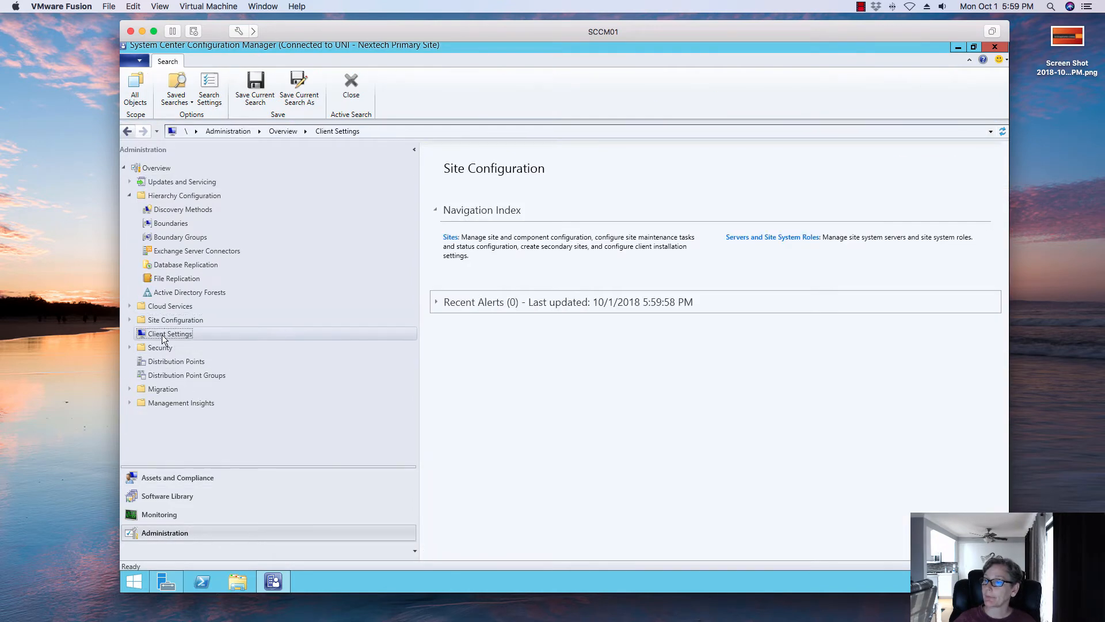
pyautogui.click(490, 196)
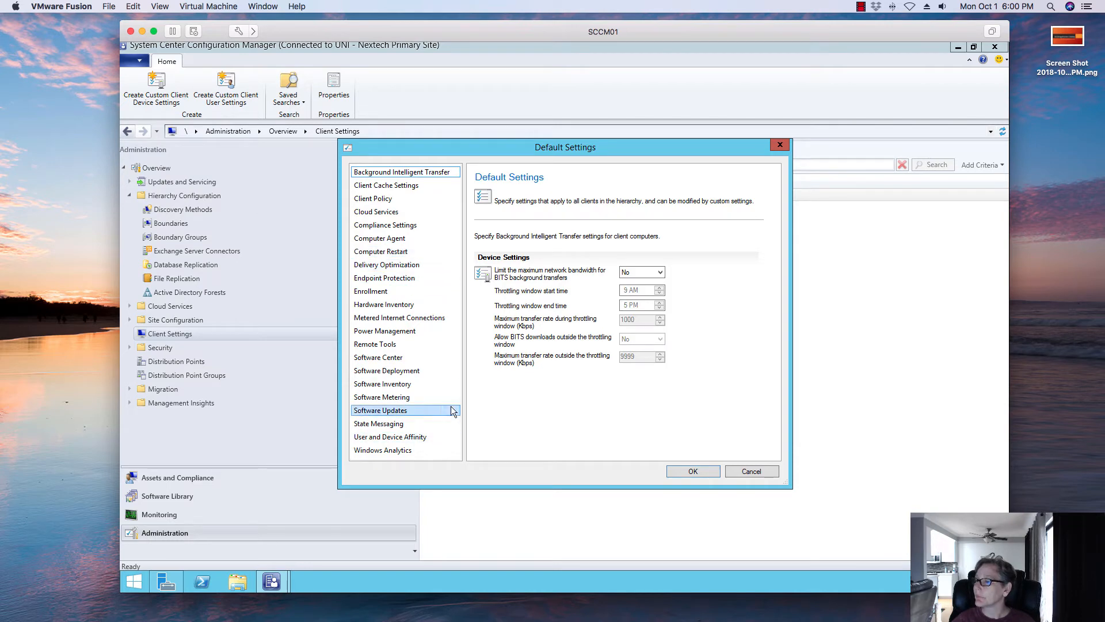
# - Open the Computer Agent client settings and try the default Application Catalog website point, leaving it on Automatically detect
pyautogui.click(442, 199)
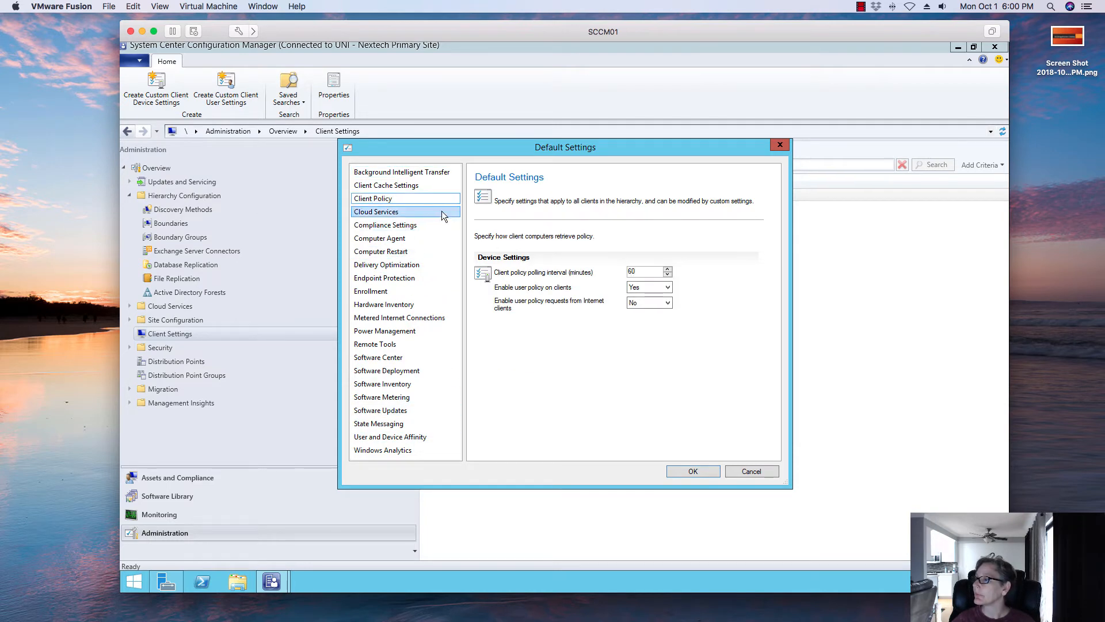
pyautogui.click(401, 238)
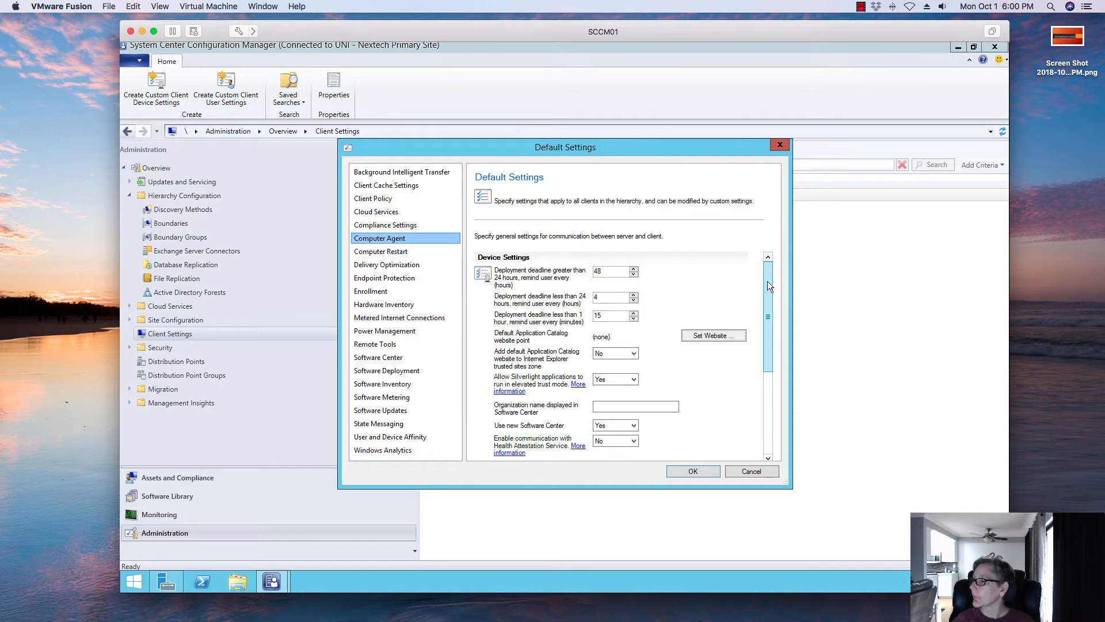
pyautogui.moveTo(768, 281); pyautogui.dragTo(768, 317)
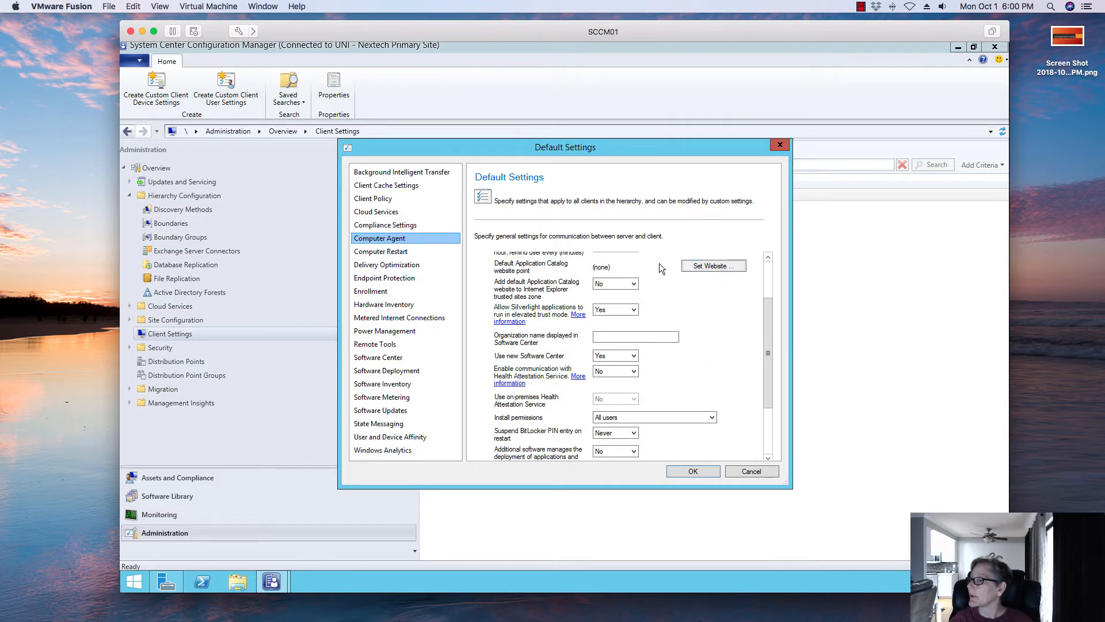
pyautogui.click(701, 268)
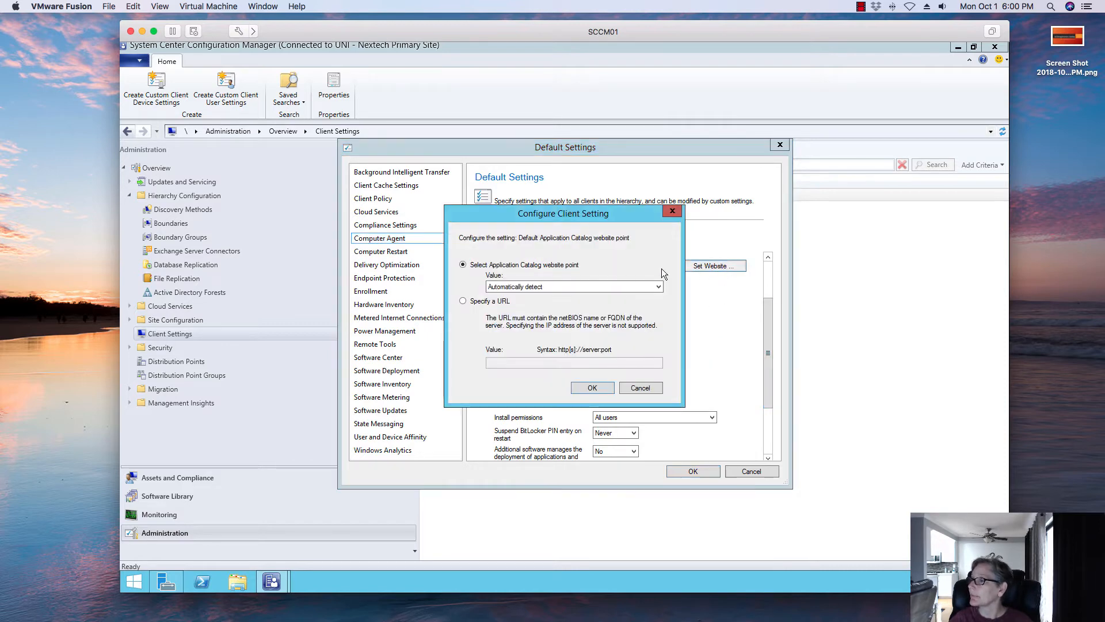
pyautogui.click(575, 286)
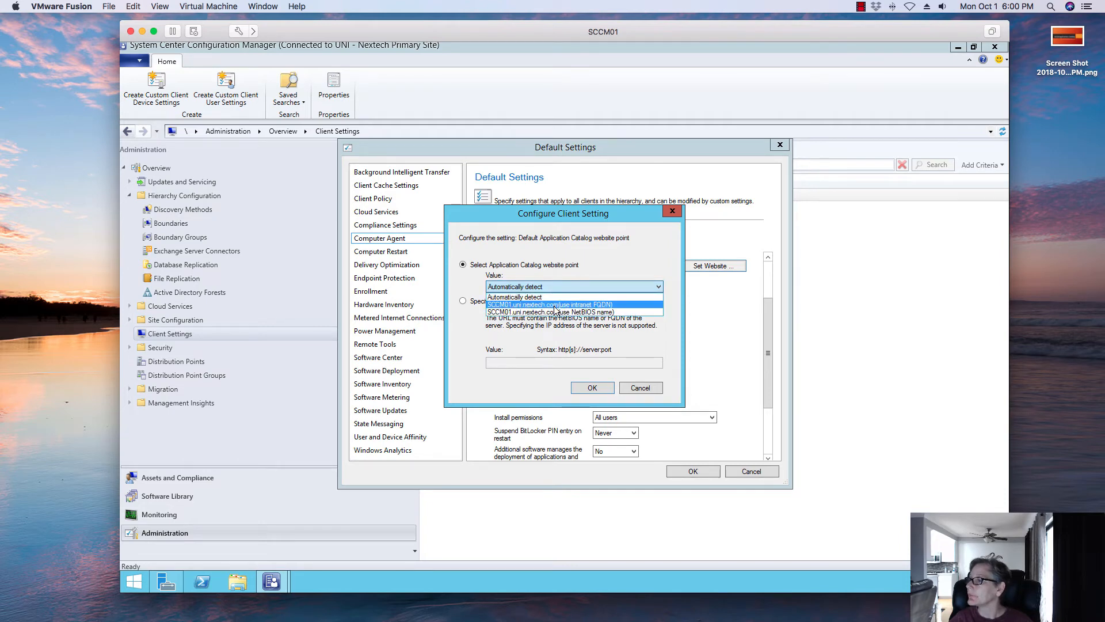
pyautogui.click(554, 305)
pyautogui.click(524, 288)
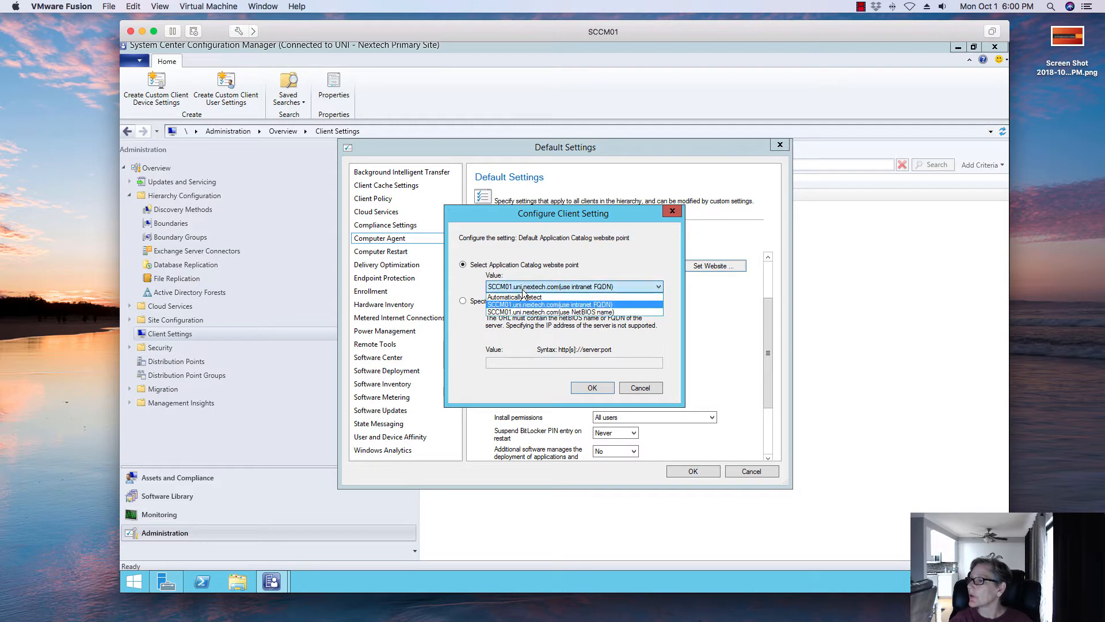
pyautogui.click(521, 297)
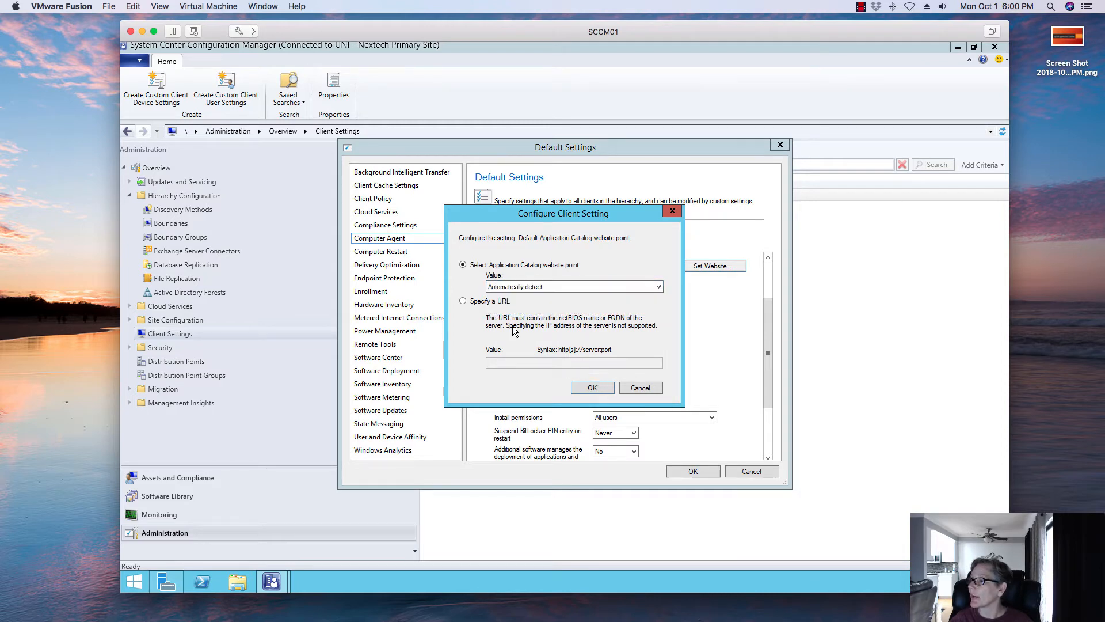
pyautogui.click(586, 387)
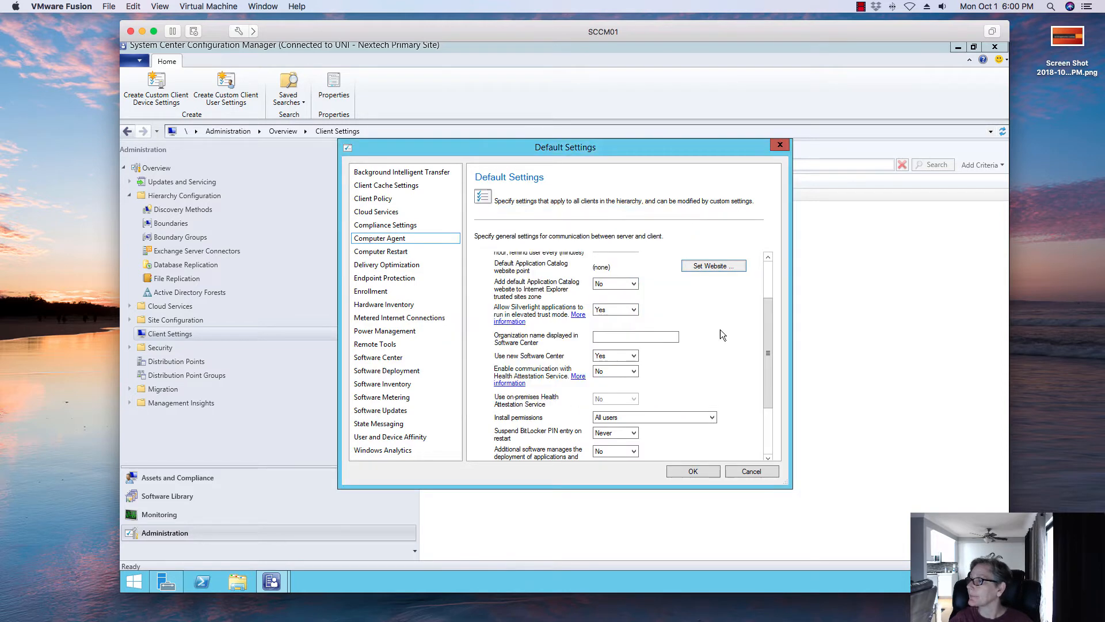
# - Set adding the default Application Catalog website to trusted sites to Yes and the organization name to Uni Nextech
pyautogui.click(634, 284)
pyautogui.click(629, 300)
pyautogui.click(624, 332)
pyautogui.write('Un')
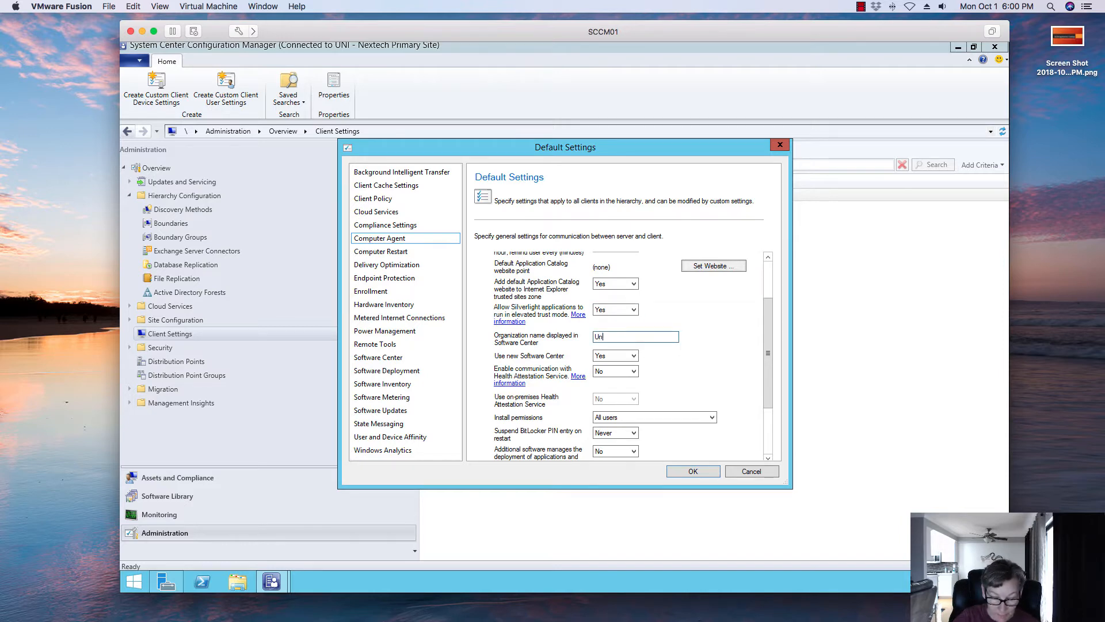
pyautogui.write('i Nextech')
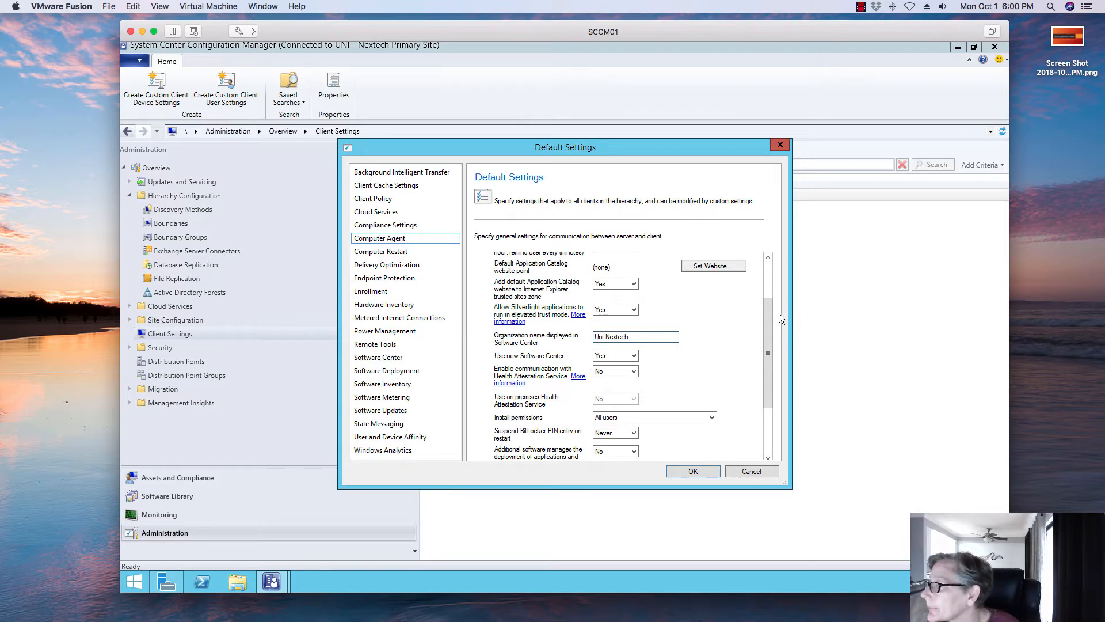
# - Set the default Application Catalog website point to SCCM01.uni.nextech.com (use intranet FQDN) and apply the Default Settings
pyautogui.moveTo(771, 318); pyautogui.dragTo(764, 371)
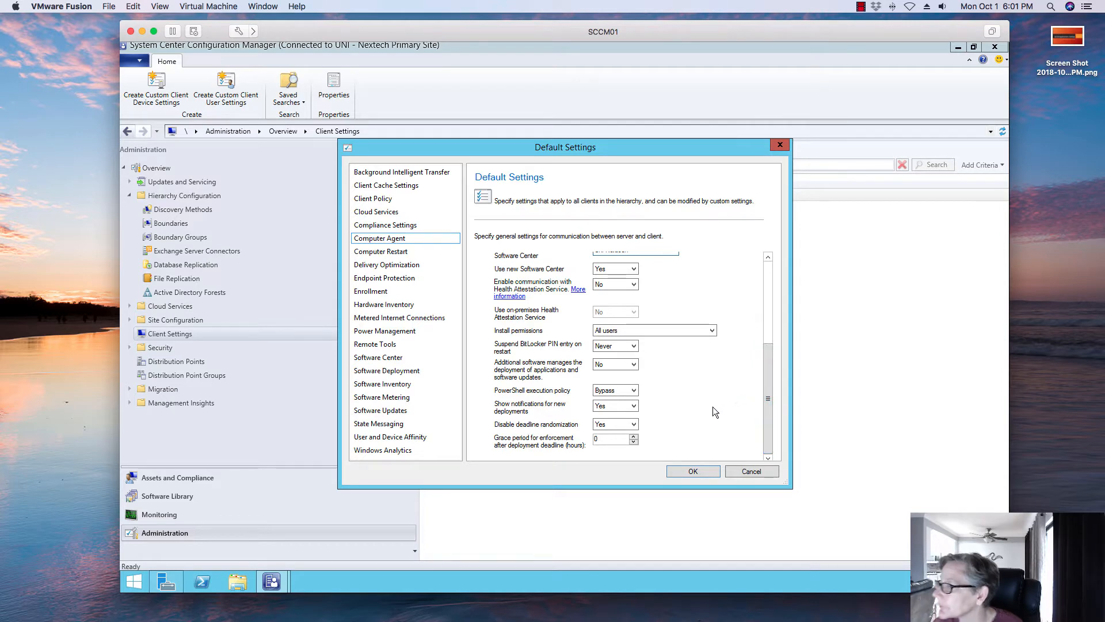
pyautogui.moveTo(767, 387); pyautogui.dragTo(757, 304)
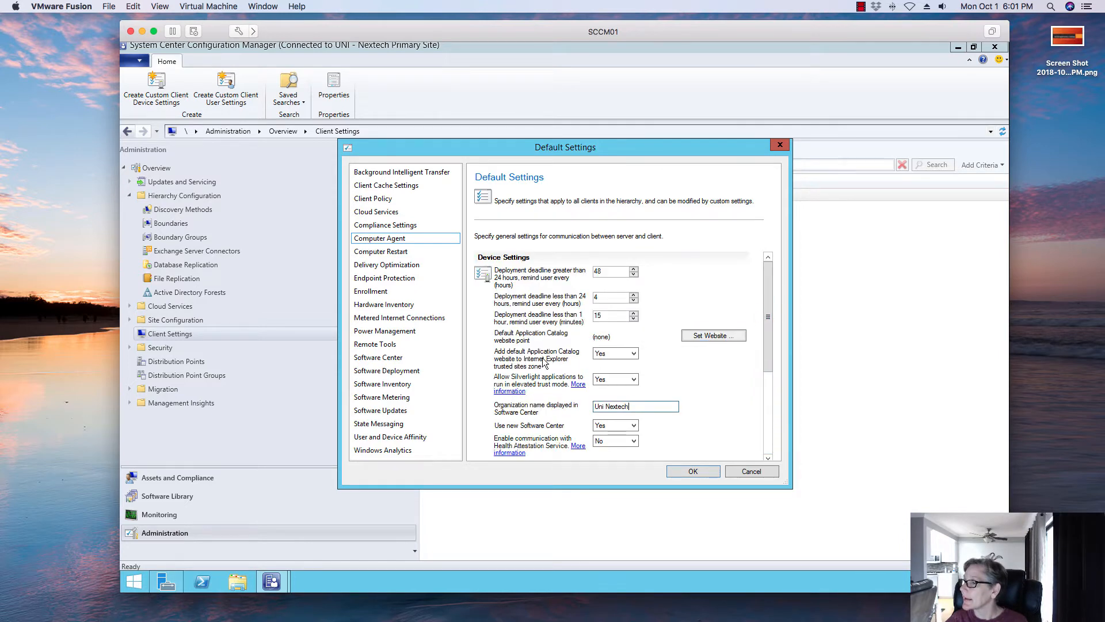
pyautogui.click(695, 337)
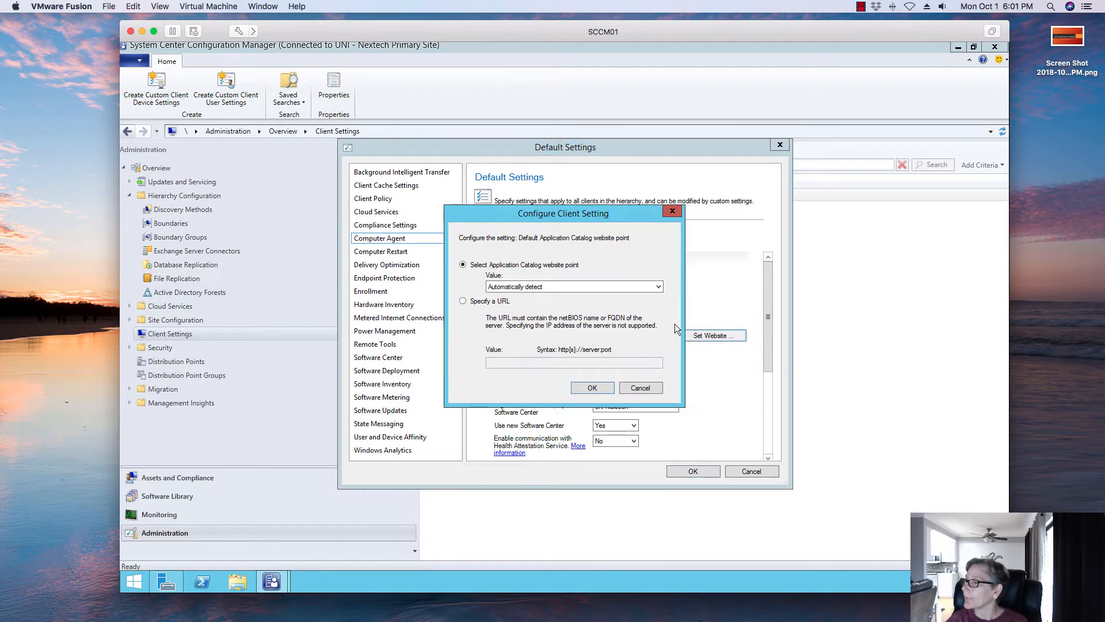
pyautogui.click(640, 286)
pyautogui.click(576, 302)
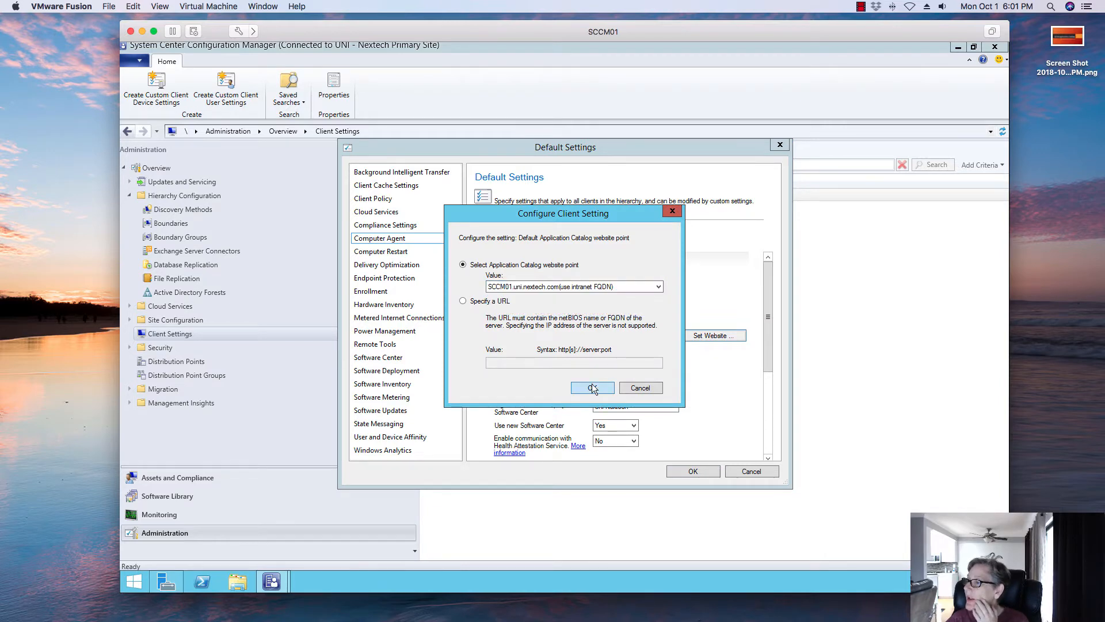
pyautogui.click(593, 388)
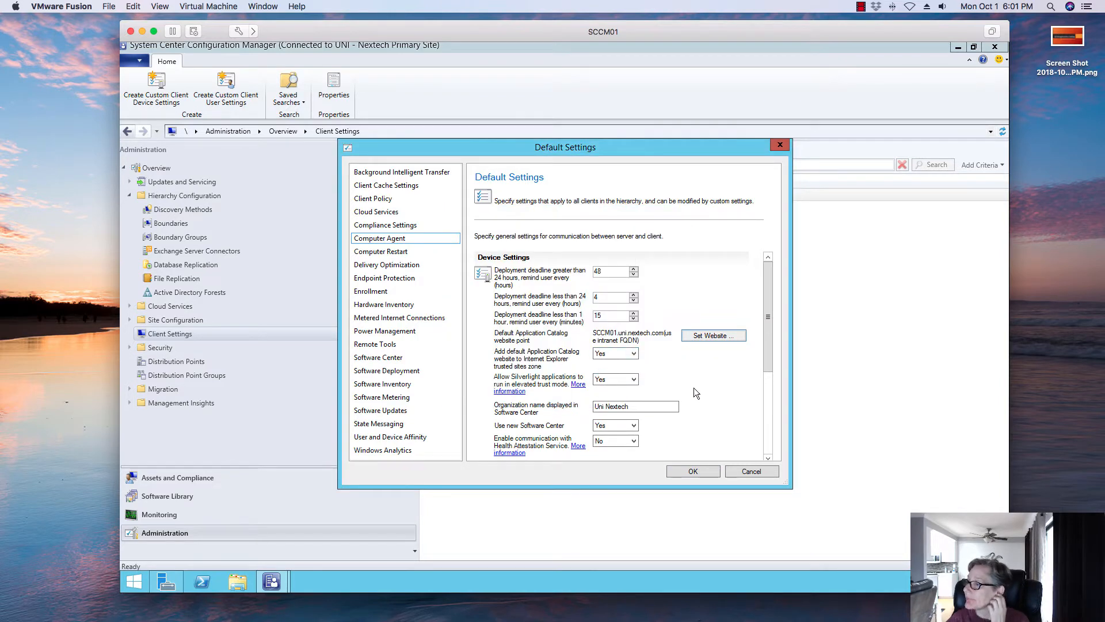
pyautogui.click(694, 472)
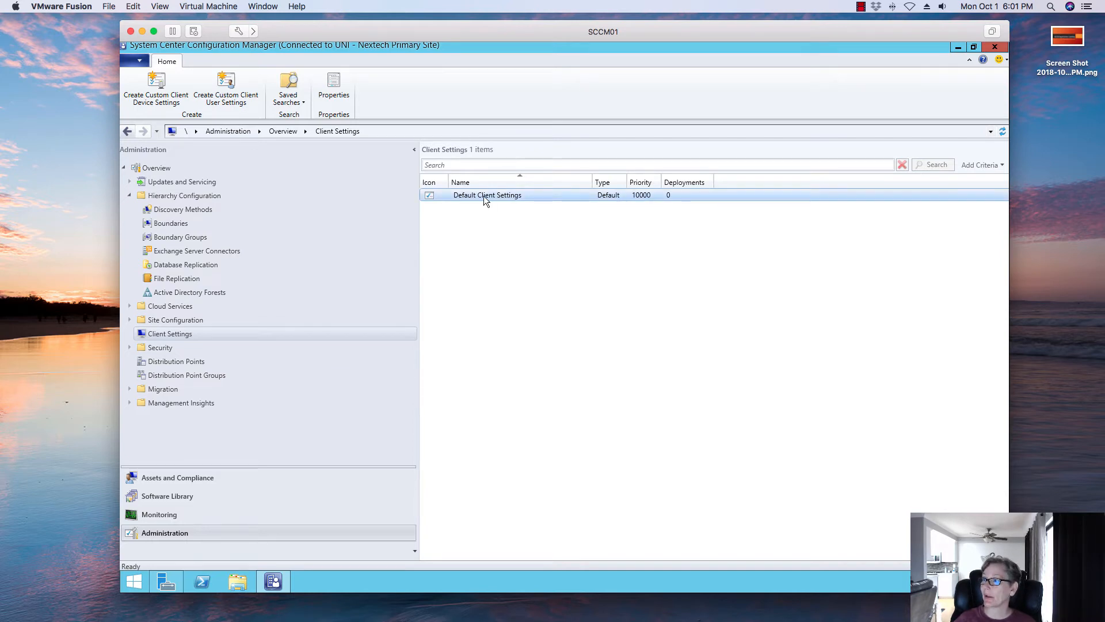
# - Reopen the Default Settings to review the Computer Agent settings, then close them
pyautogui.click(334, 87)
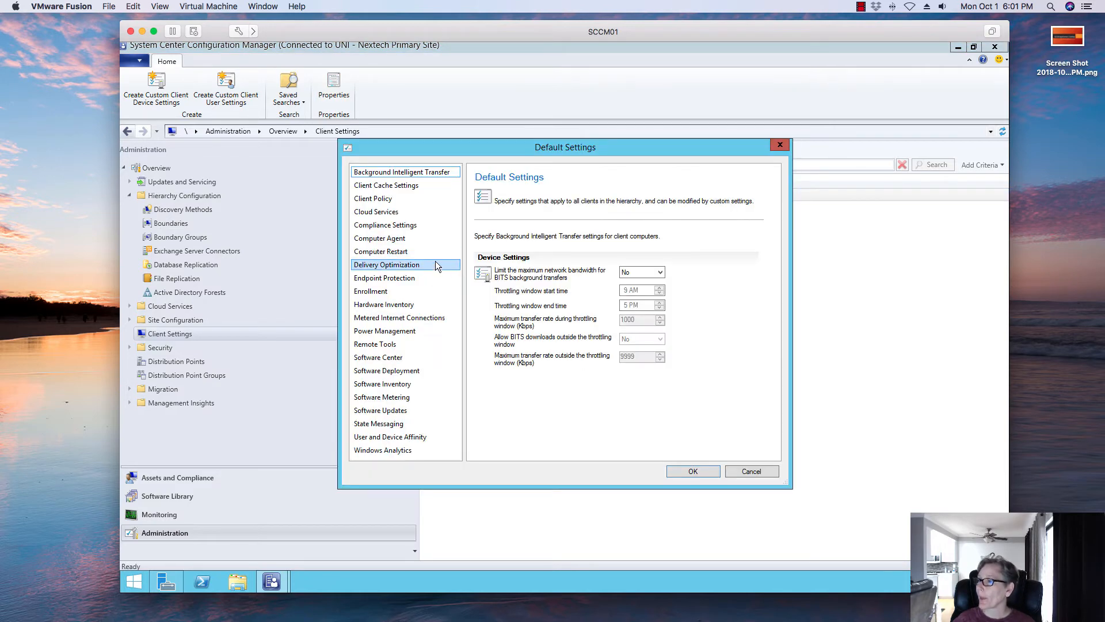
pyautogui.click(407, 199)
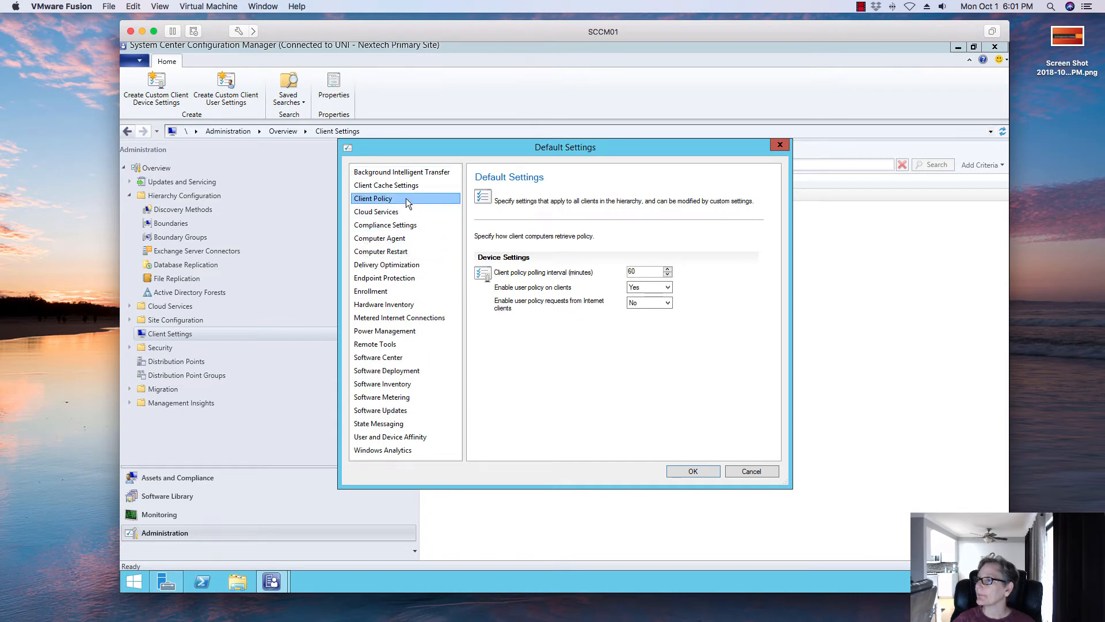
pyautogui.click(395, 239)
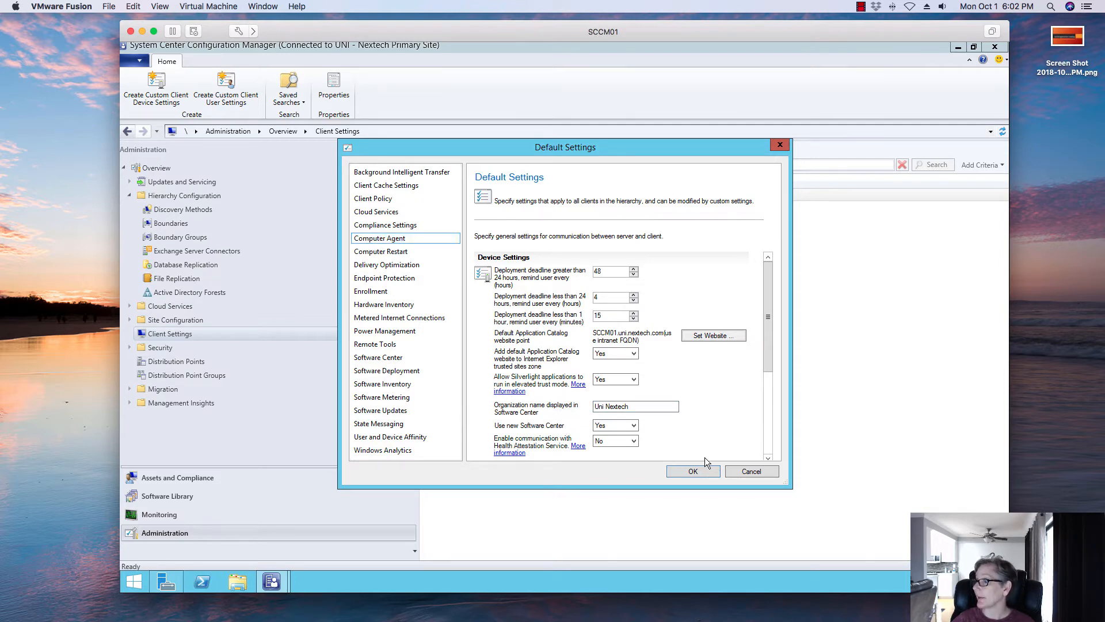
pyautogui.click(694, 471)
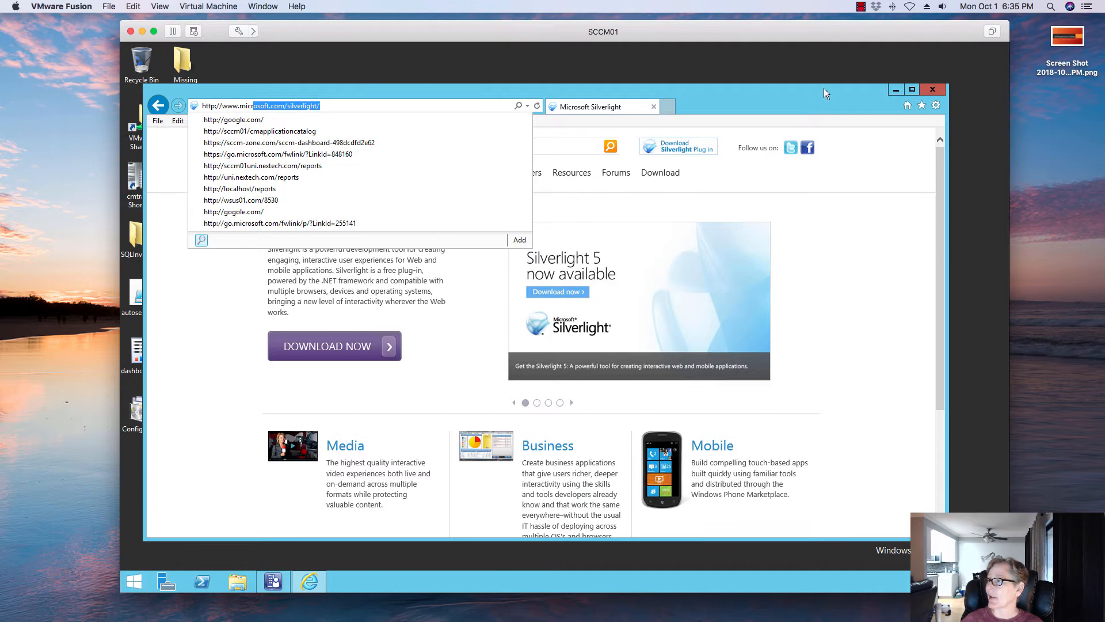
# - Close the Silverlight browser window and minimize the Configuration Manager console
pyautogui.click(963, 87)
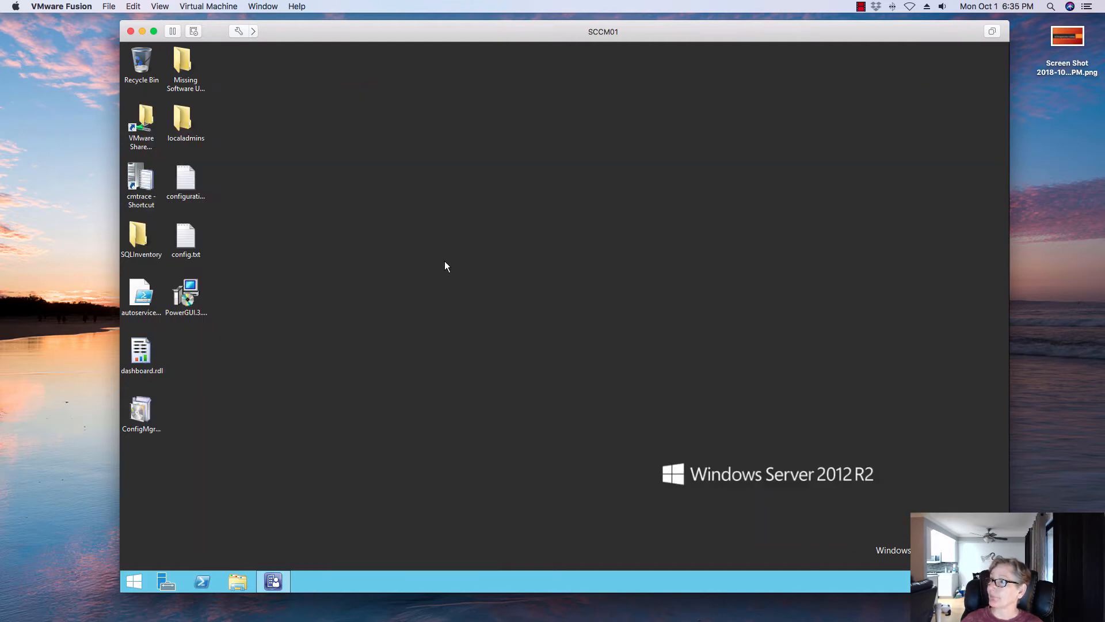
pyautogui.click(933, 90)
pyautogui.click(273, 582)
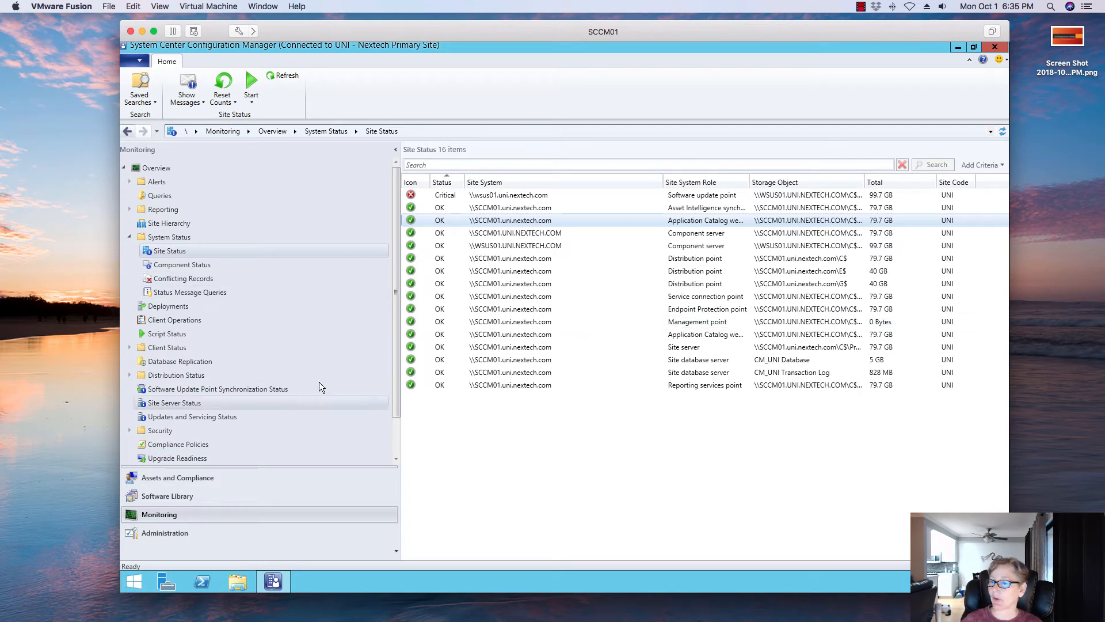
pyautogui.click(957, 48)
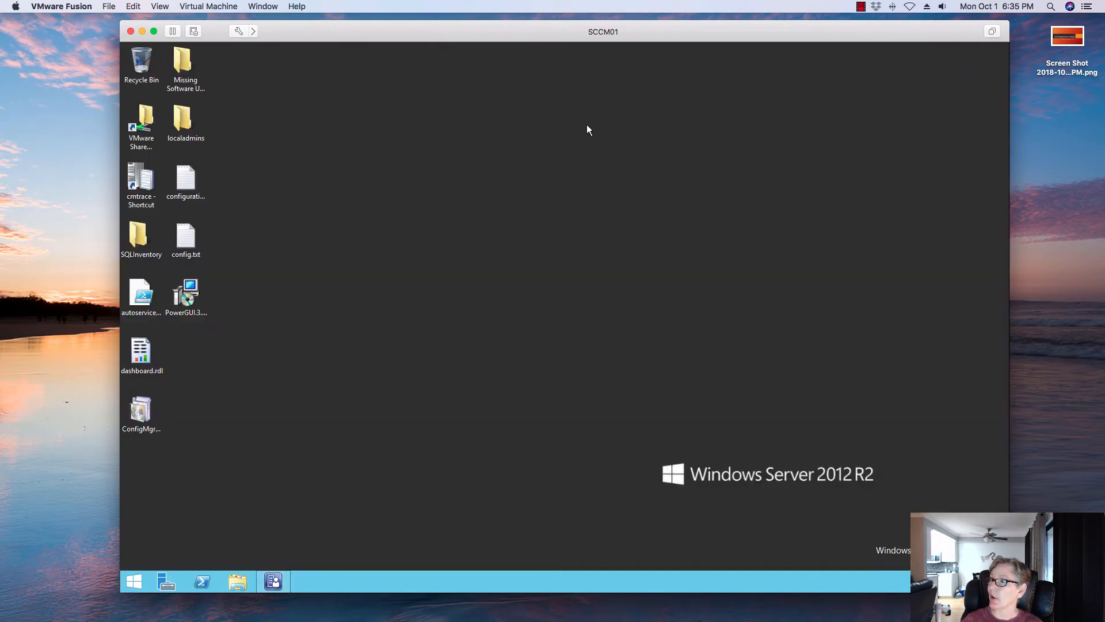
# - Launch CMTrace from the desktop and open awebsctl.log from the Logs folder
pyautogui.doubleClick(153, 174)
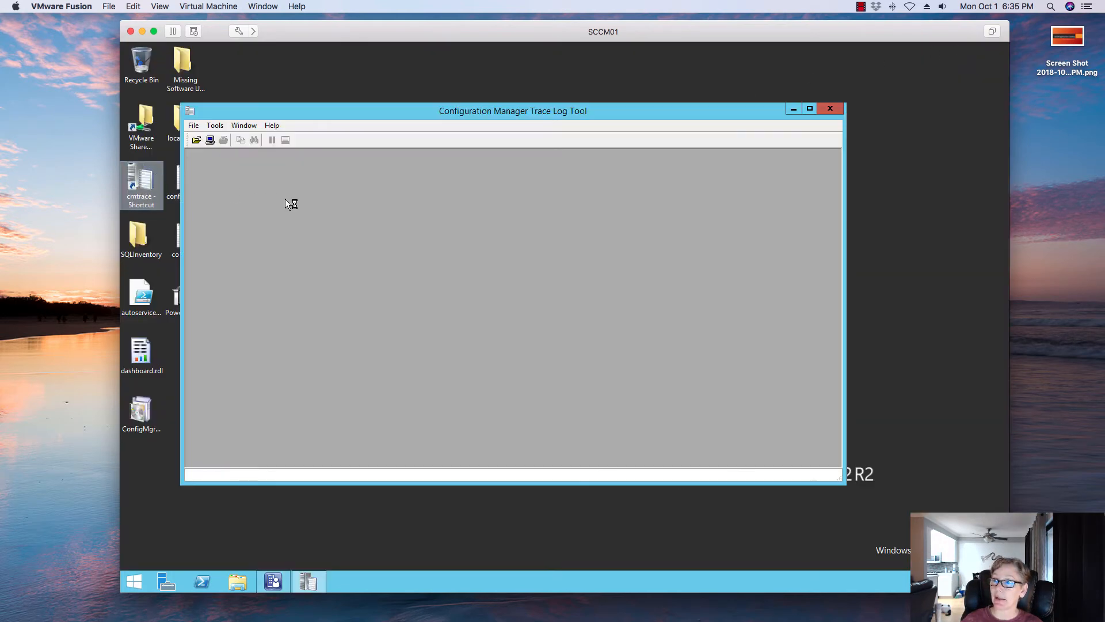
pyautogui.click(198, 142)
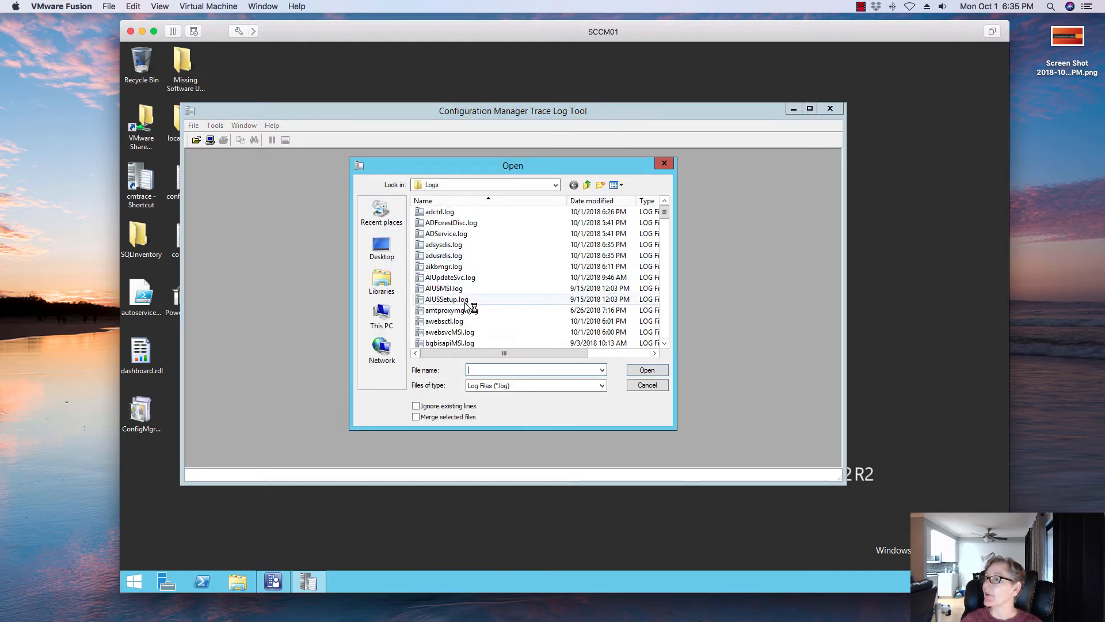
pyautogui.click(461, 321)
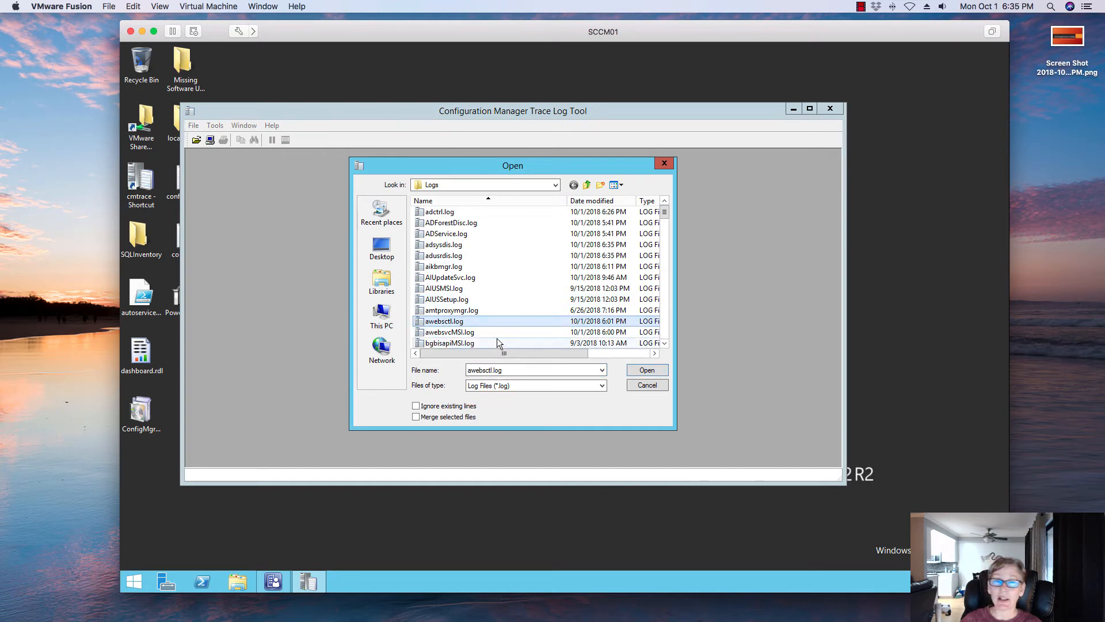
pyautogui.click(638, 371)
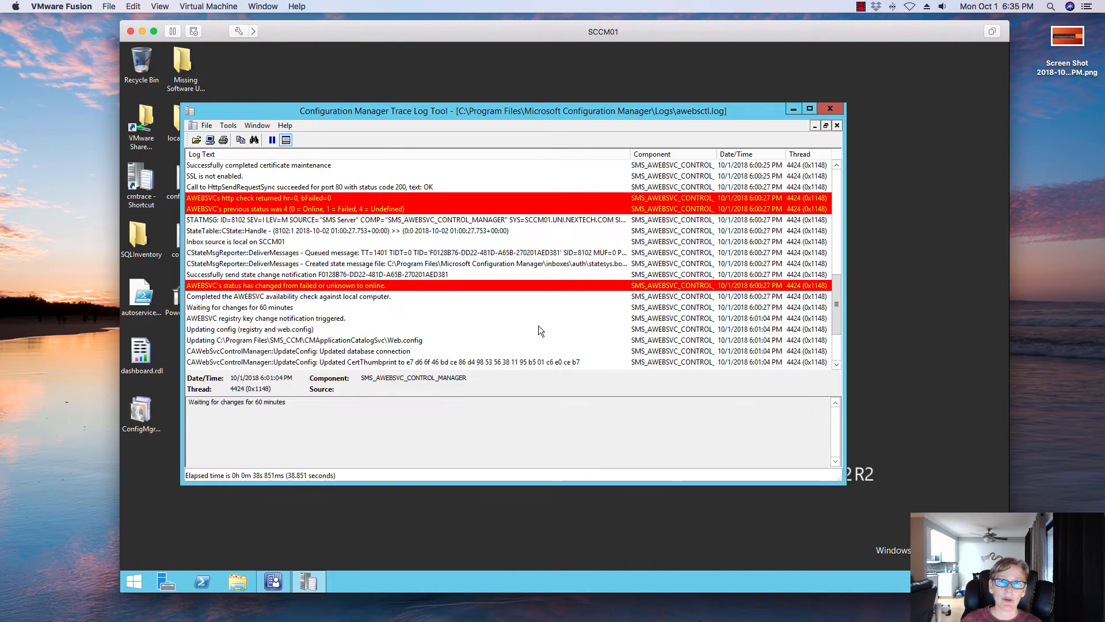
# - Examine the AWEBSVC status entries in awebsctl.log, reopening the file to refresh it
pyautogui.click(395, 287)
pyautogui.scroll(-3, 400, 292)
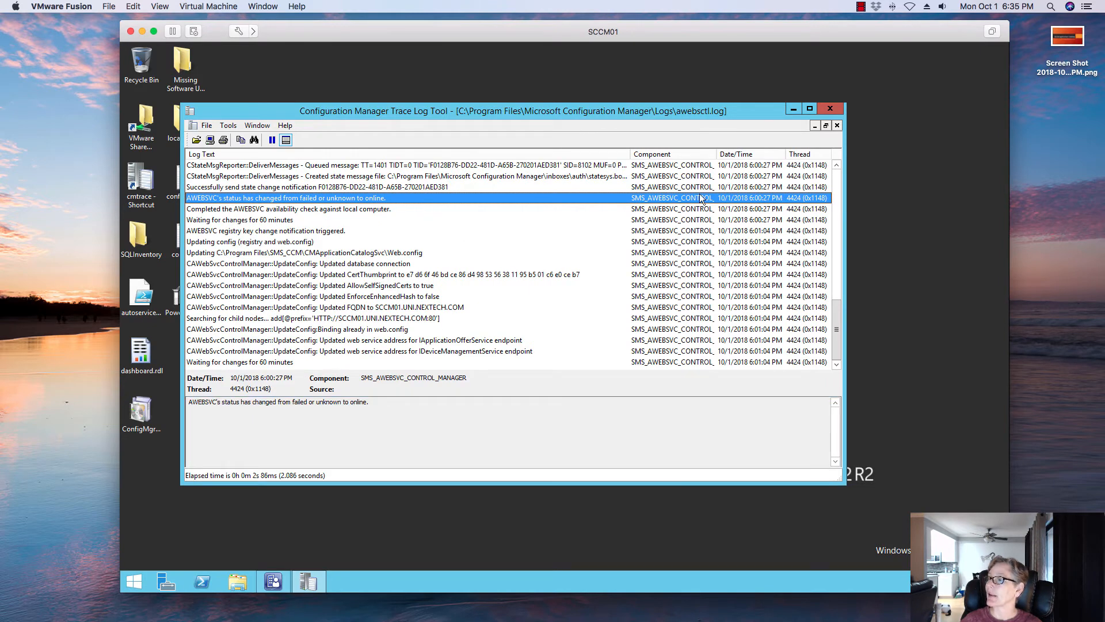
pyautogui.click(196, 140)
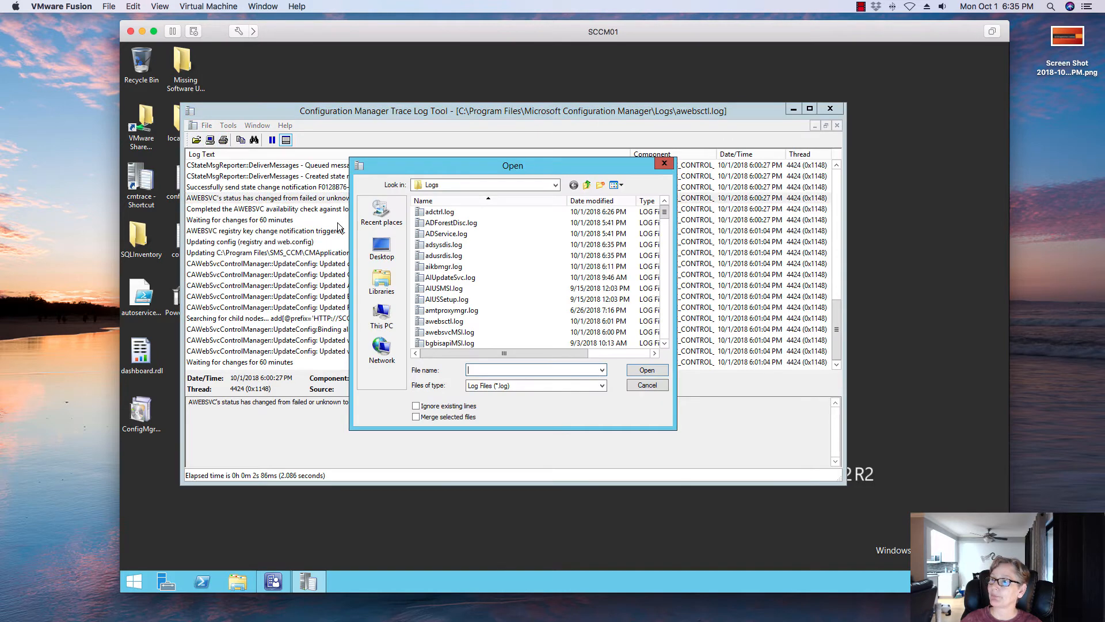
pyautogui.click(461, 321)
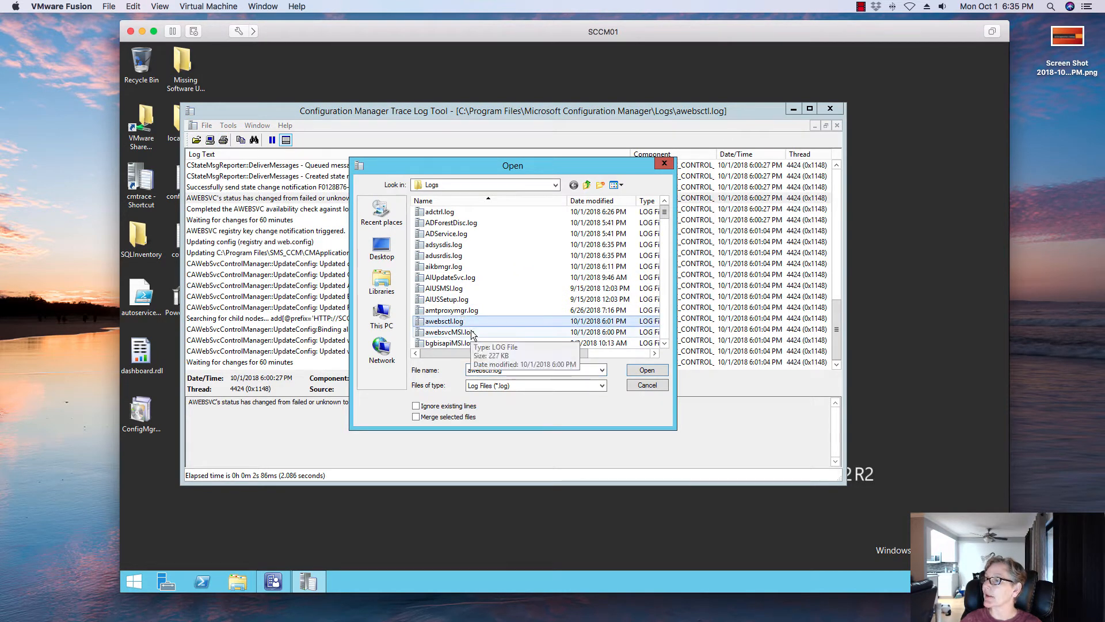
pyautogui.click(647, 370)
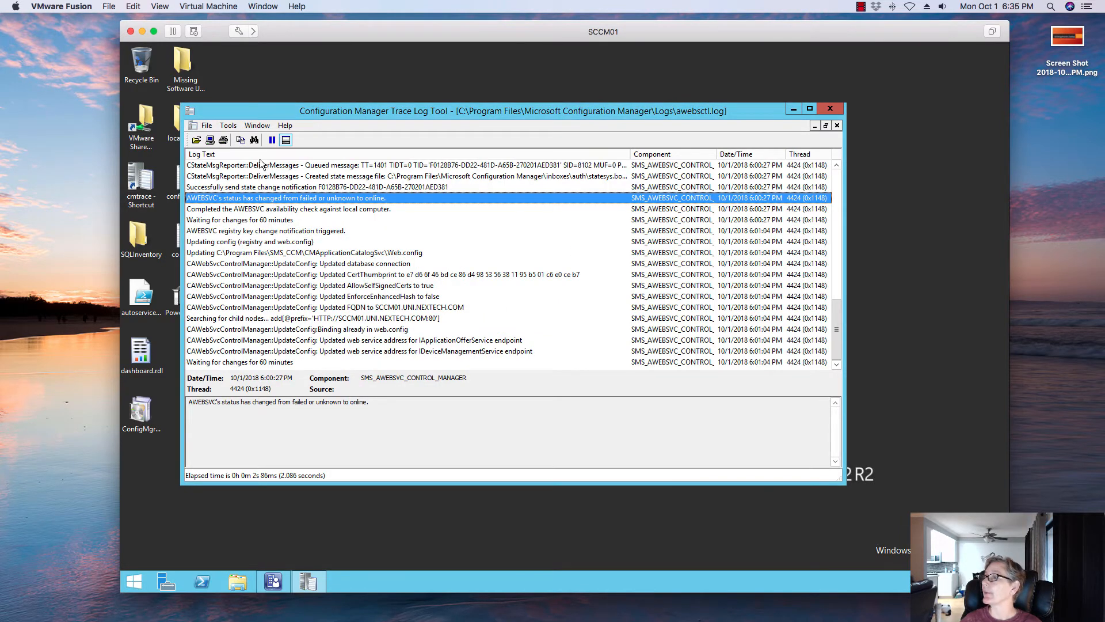
# - Open awebsvcMSI.log and inspect the Windows Installer entry for the Application Web Service
pyautogui.click(196, 140)
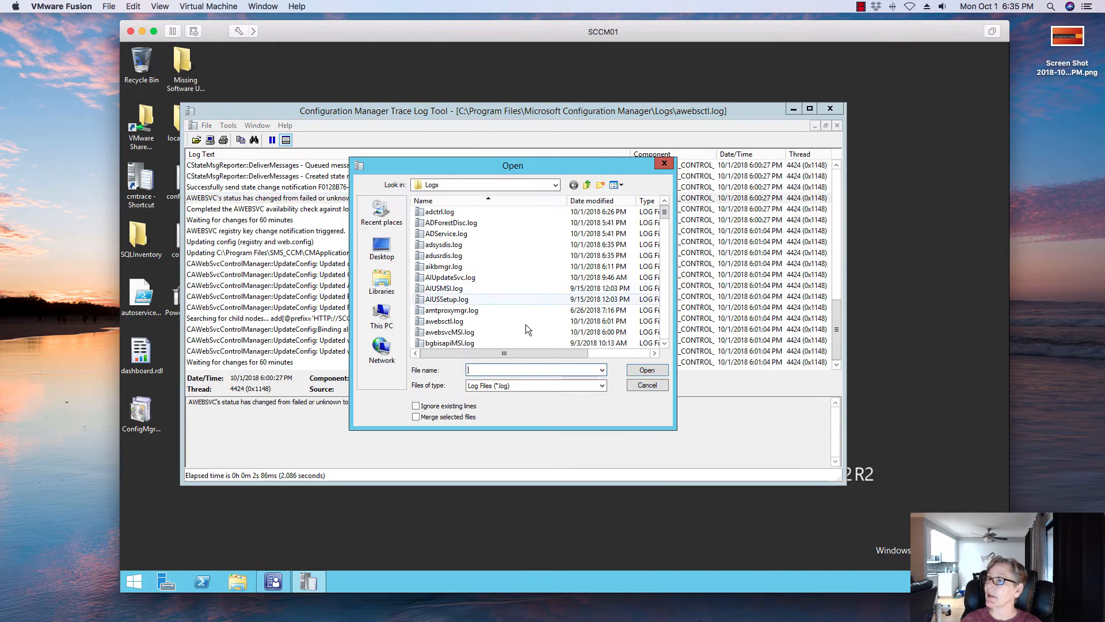
pyautogui.click(465, 333)
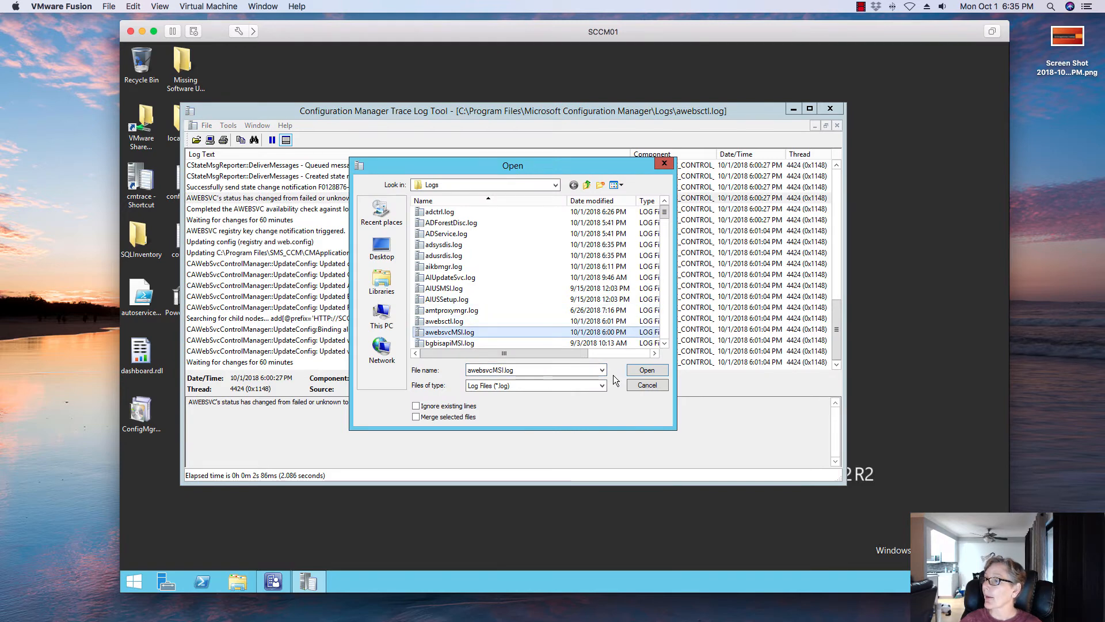
pyautogui.click(641, 372)
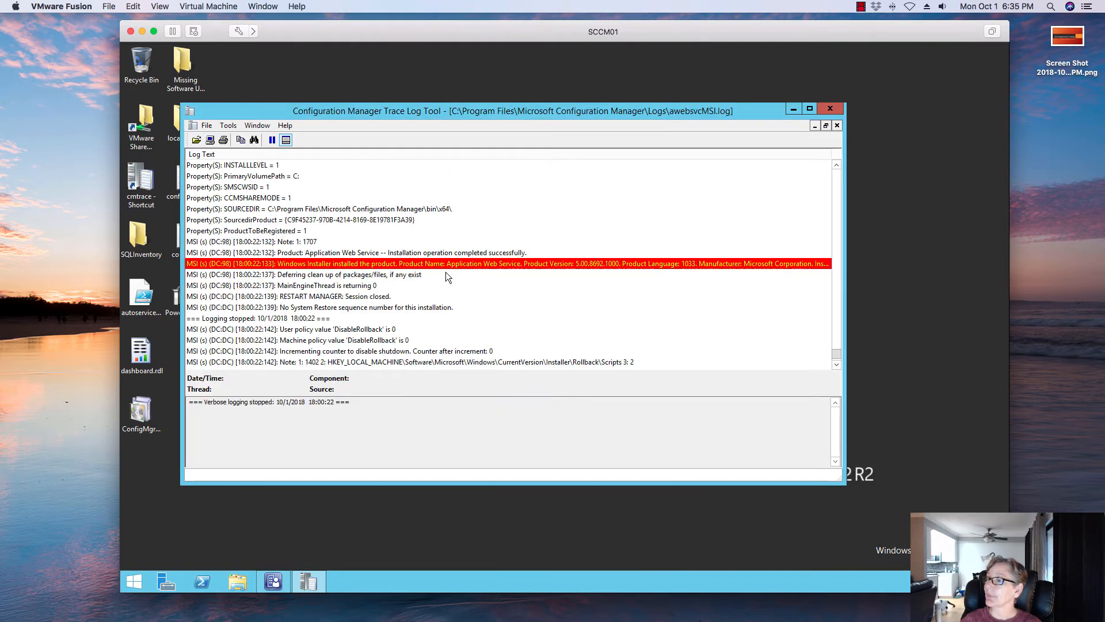
pyautogui.click(414, 265)
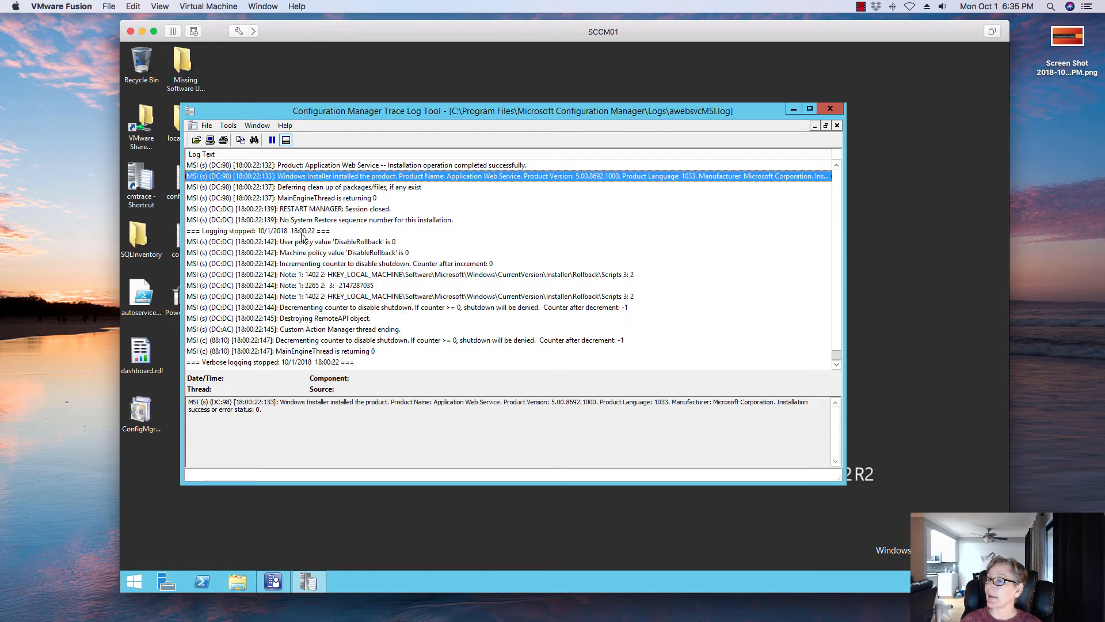
# - Examine the closing entries of awebsvcMSI.log and highlight the installation success status in the detail pane
pyautogui.click(283, 352)
pyautogui.click(294, 340)
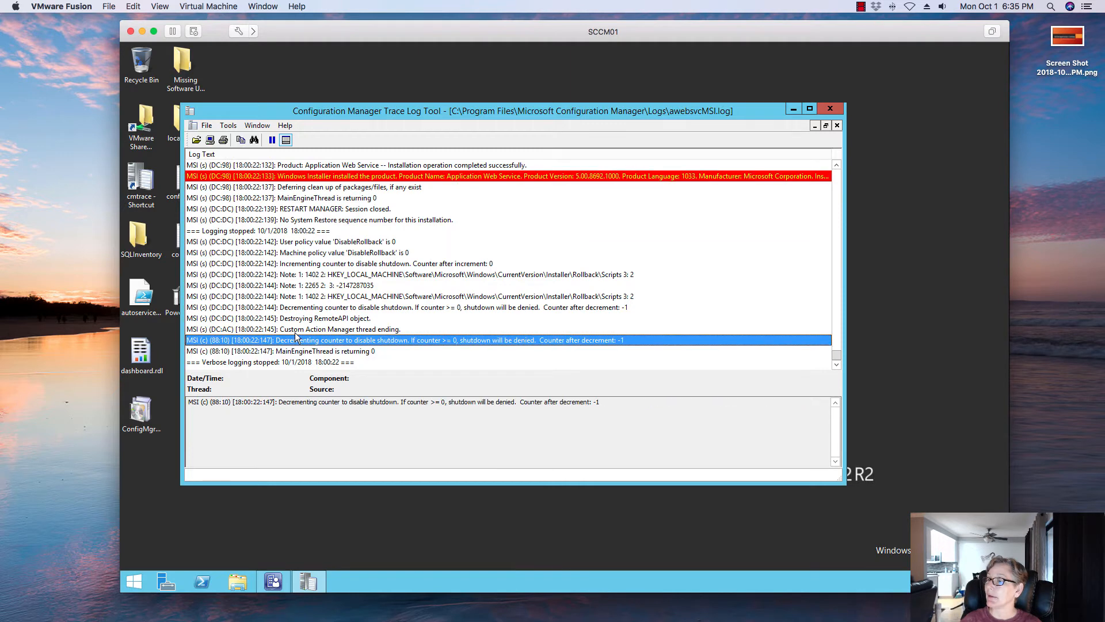
pyautogui.click(297, 329)
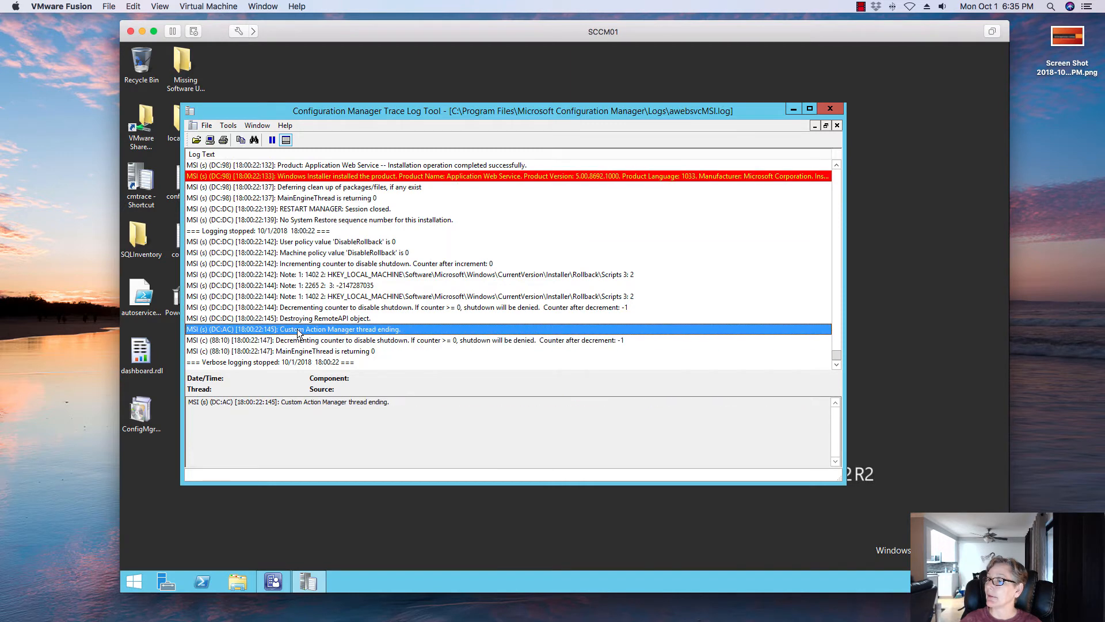
pyautogui.click(502, 176)
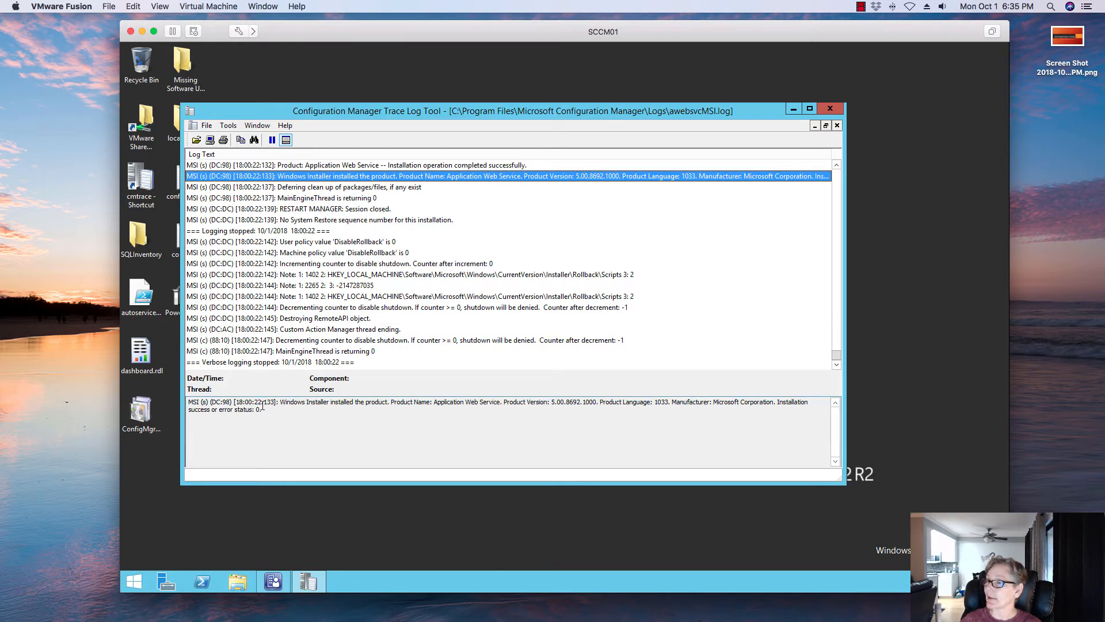
pyautogui.moveTo(263, 408); pyautogui.dragTo(174, 415)
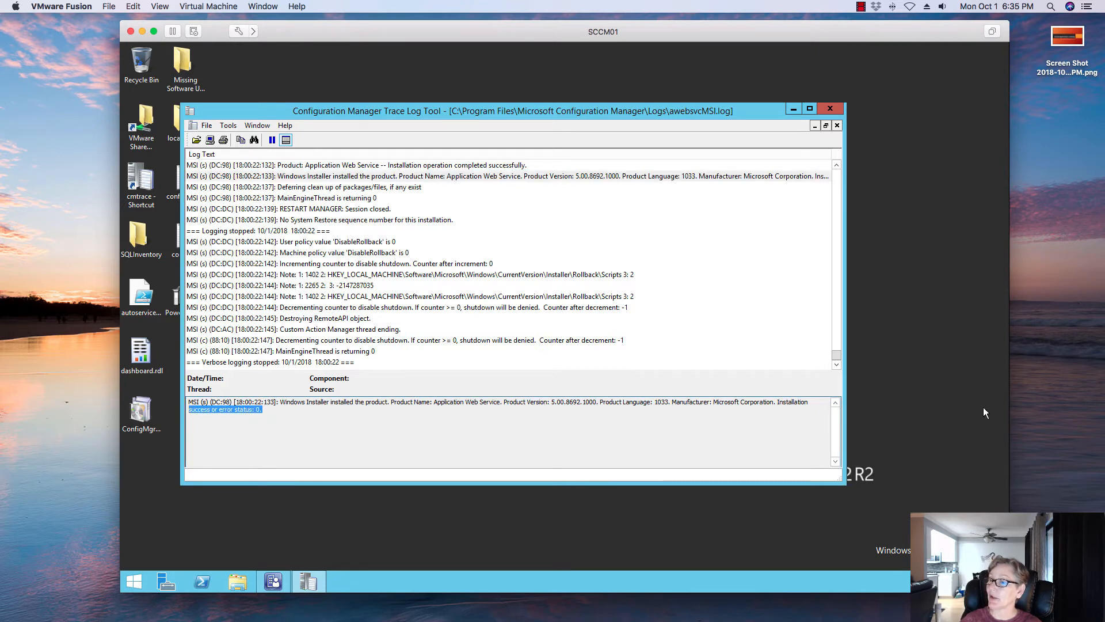
# - Close CMTrace and review the Application Catalog site system roles in the Site Status list
pyautogui.click(830, 110)
pyautogui.click(275, 578)
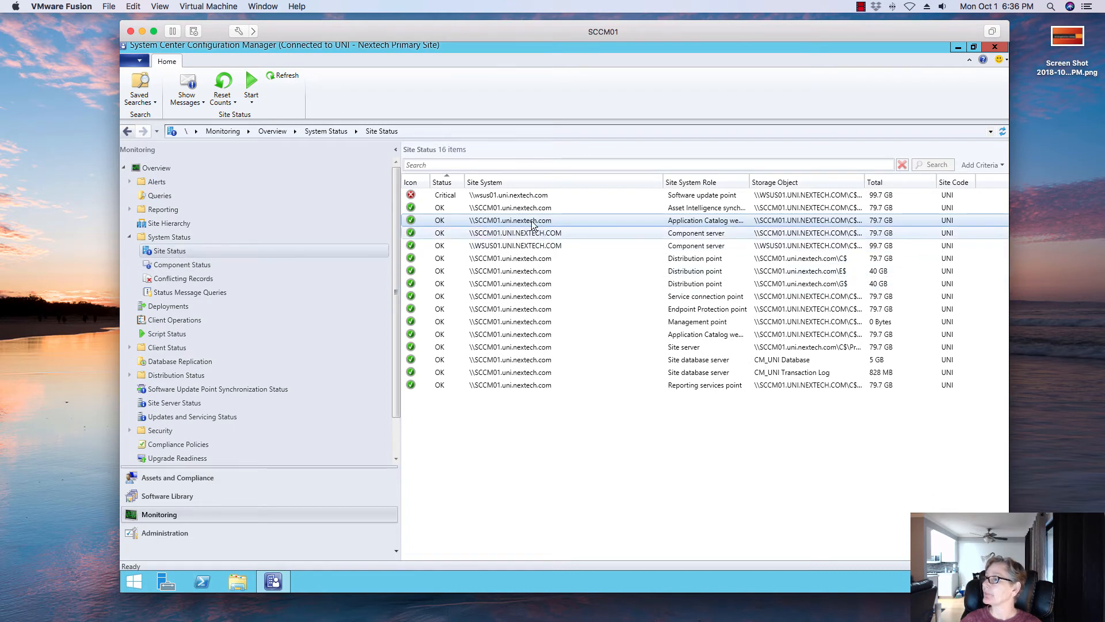
pyautogui.click(729, 208)
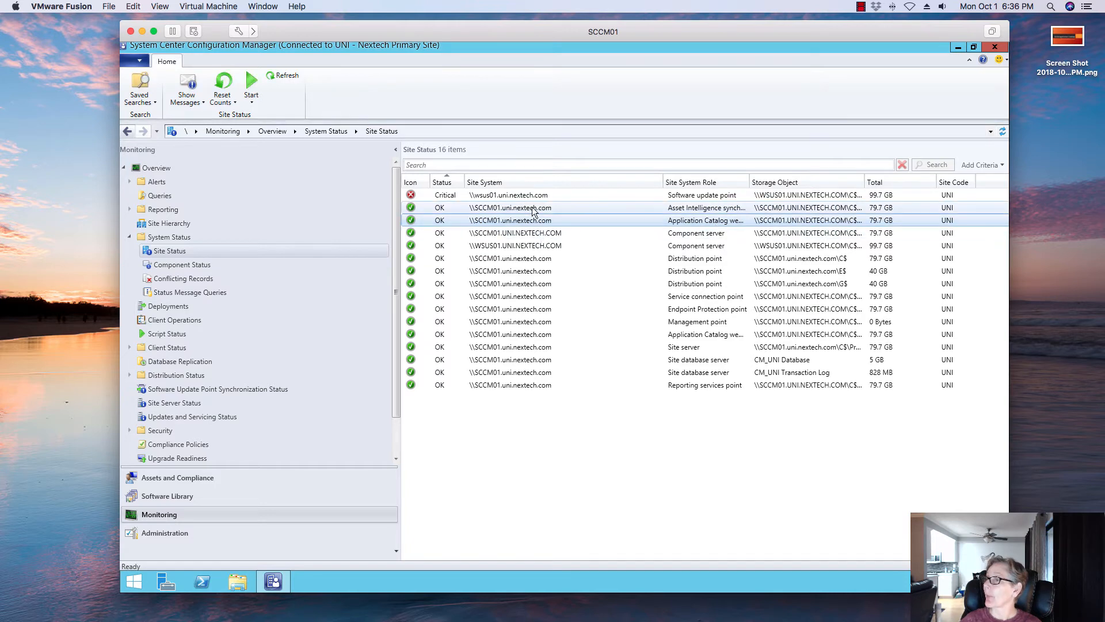
pyautogui.click(664, 222)
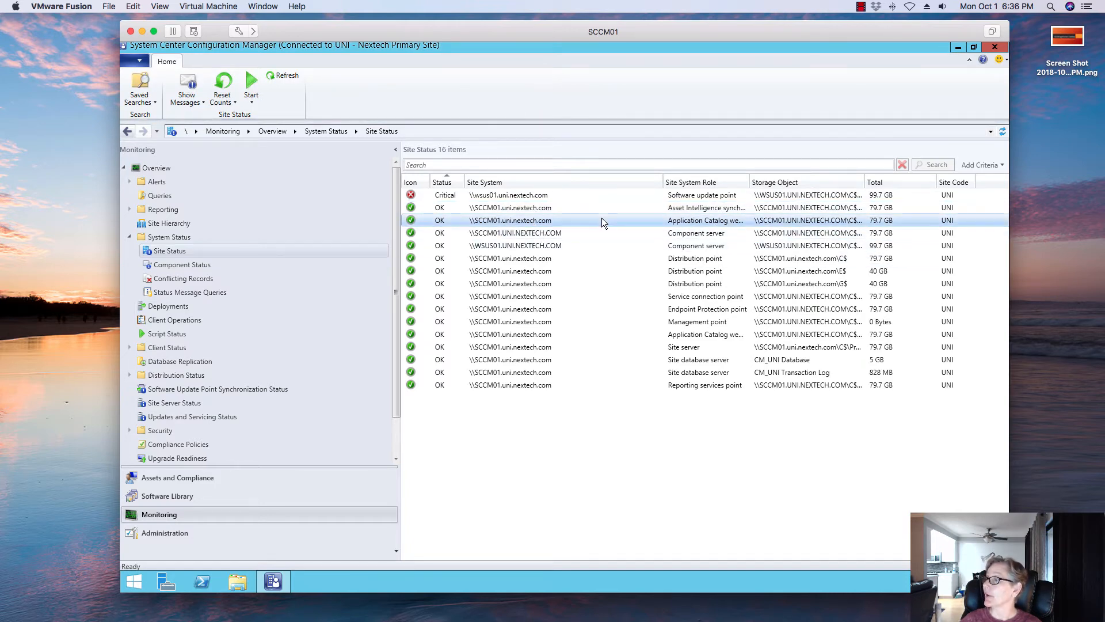
# - Open Component Status and locate the SMS_AWEBSVC_CONTROL_MANAGER component in the list
pyautogui.click(211, 262)
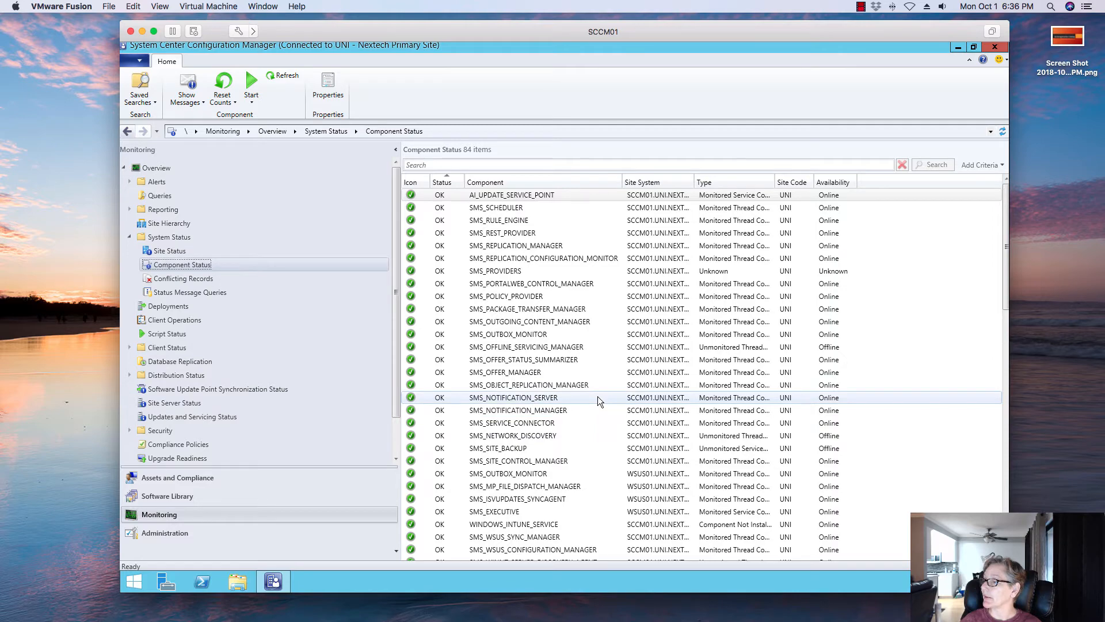
pyautogui.scroll(-5, 598, 396)
pyautogui.scroll(-5, 598, 396)
pyautogui.scroll(10, 597, 396)
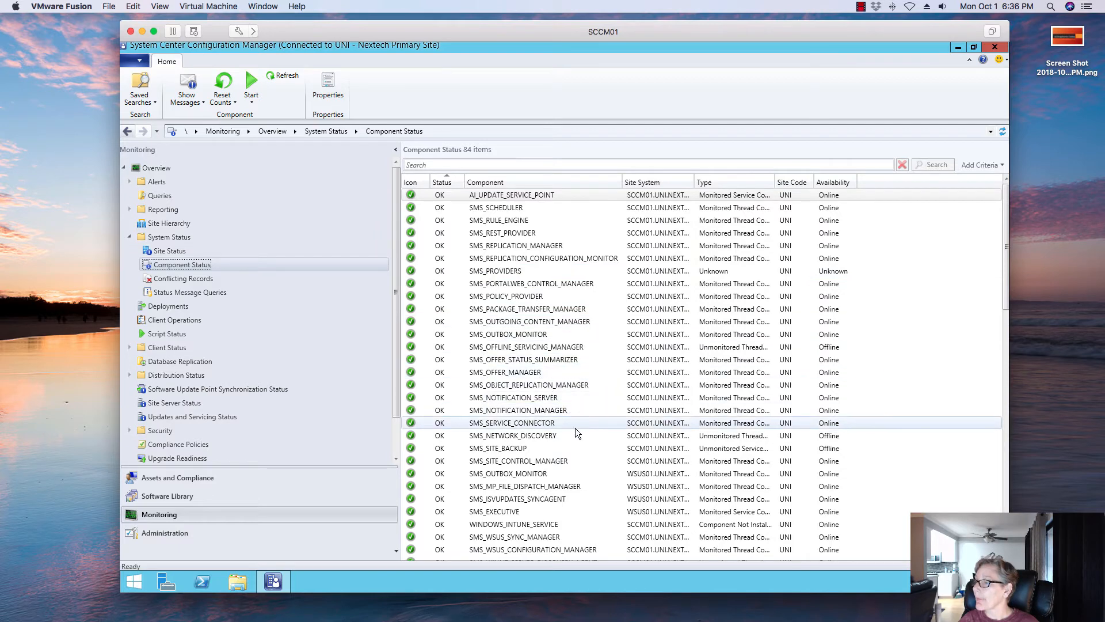
pyautogui.scroll(-3, 581, 464)
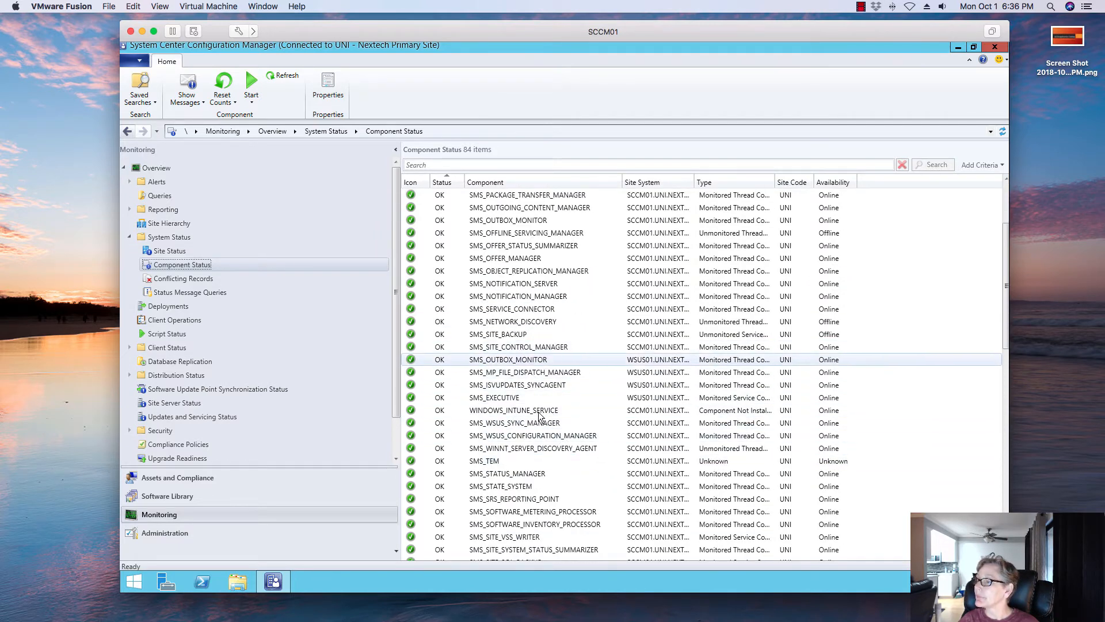
pyautogui.scroll(-4, 565, 494)
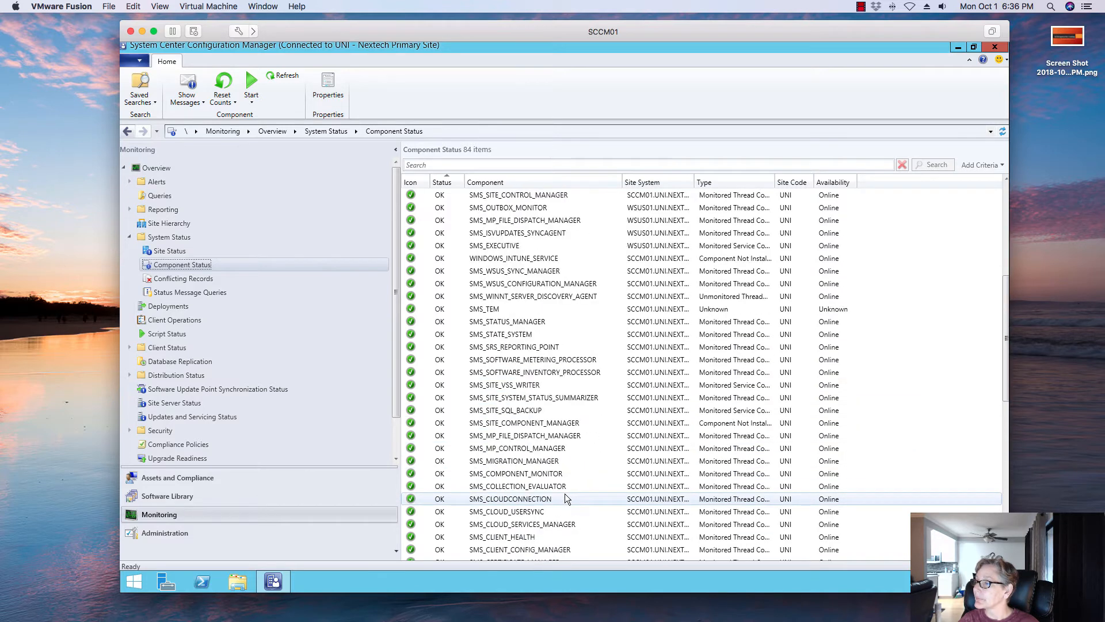
pyautogui.scroll(-4, 565, 494)
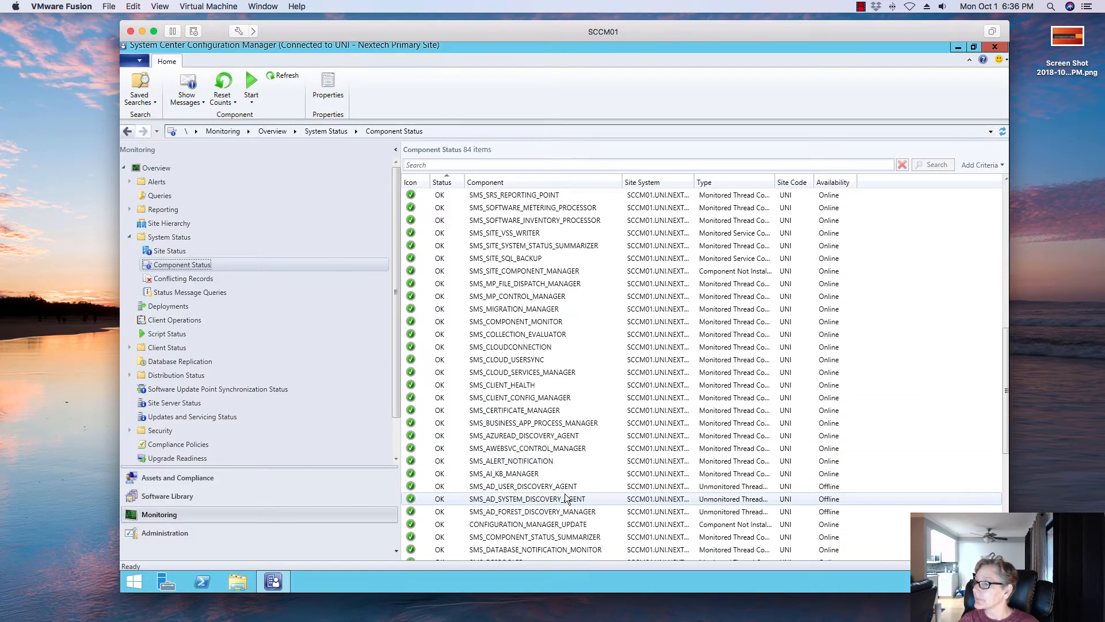
pyautogui.click(527, 443)
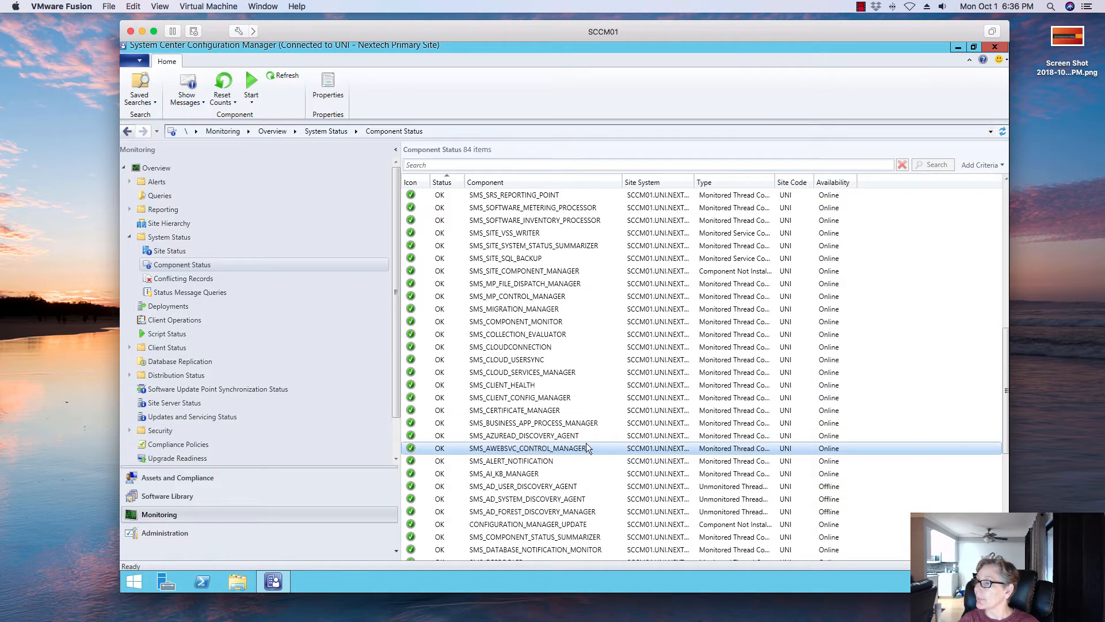
pyautogui.scroll(-4, 602, 458)
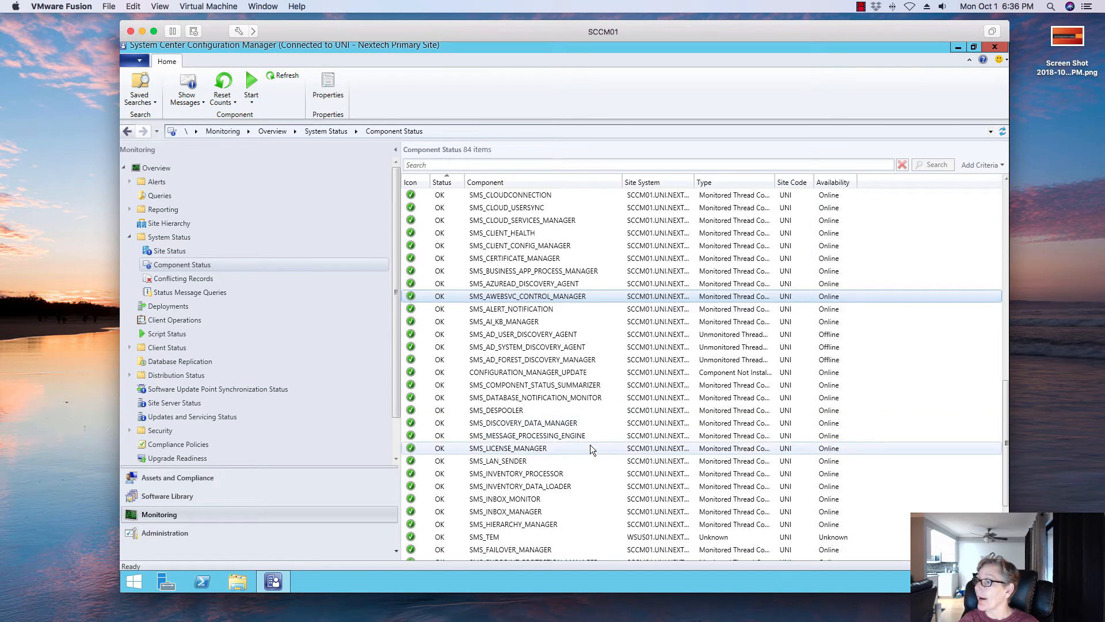
pyautogui.scroll(-4, 591, 448)
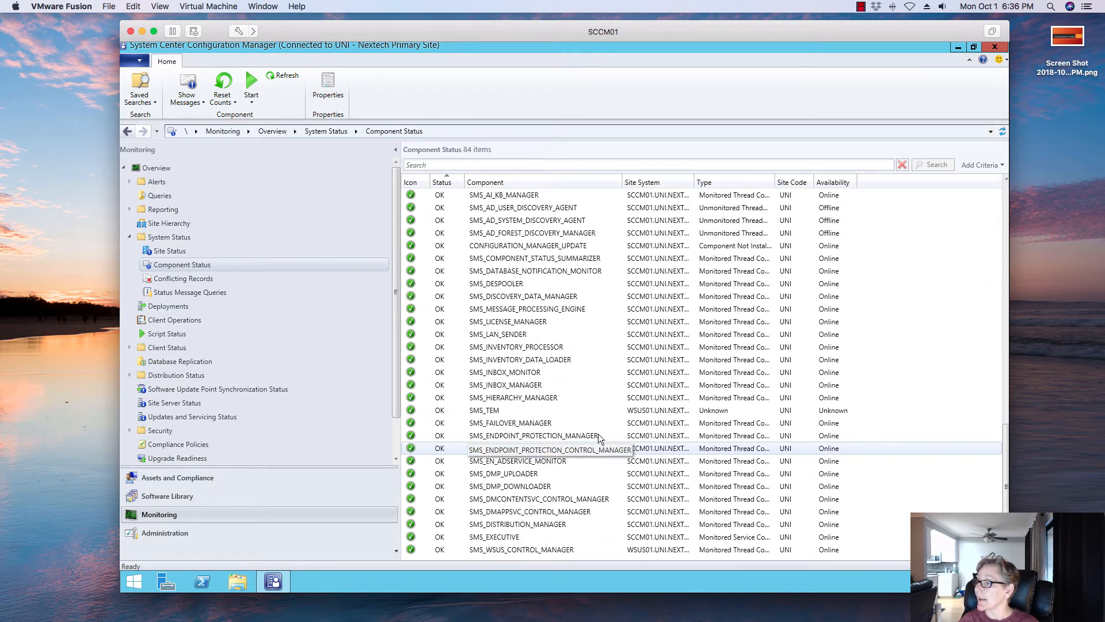
pyautogui.scroll(5, 588, 379)
pyautogui.scroll(8, 599, 293)
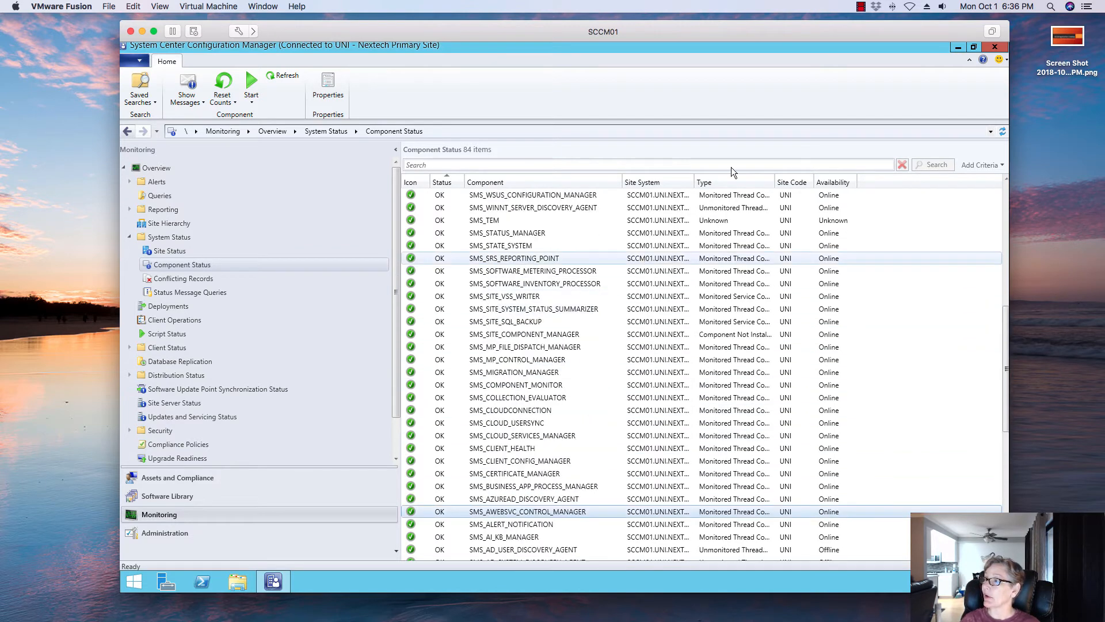
# - Switch to the Windows 10 client and browse the Application Catalog, My Application Requests and My Devices pages
pyautogui.click(957, 47)
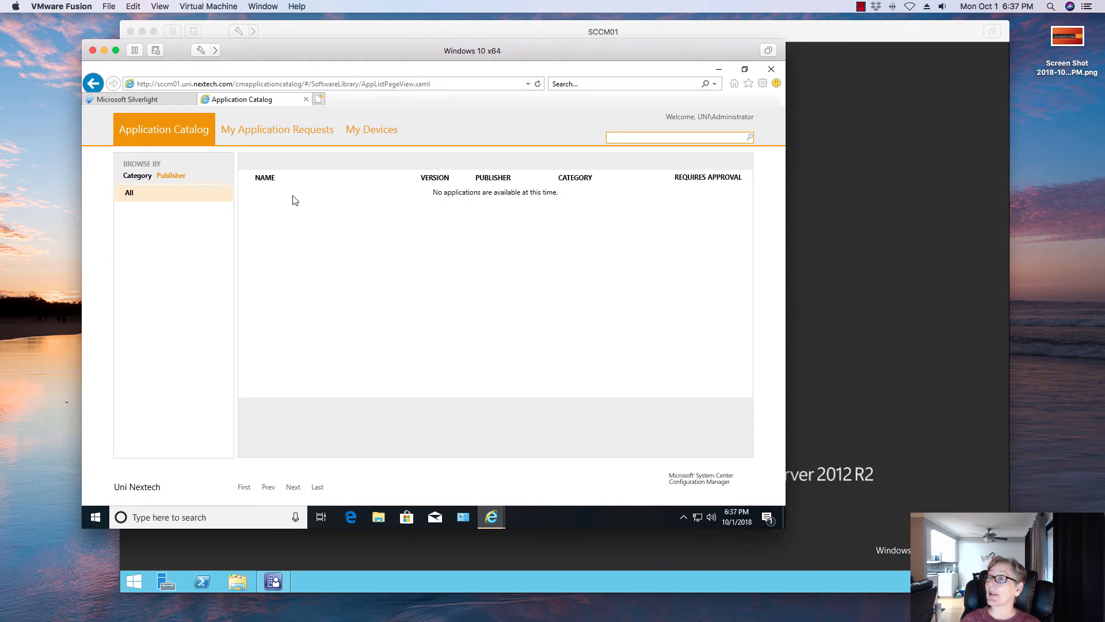
pyautogui.click(292, 137)
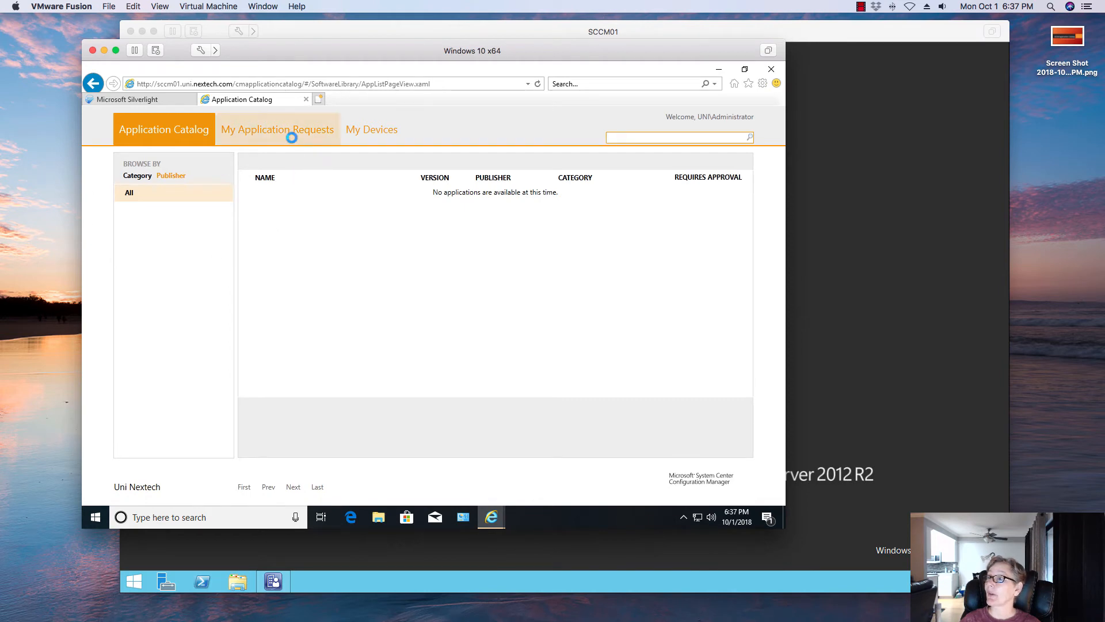
pyautogui.click(162, 131)
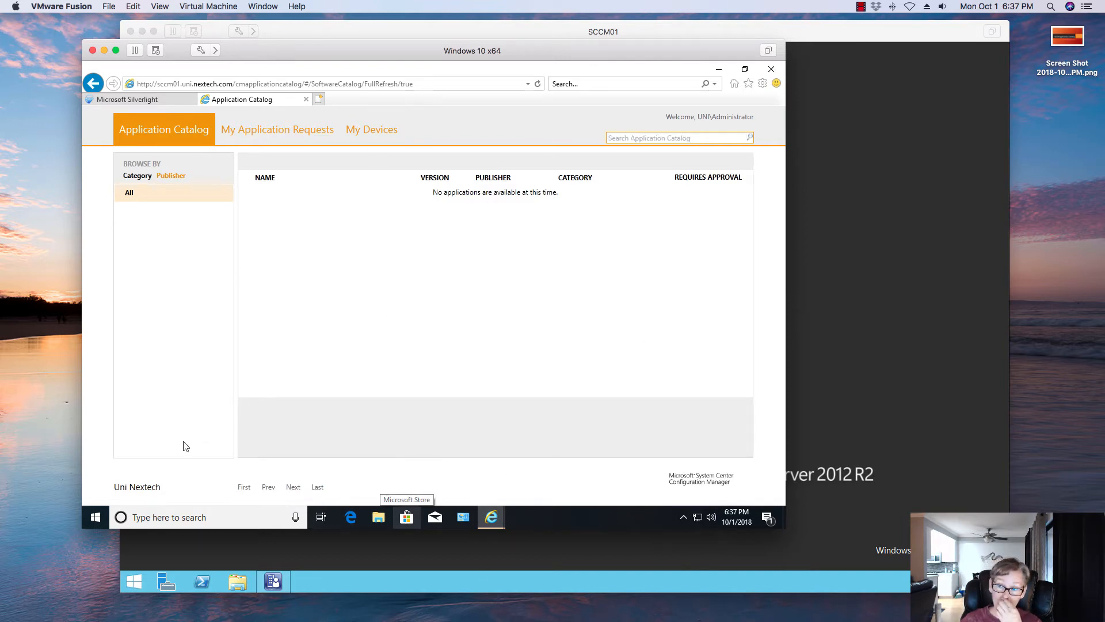
pyautogui.click(320, 136)
pyautogui.click(379, 126)
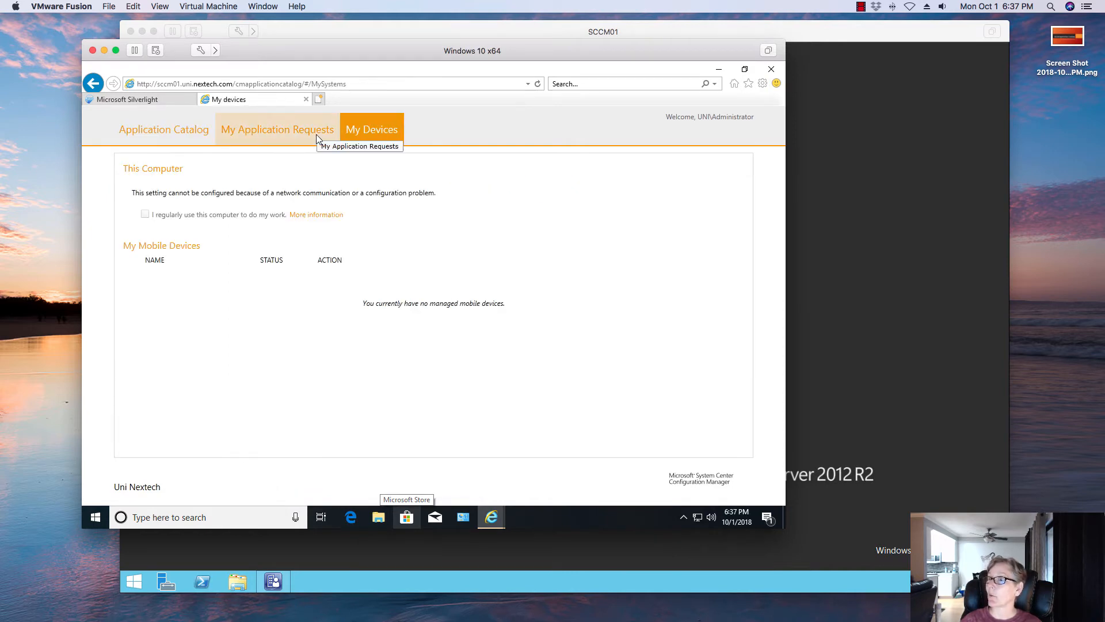
pyautogui.click(295, 129)
pyautogui.click(193, 140)
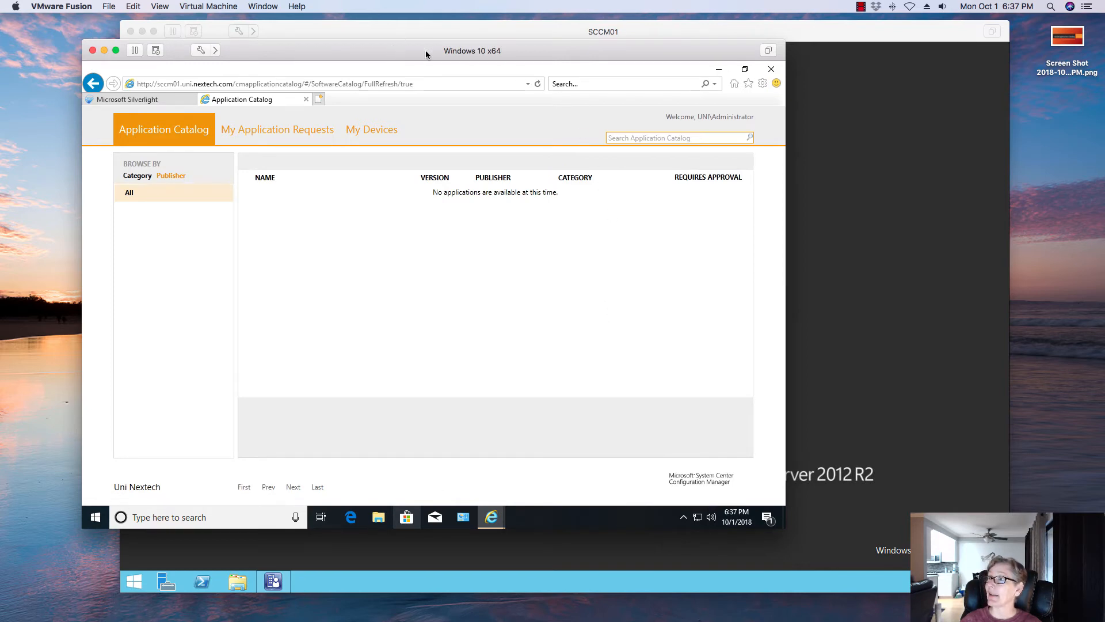
# - Return to the Configuration Manager console and open the Desktop applications folder in the Software Library
pyautogui.moveTo(426, 50); pyautogui.dragTo(483, 55)
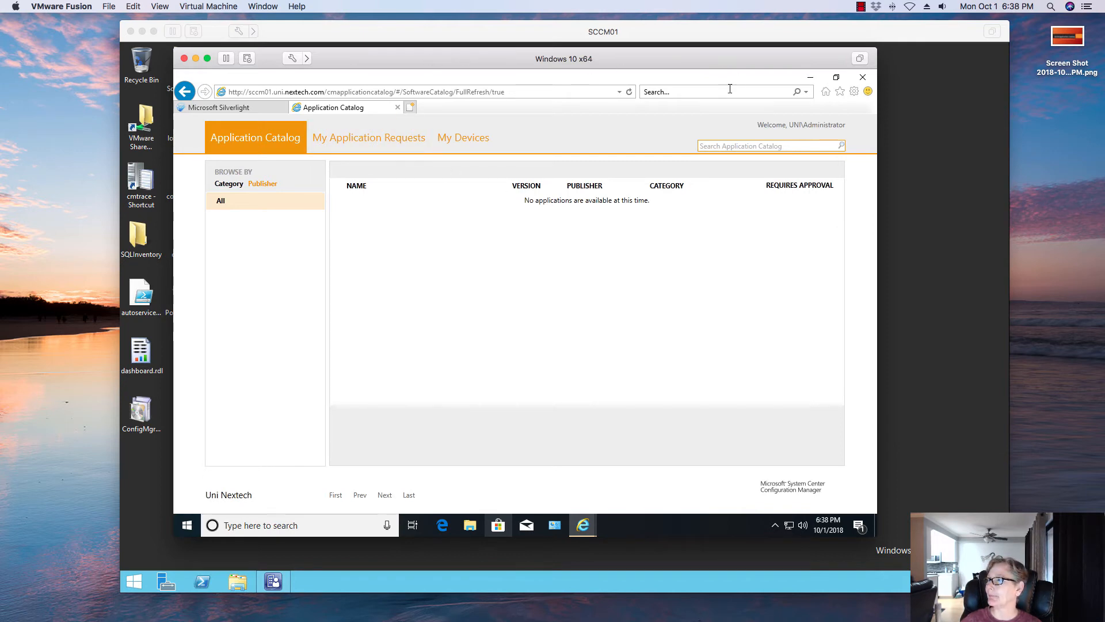
pyautogui.click(282, 579)
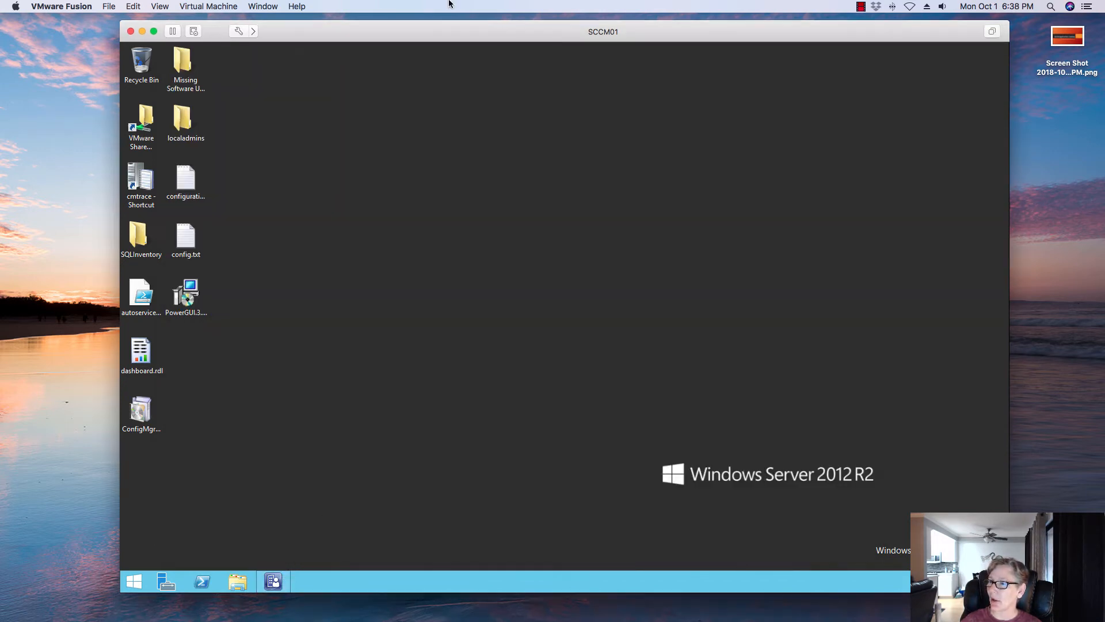
pyautogui.click(269, 584)
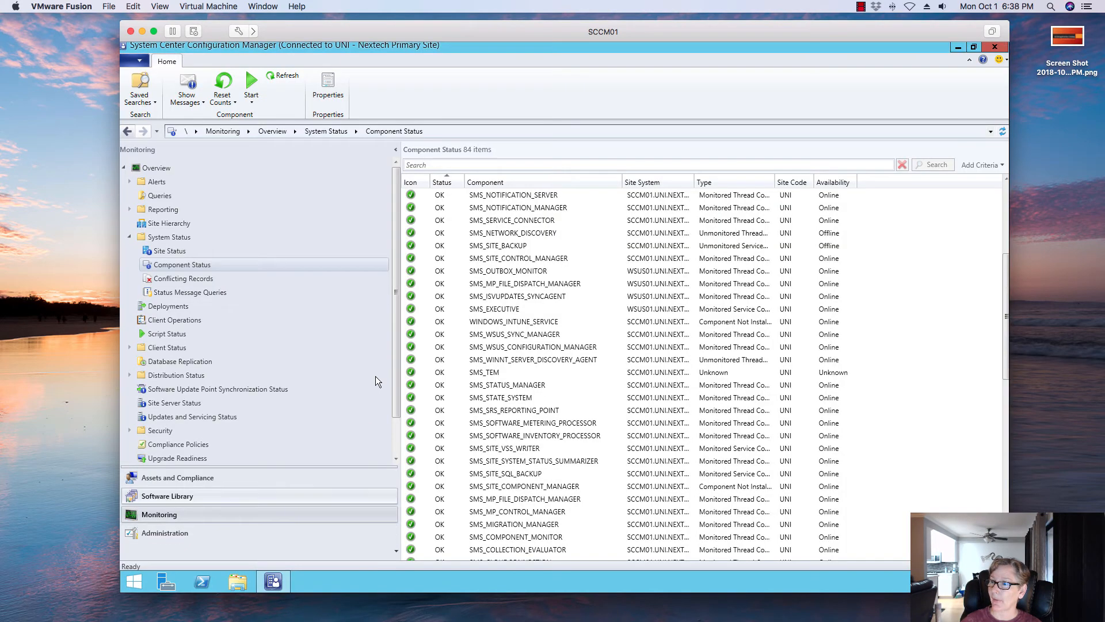
pyautogui.click(254, 496)
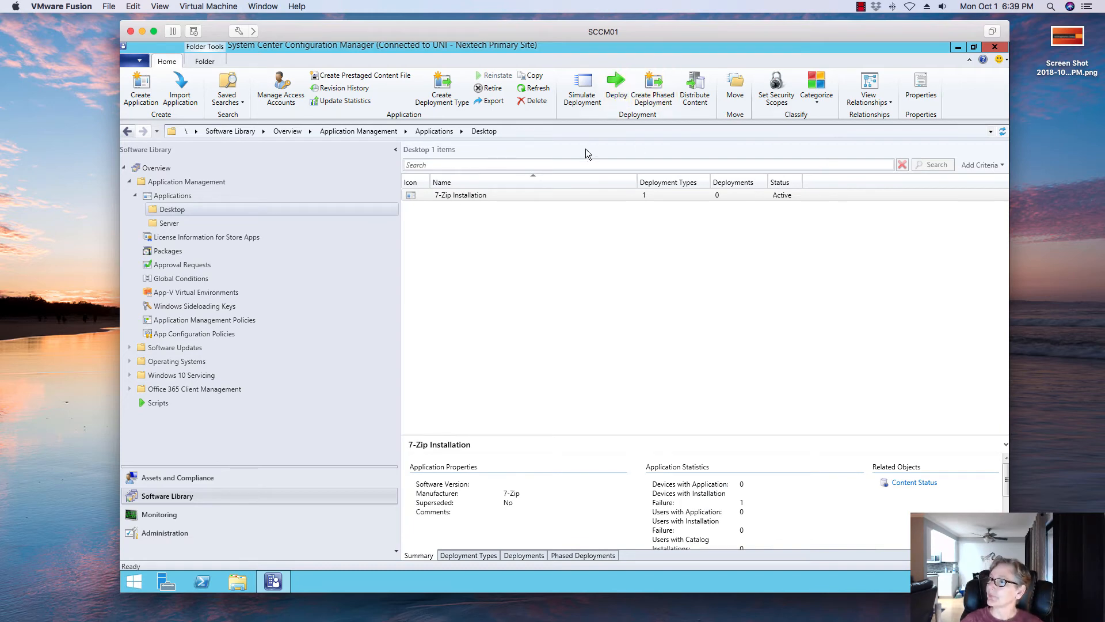
pyautogui.click(616, 87)
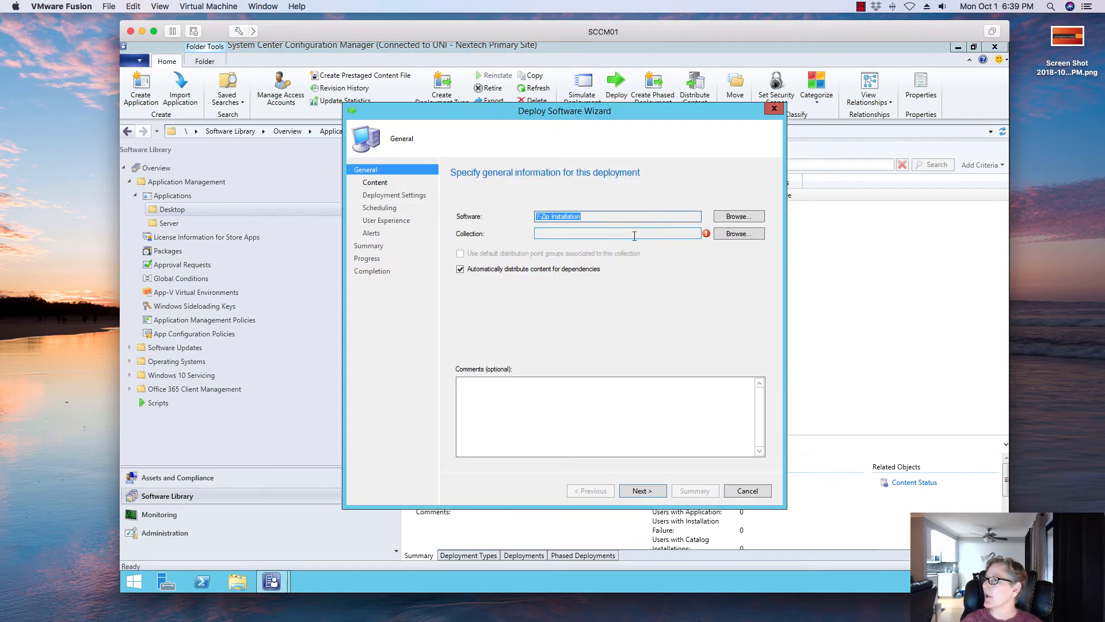
pyautogui.click(748, 495)
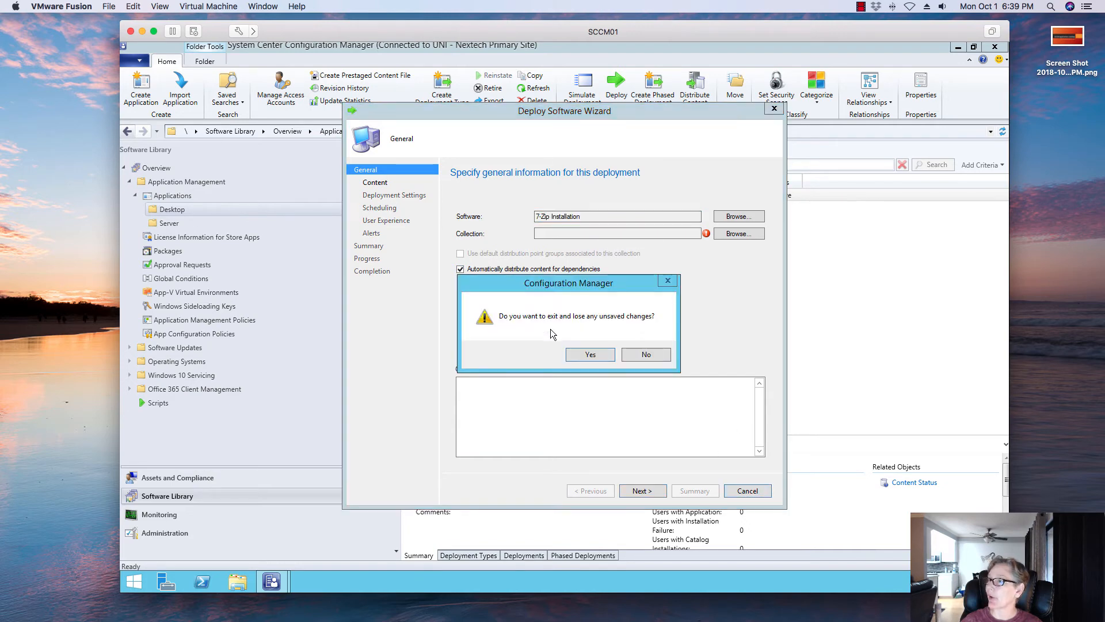
pyautogui.click(584, 362)
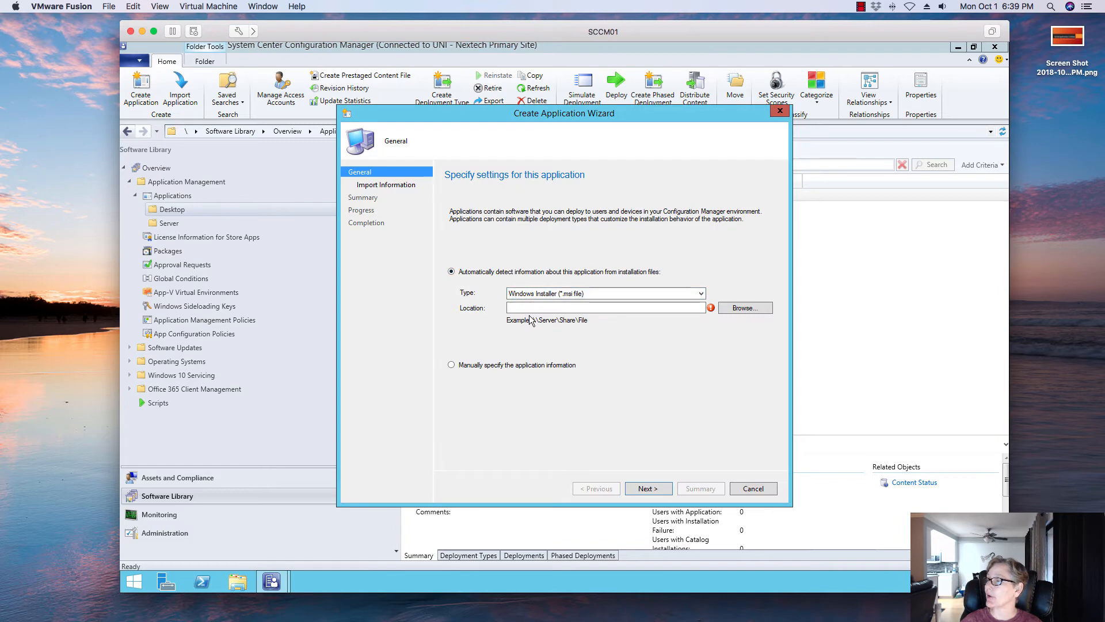
# - Create an application from googlechromestandaloneenterprise64.msi in the \\sccm01\packages Google Chrome 64-bit folder and import its information
pyautogui.click(531, 307)
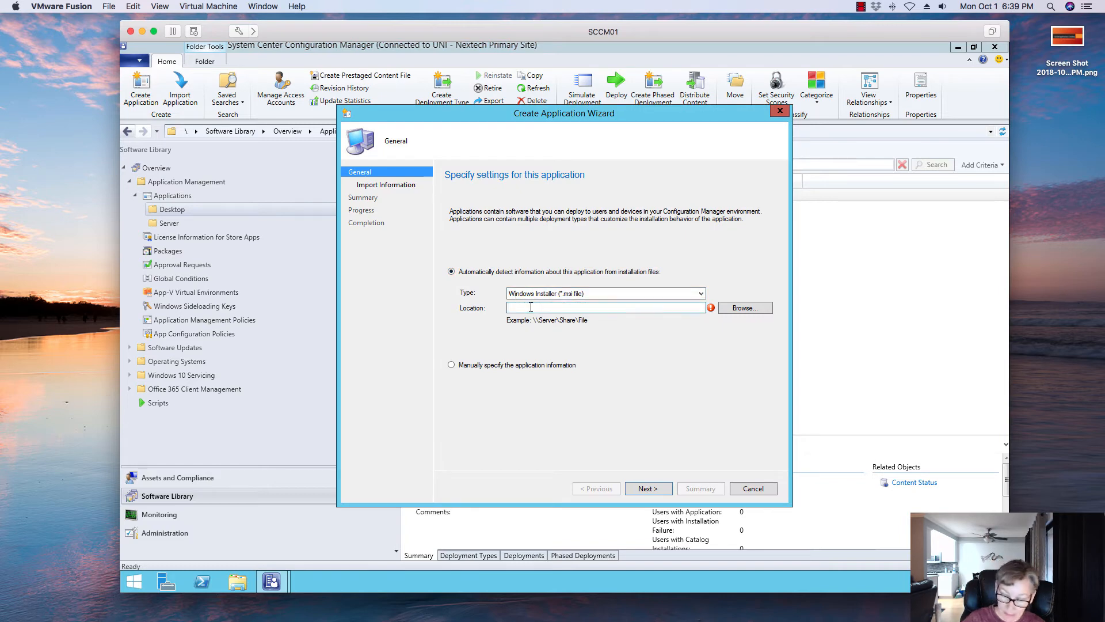
pyautogui.write('\\\\sccm01\\packages')
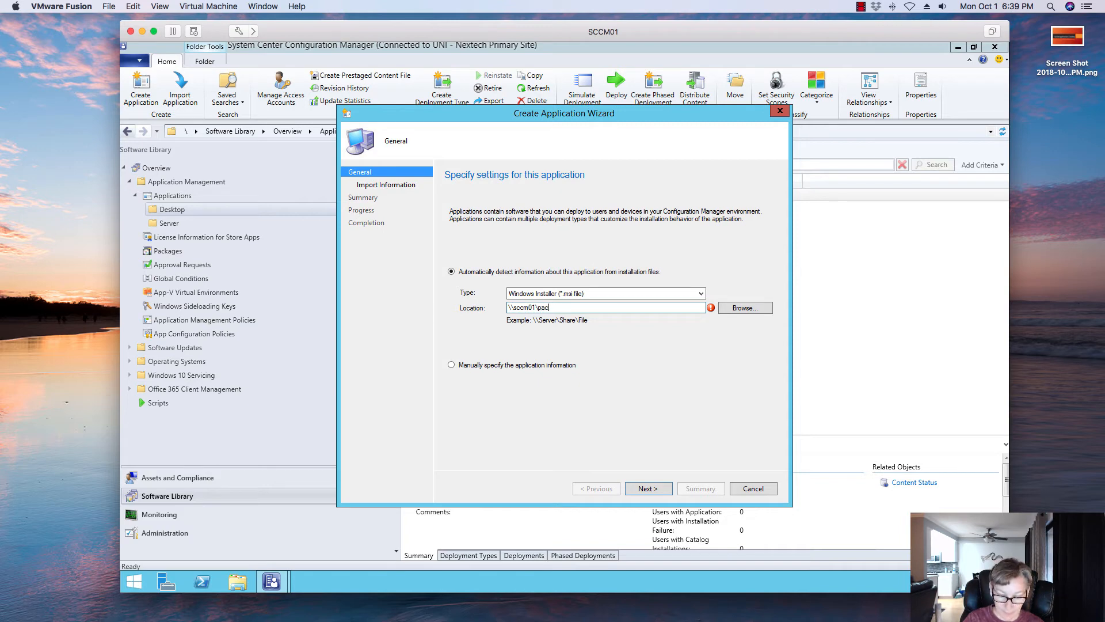
pyautogui.click(744, 308)
pyautogui.click(531, 204)
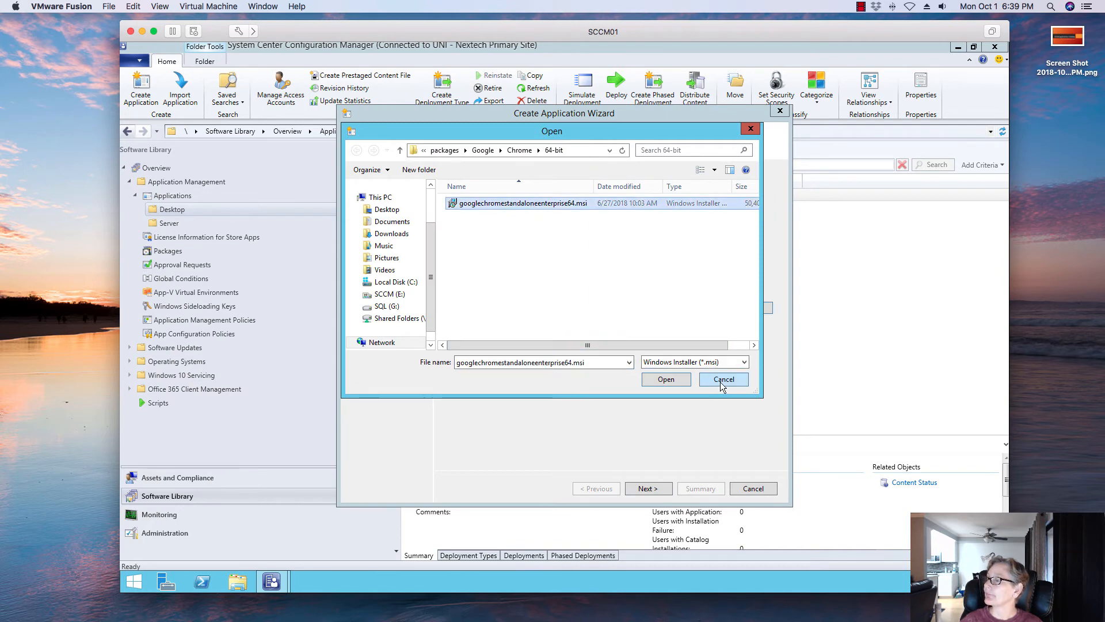
pyautogui.click(683, 380)
pyautogui.click(648, 488)
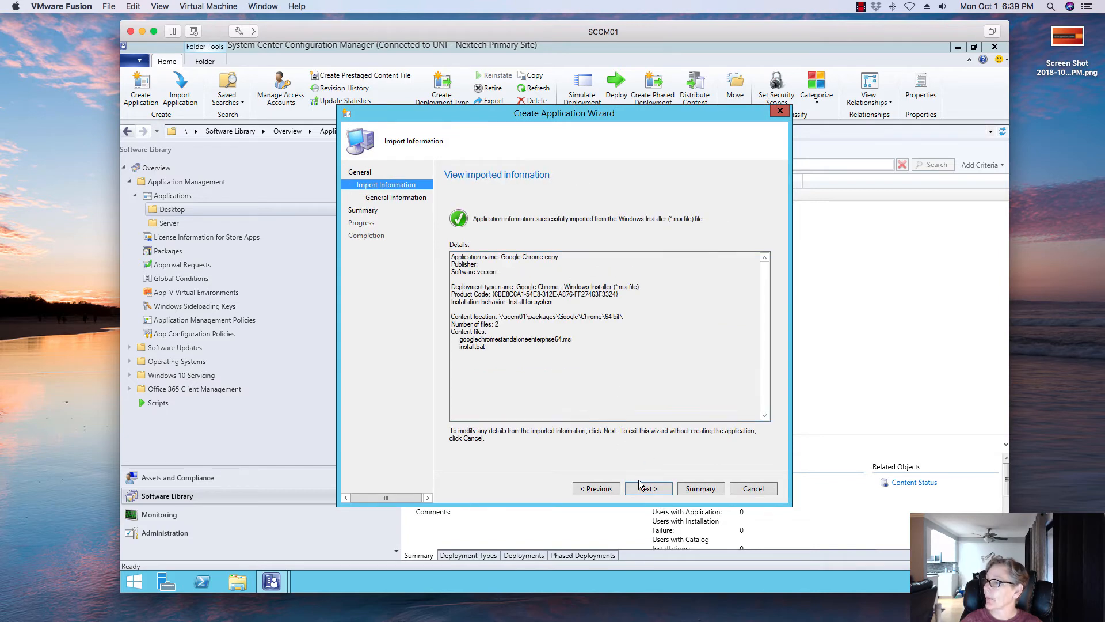
pyautogui.click(645, 488)
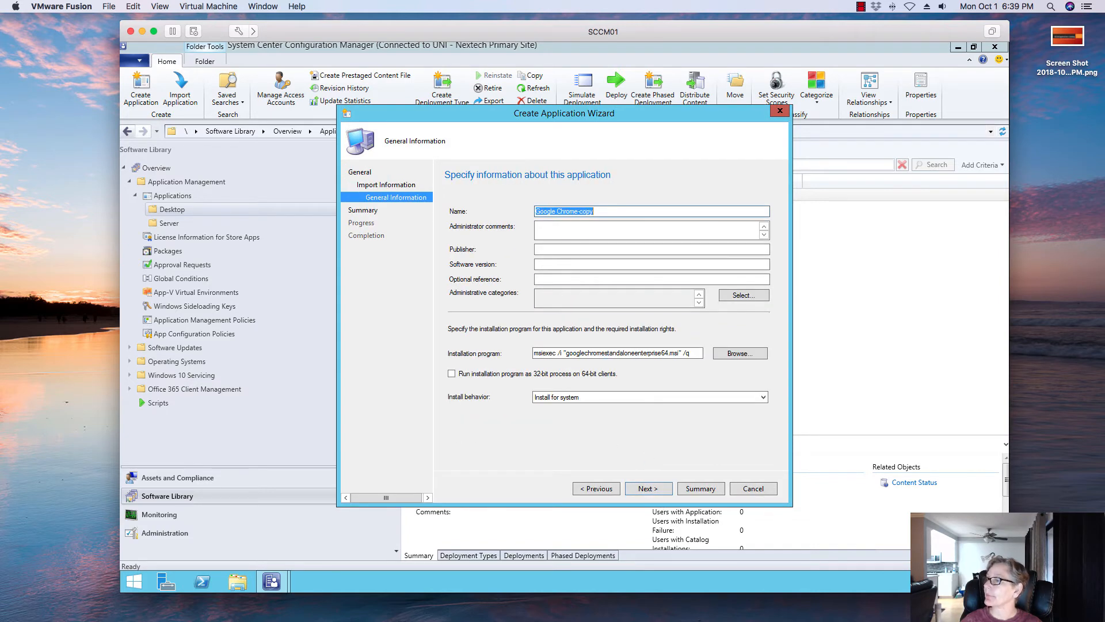
# - Set the application's publisher to Google
pyautogui.click(549, 247)
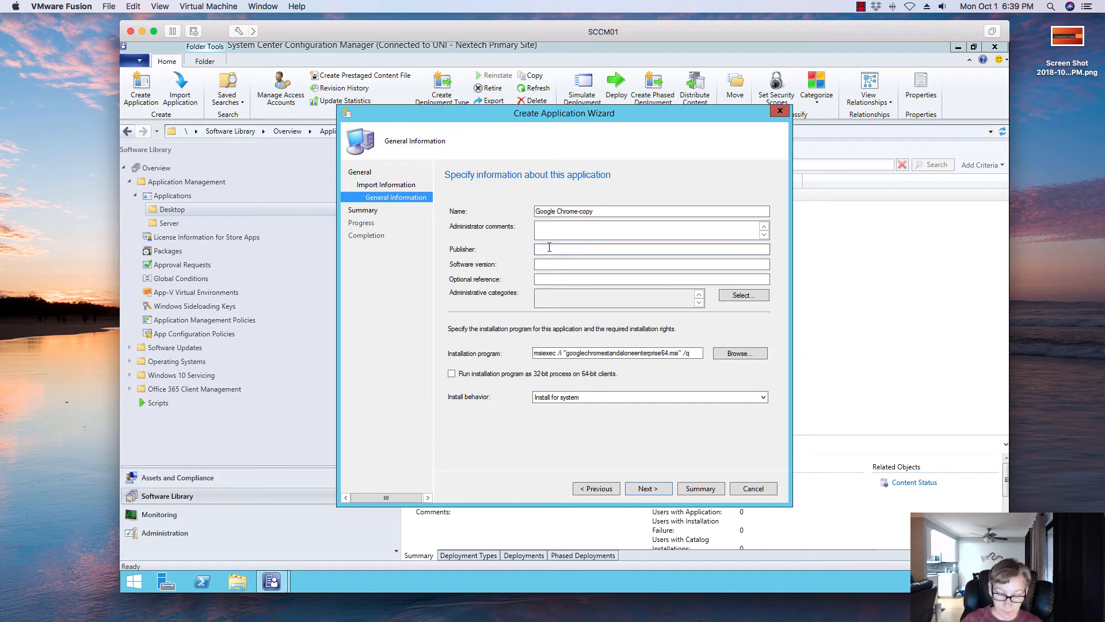
pyautogui.write('Google')
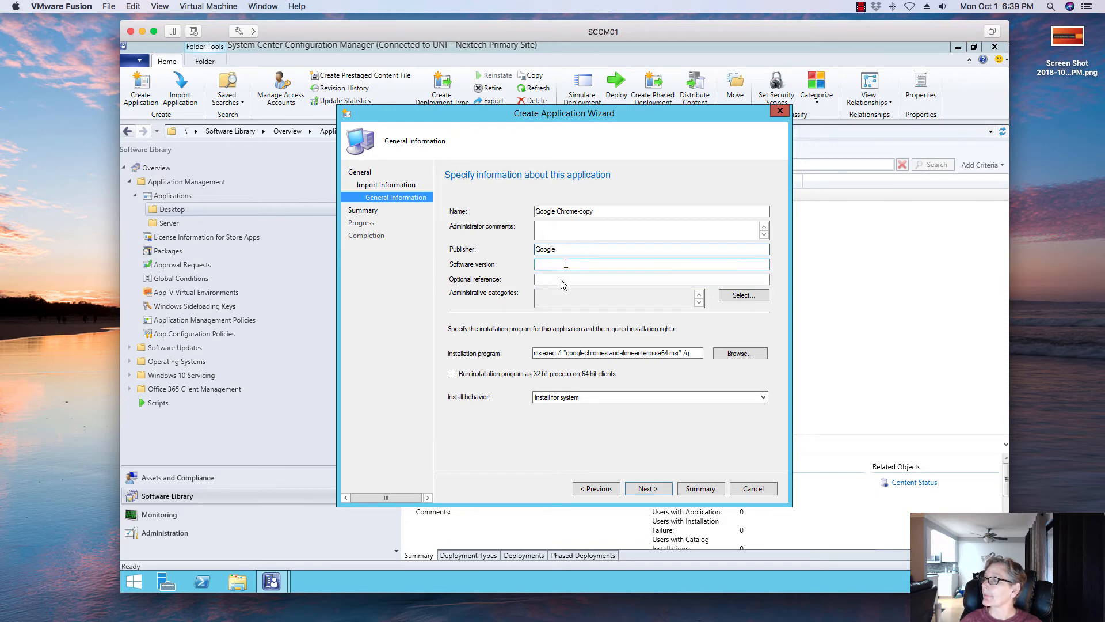
# - Set the install behavior to Install for user and finish the Create Application Wizard
pyautogui.click(610, 398)
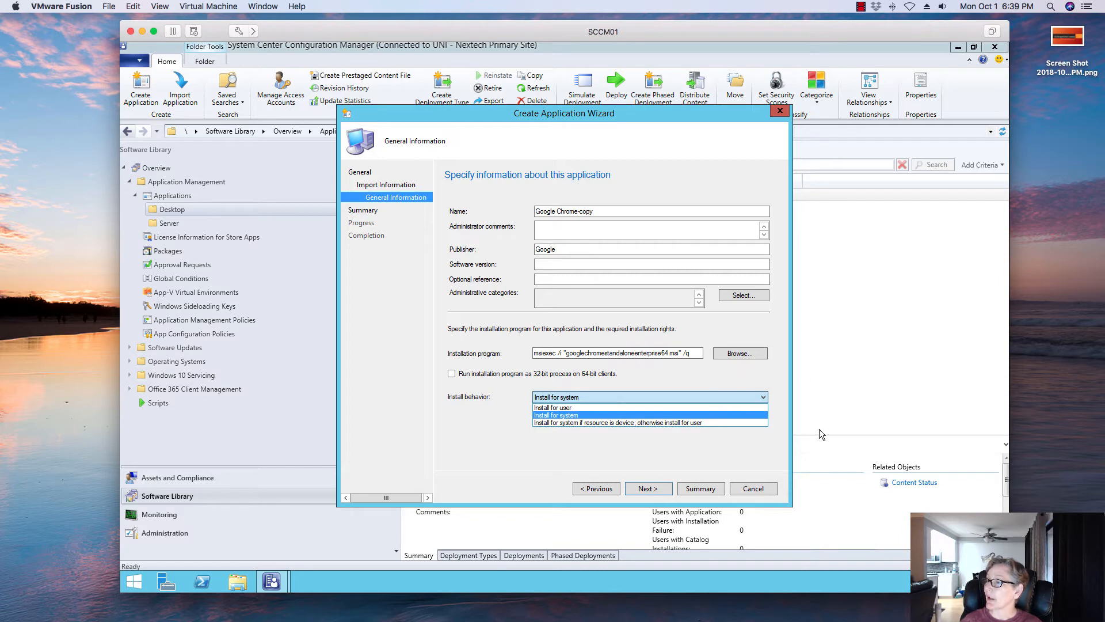
pyautogui.click(585, 398)
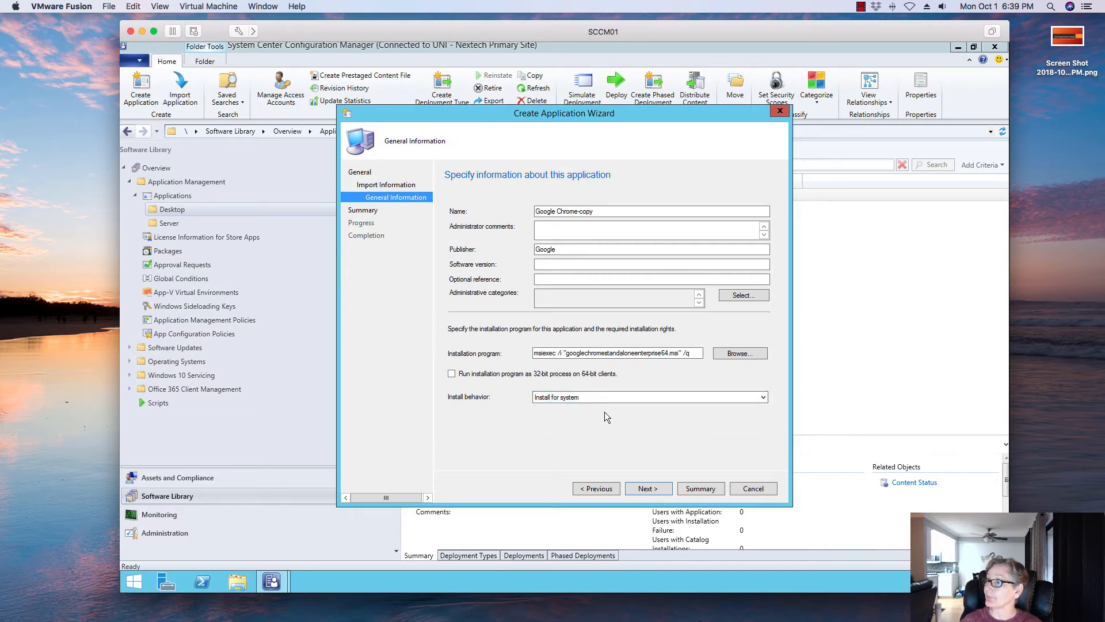
pyautogui.click(596, 396)
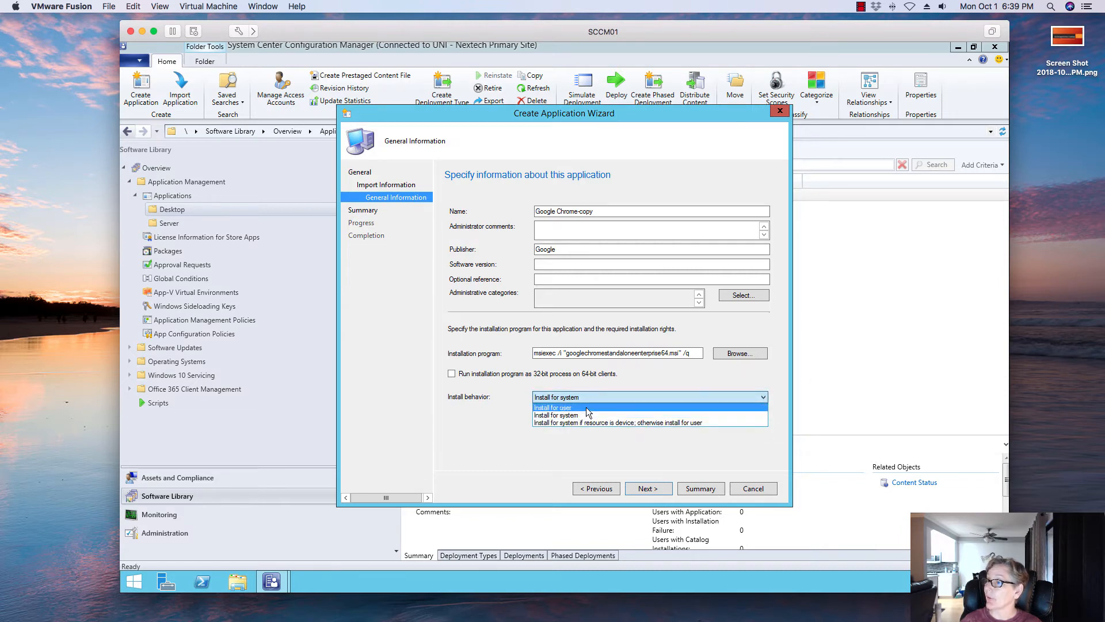
pyautogui.click(590, 412)
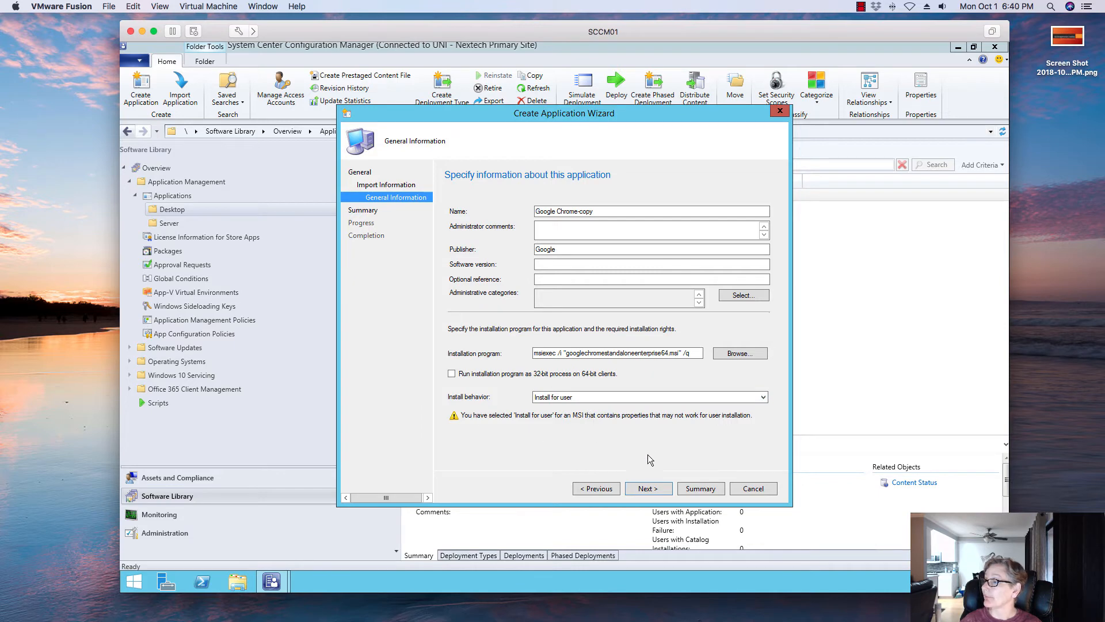
pyautogui.click(647, 489)
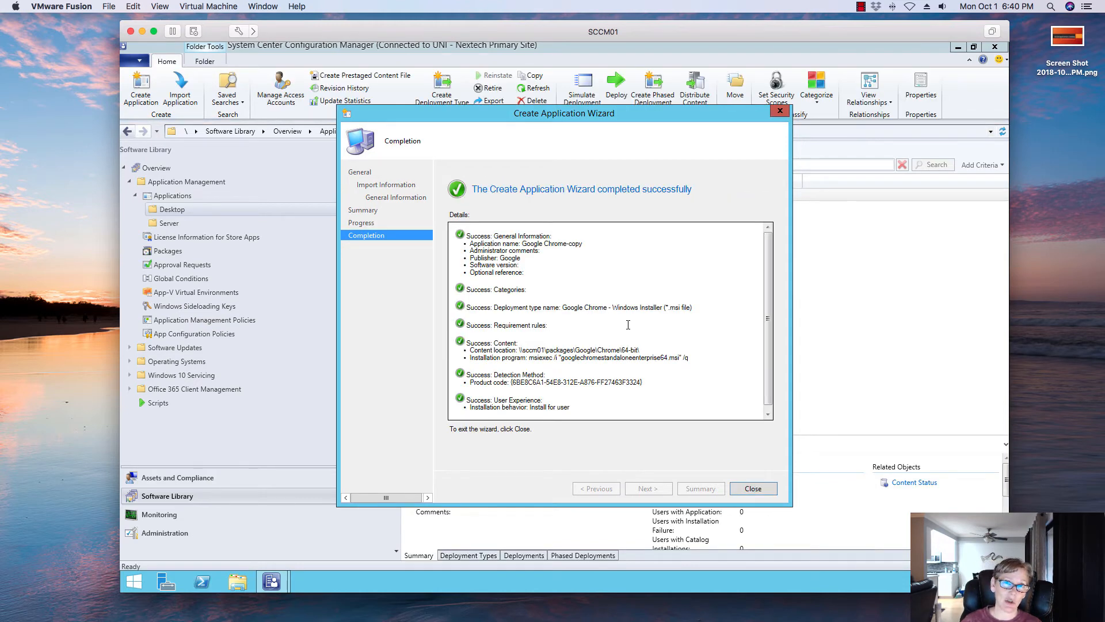
pyautogui.click(752, 488)
# - Open the Google Chrome-copy application's properties and rename it to Google Chrome-User Installation, applying the change
pyautogui.click(461, 209)
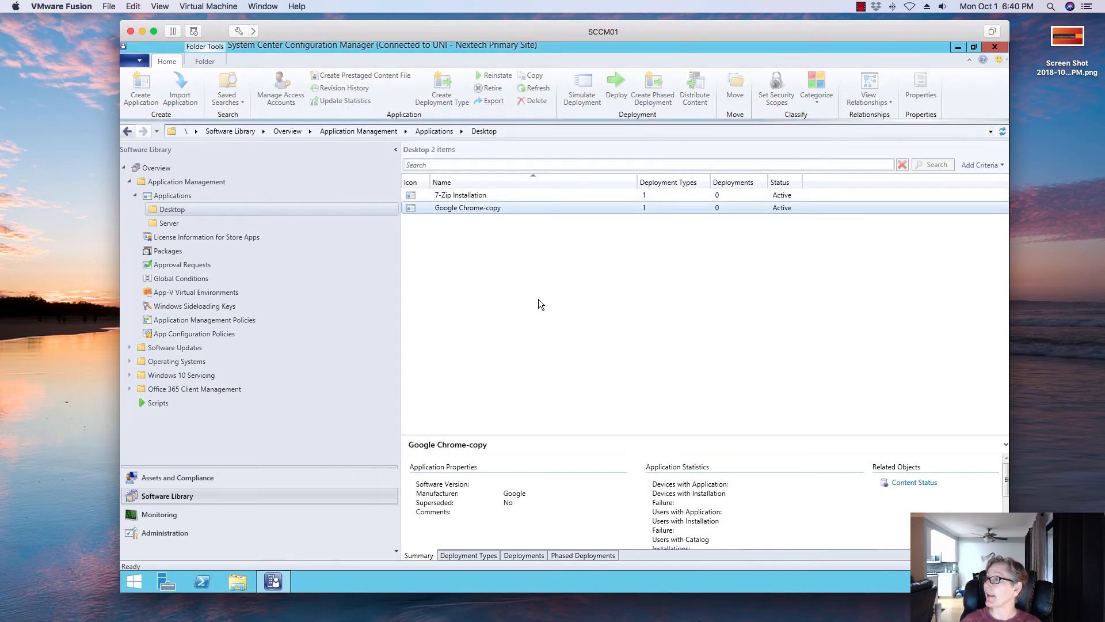
pyautogui.rightClick(459, 209)
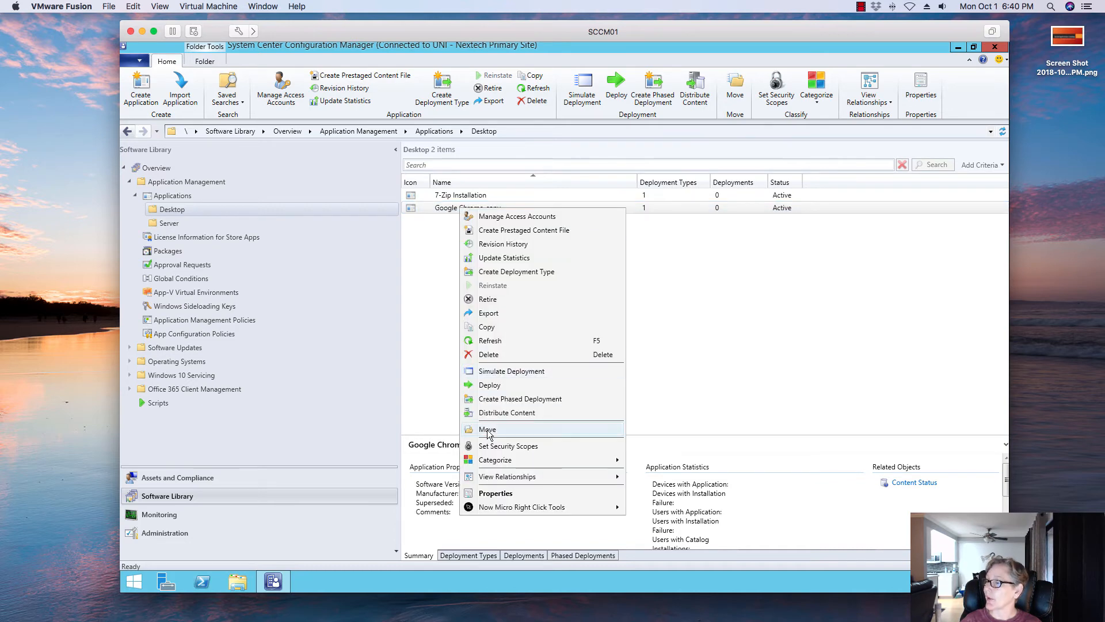
pyautogui.click(494, 494)
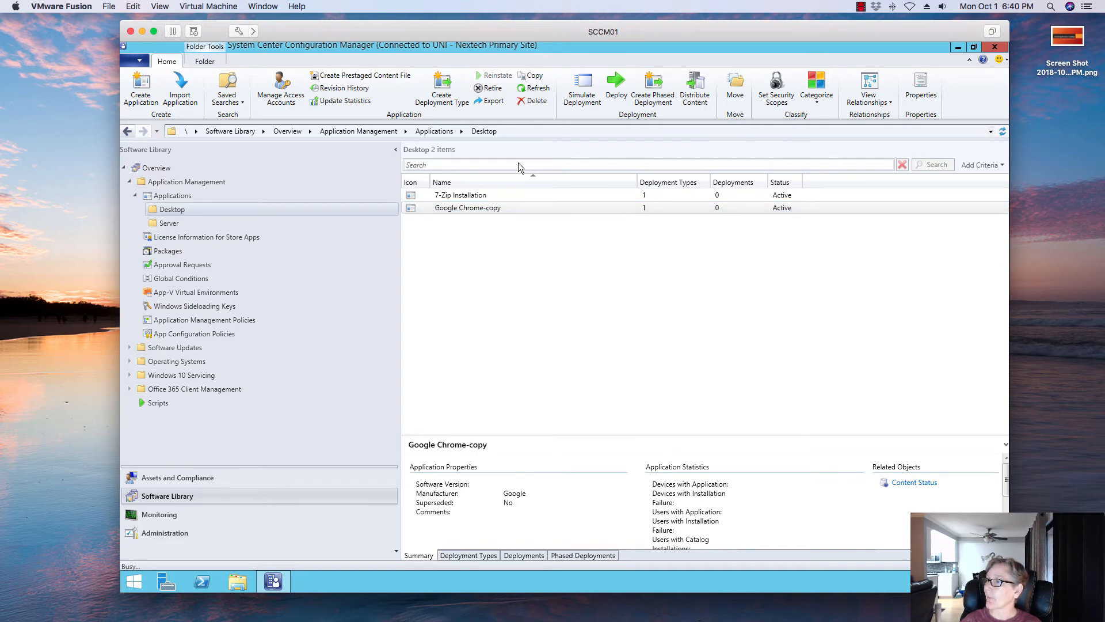
pyautogui.click(531, 203)
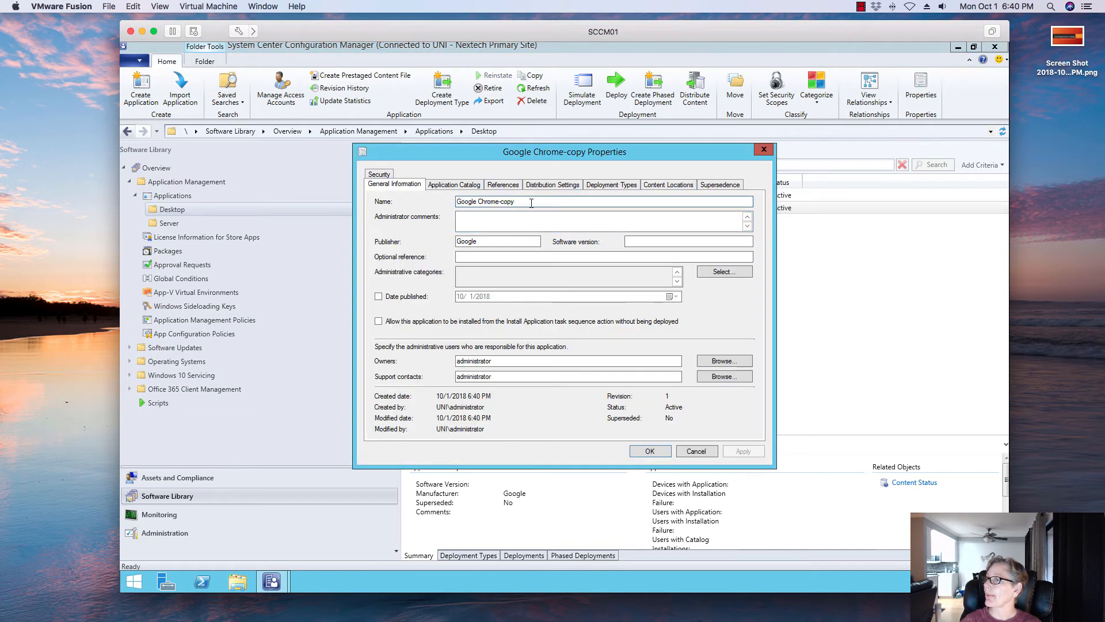
pyautogui.press('BackSpace')
pyautogui.press('BackSpace')
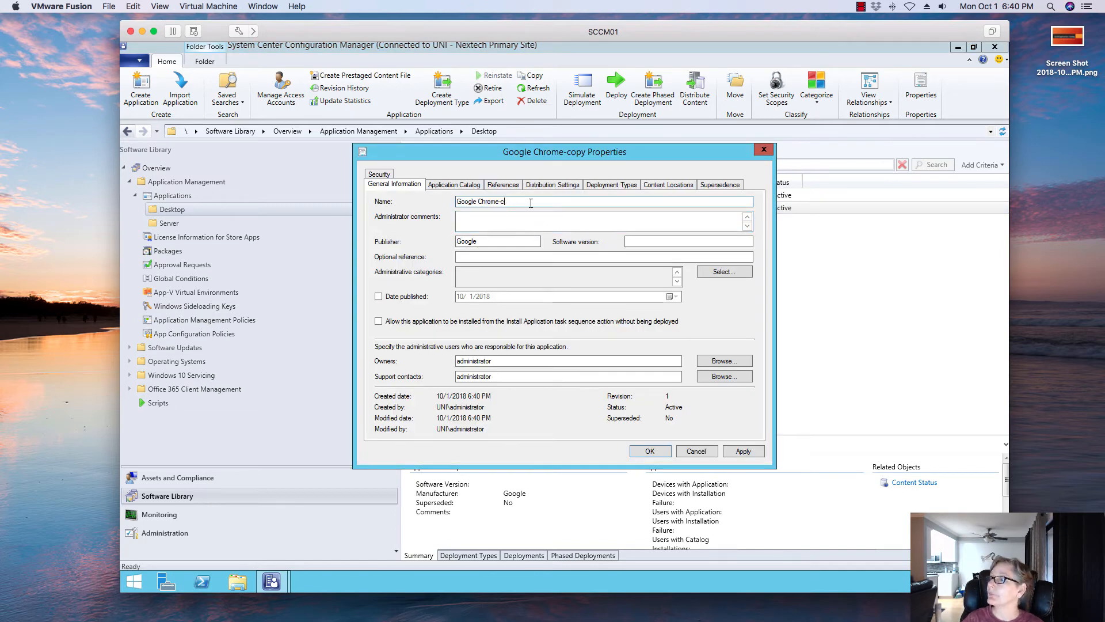
pyautogui.press('BackSpace')
pyautogui.write('Use')
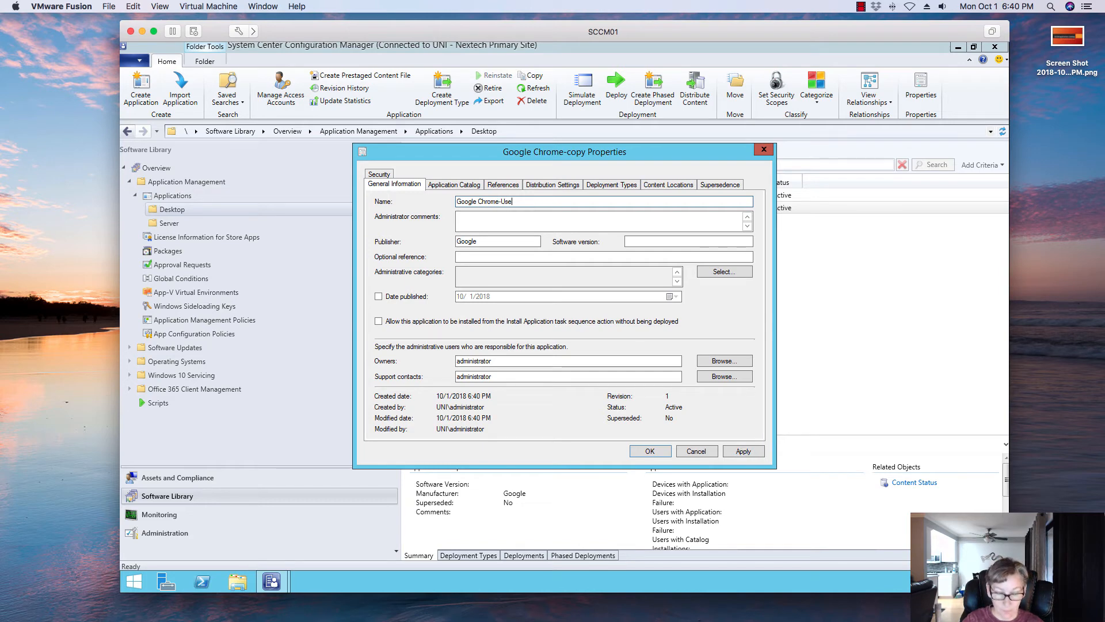
pyautogui.write('r I')
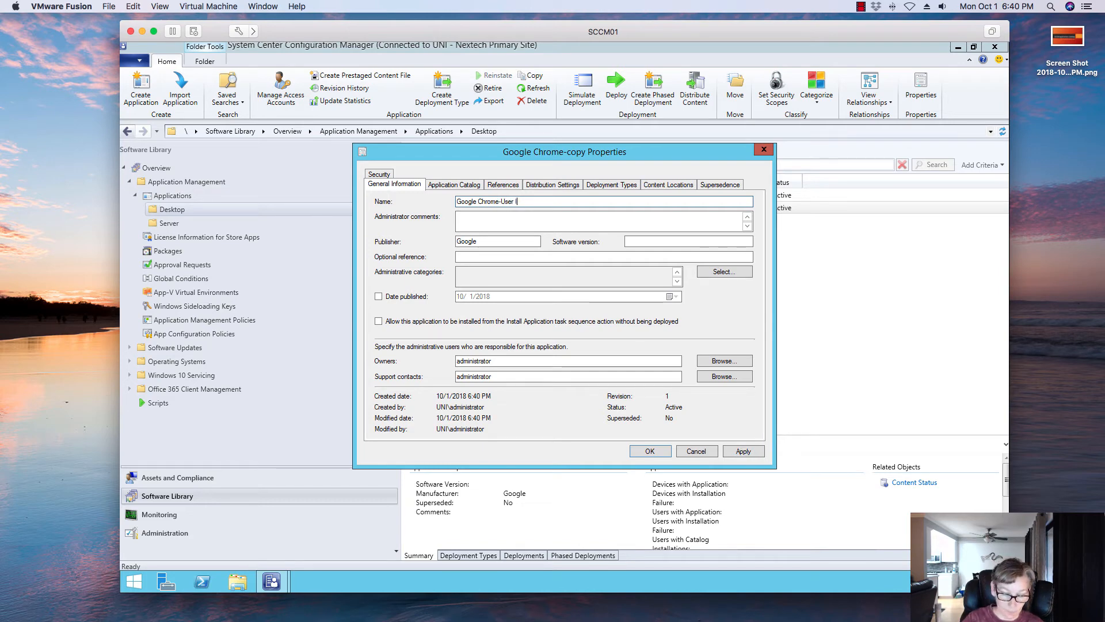
pyautogui.write('nstallation')
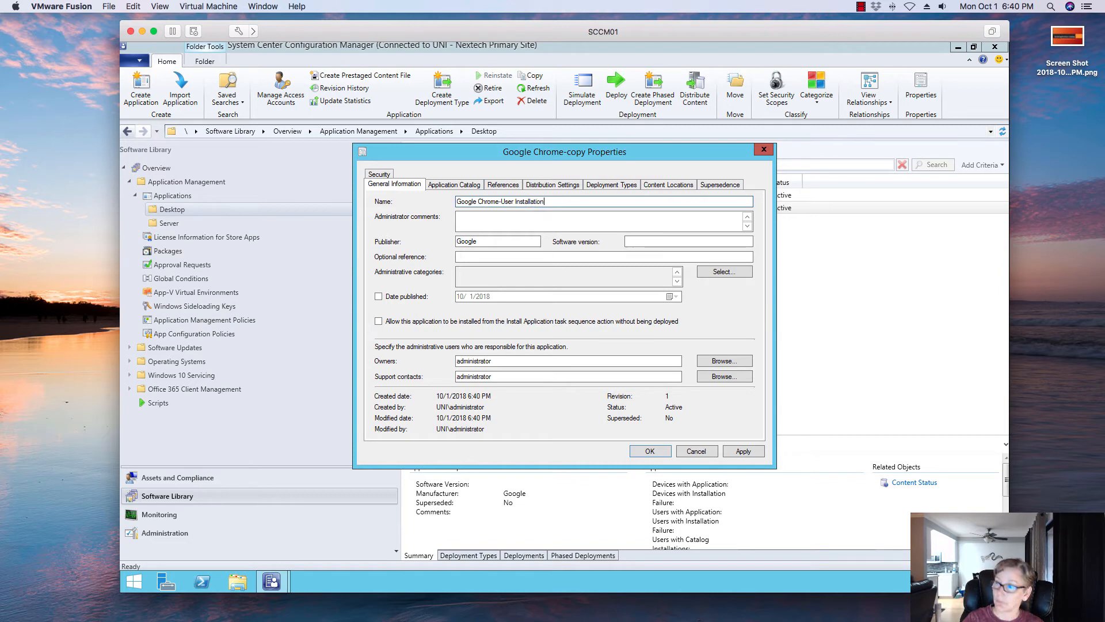
pyautogui.click(517, 259)
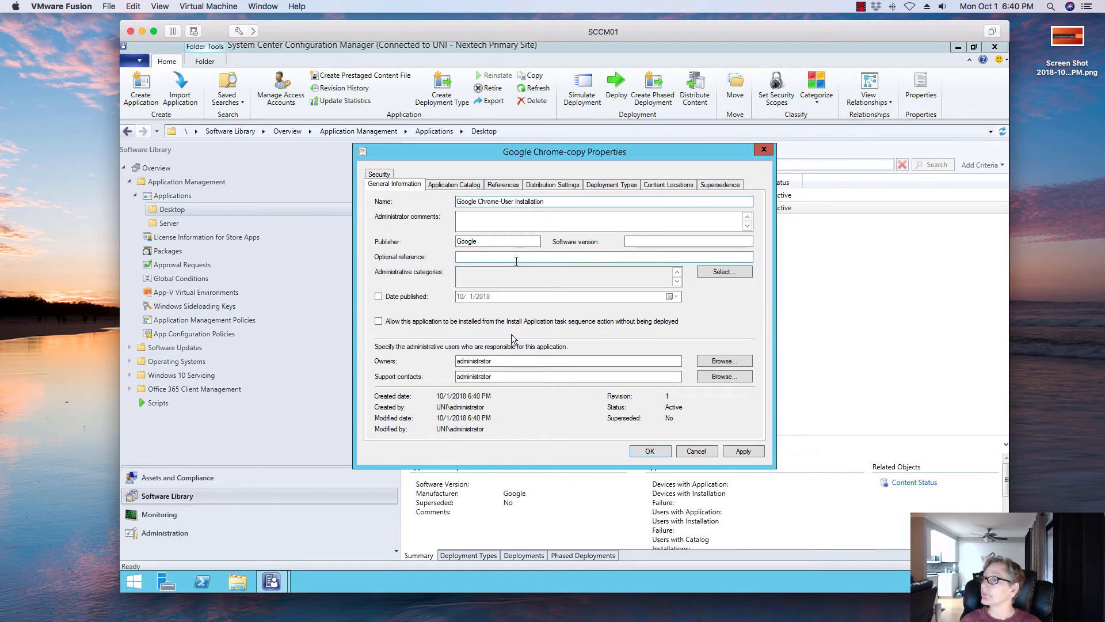
pyautogui.click(741, 451)
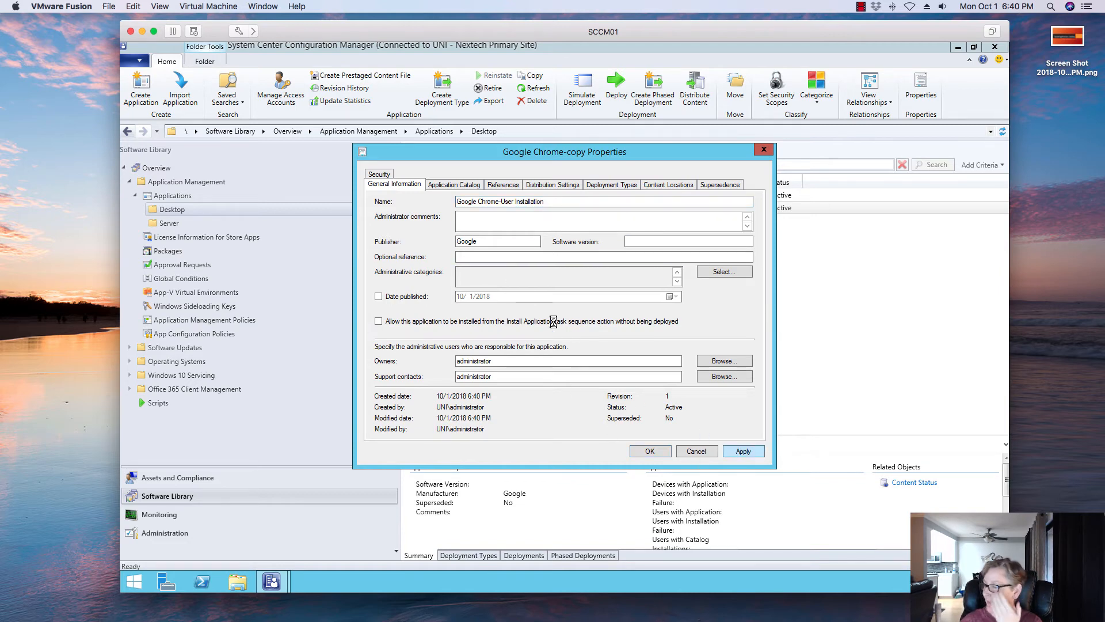
# - Review the application's Application Catalog, References, Distribution Settings, Deployment Types, Content Locations and Supersedence tabs, then close the properties
pyautogui.click(469, 187)
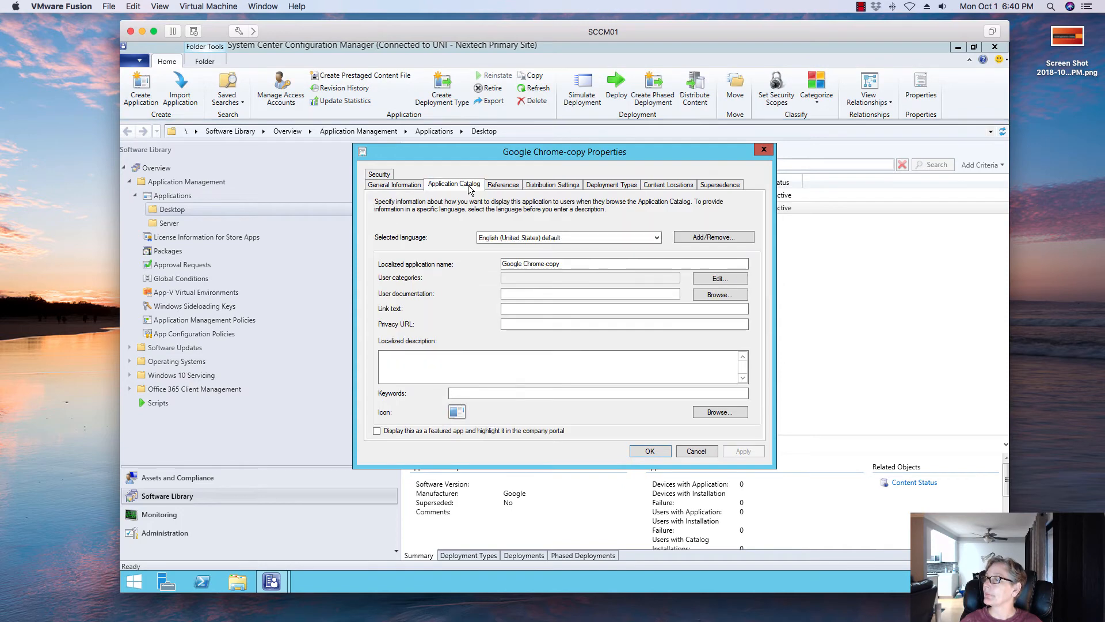
pyautogui.click(499, 186)
pyautogui.click(548, 185)
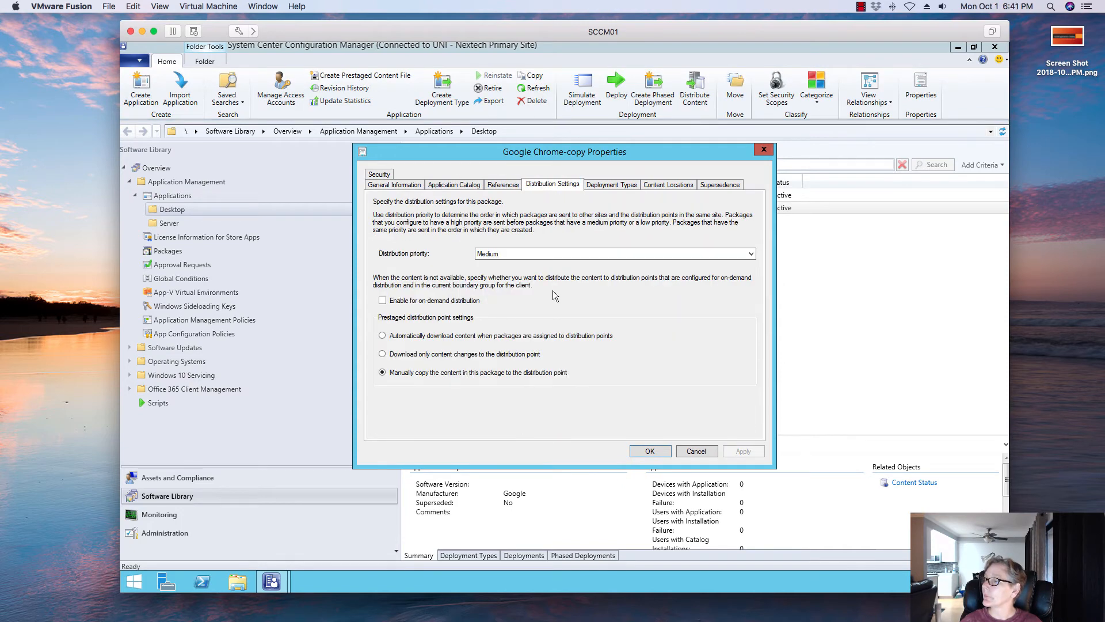
pyautogui.click(599, 186)
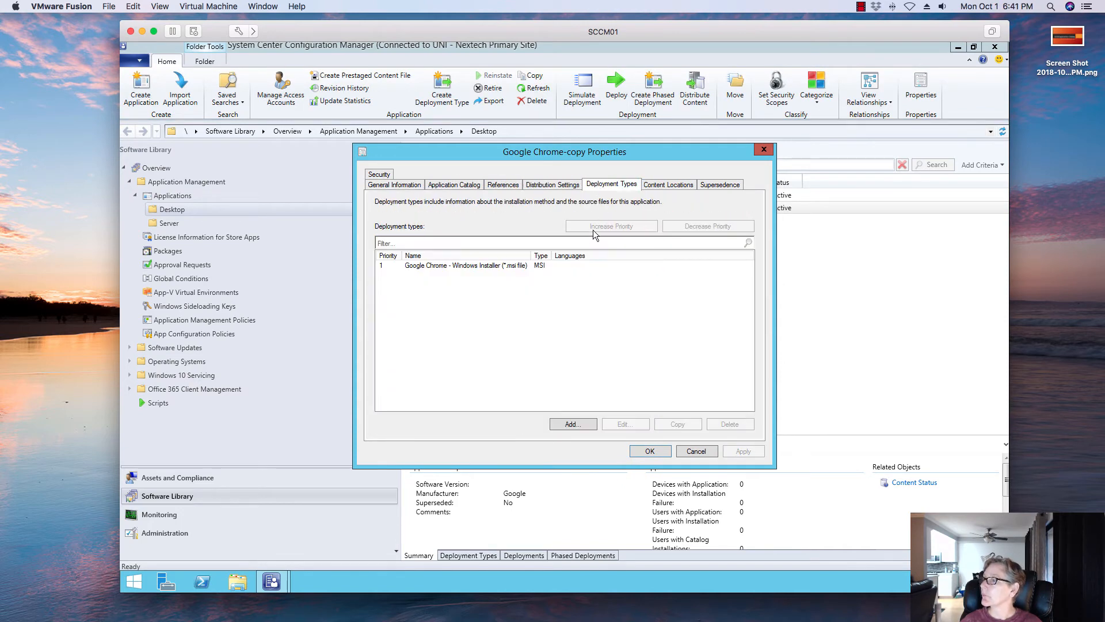
pyautogui.click(554, 265)
pyautogui.click(685, 186)
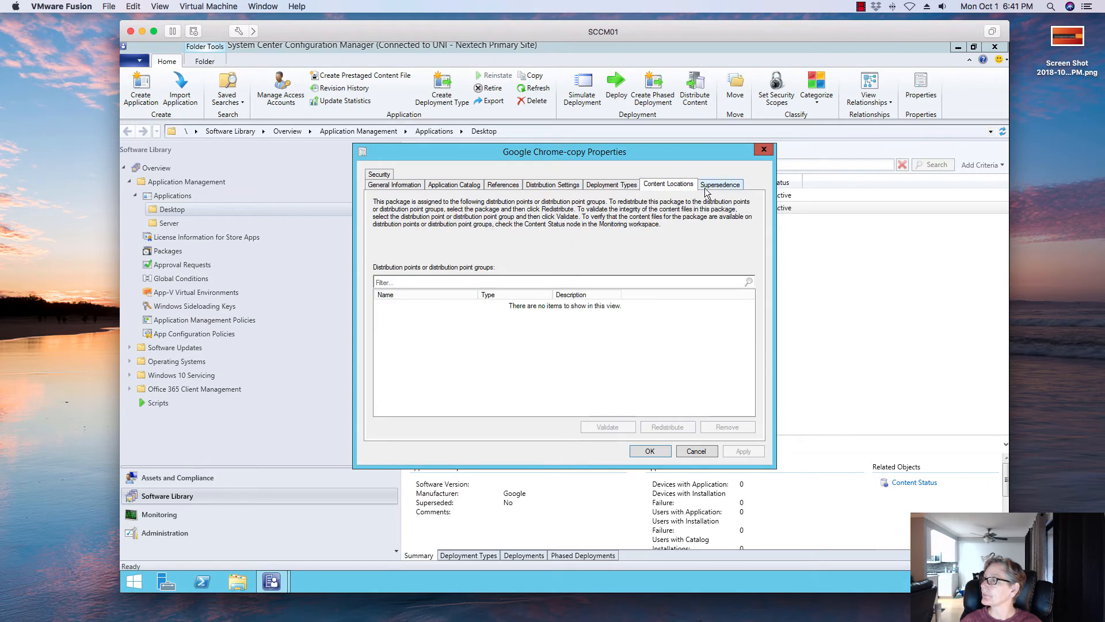
pyautogui.click(715, 186)
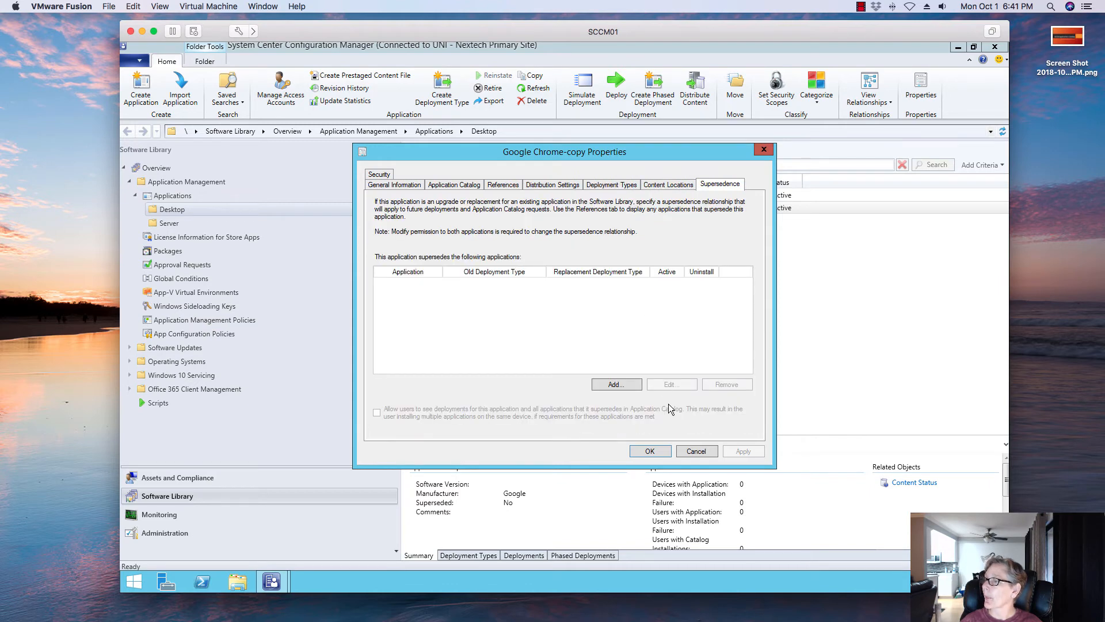
pyautogui.click(662, 453)
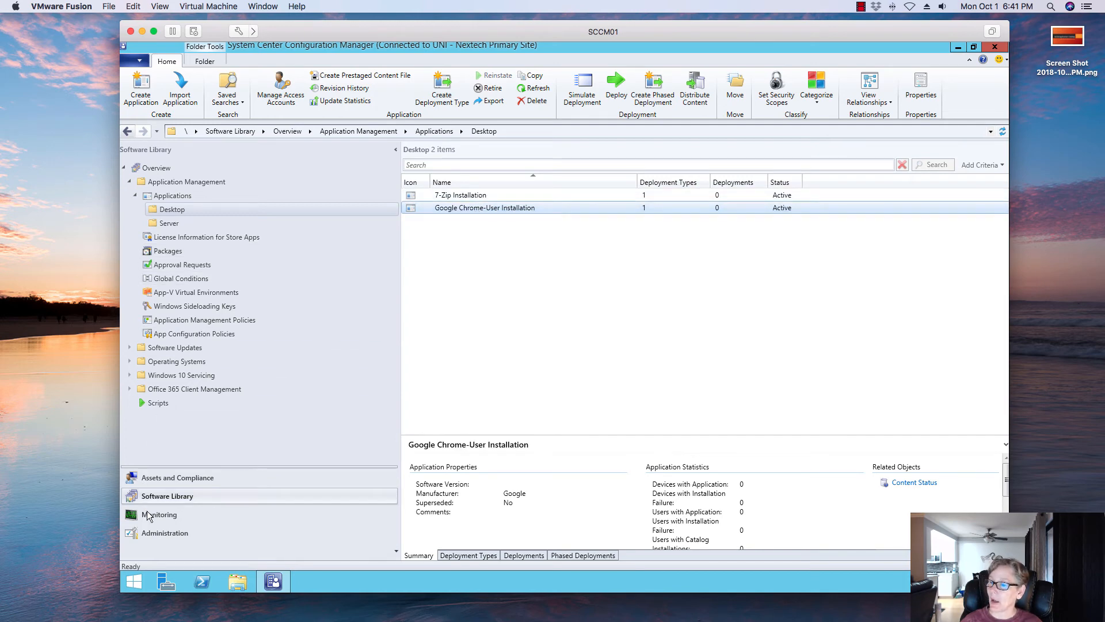
# - Look through the users listed in Assets and Compliance before returning to the Software Library
pyautogui.click(159, 478)
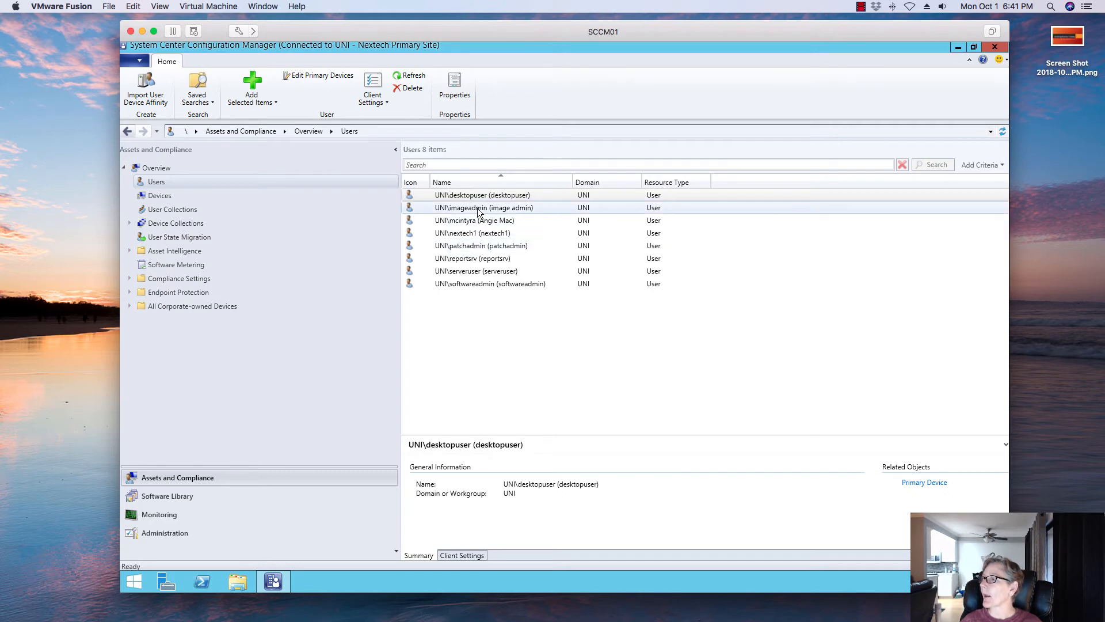
pyautogui.click(551, 206)
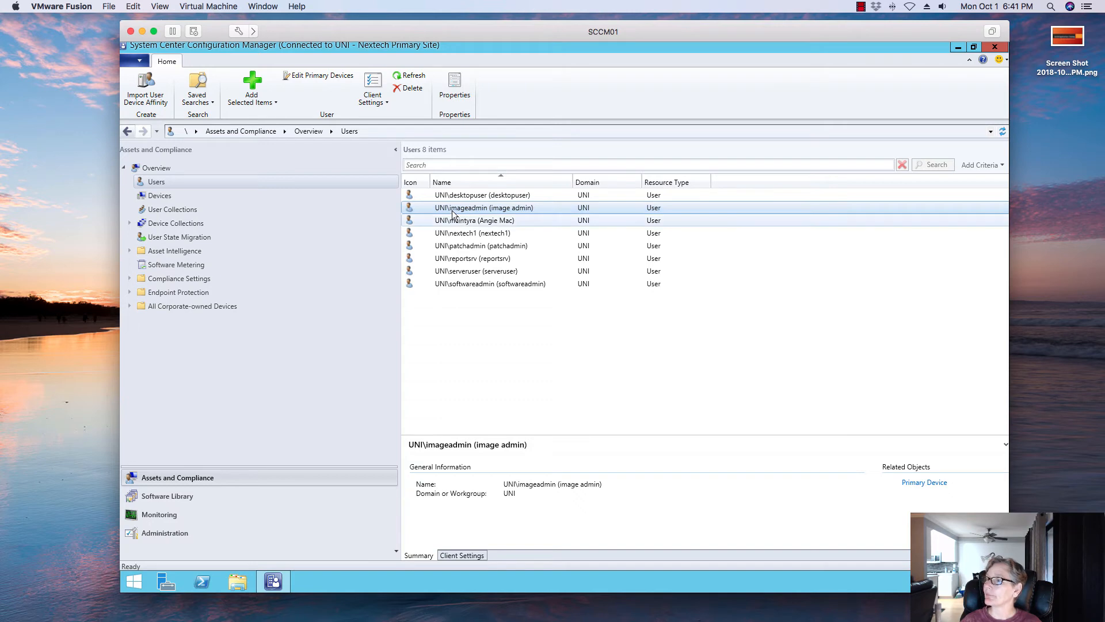
pyautogui.click(181, 495)
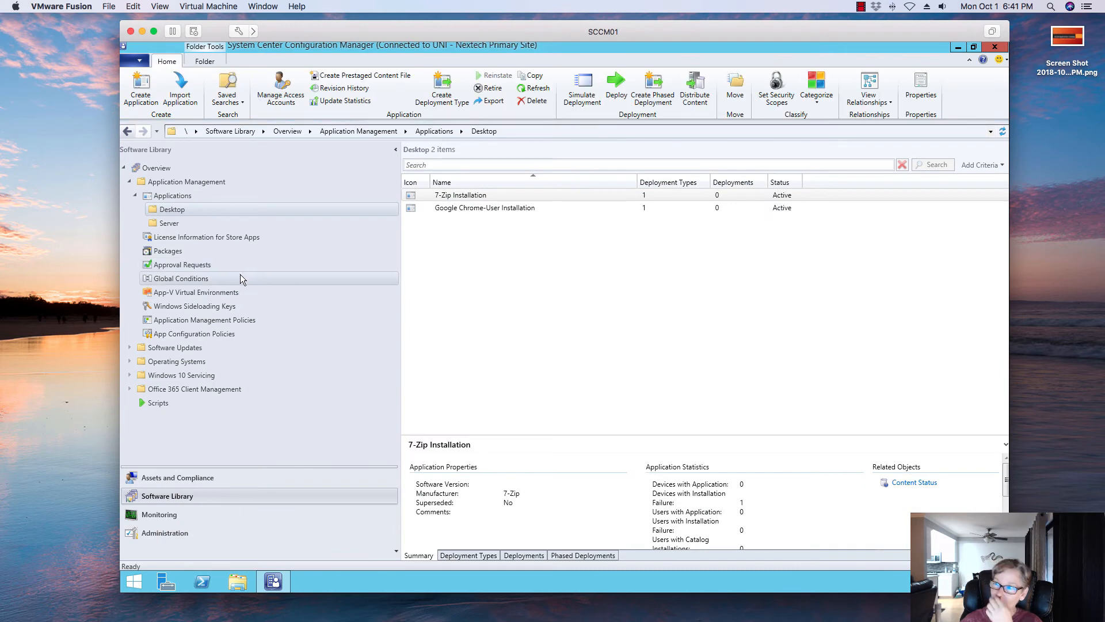
# - Distribute the Google Chrome-User Installation content to the SCCM01.UNI.NEXTECH.COM distribution point
pyautogui.click(489, 208)
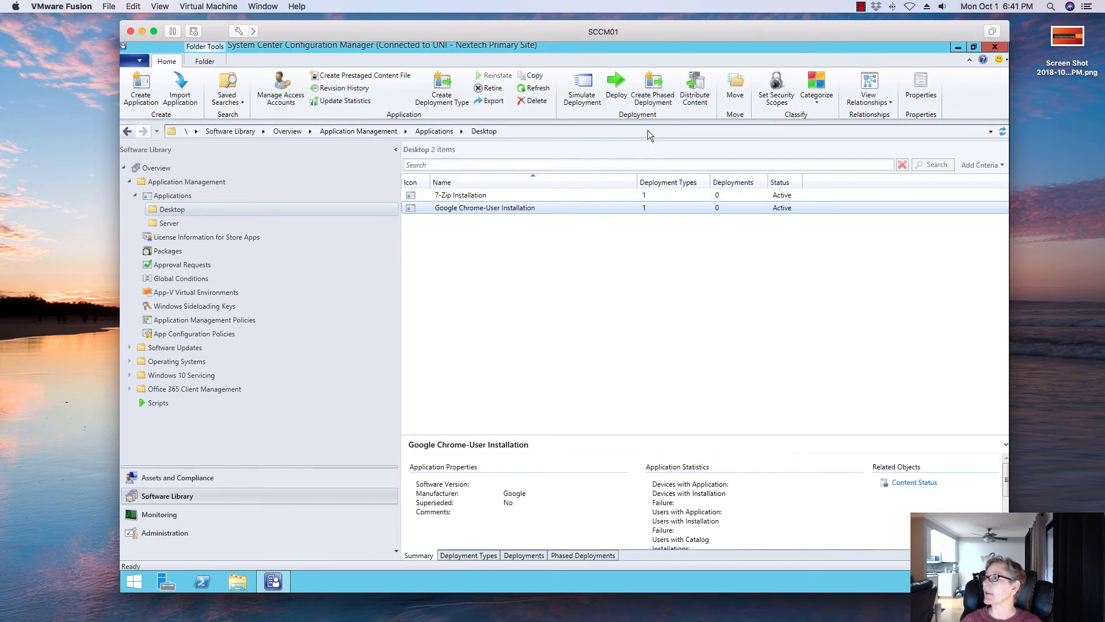
pyautogui.click(695, 92)
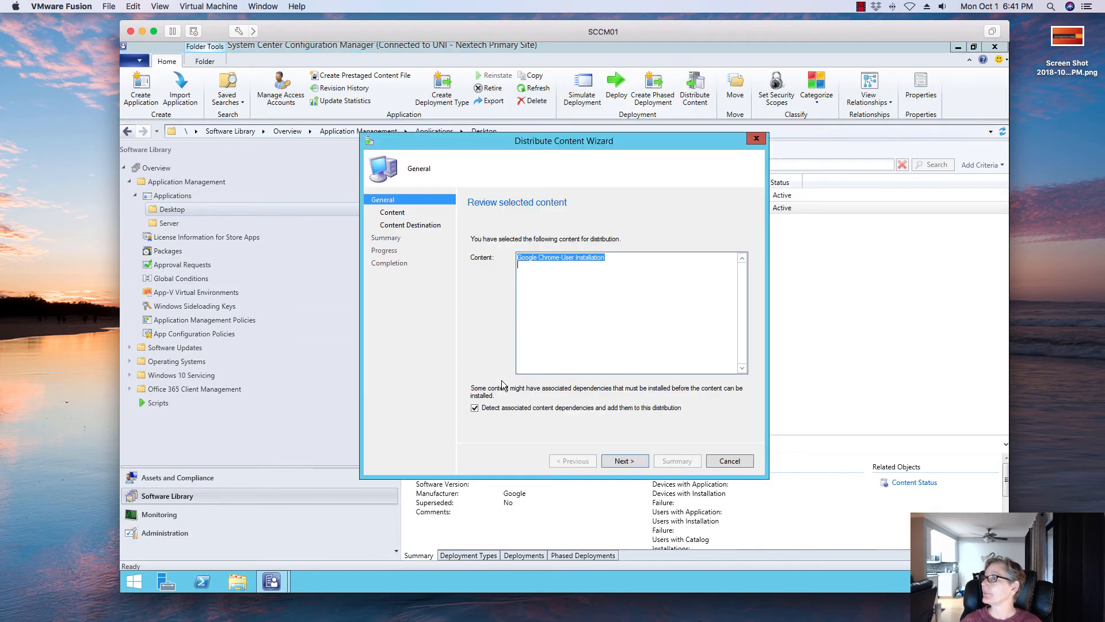
pyautogui.click(633, 459)
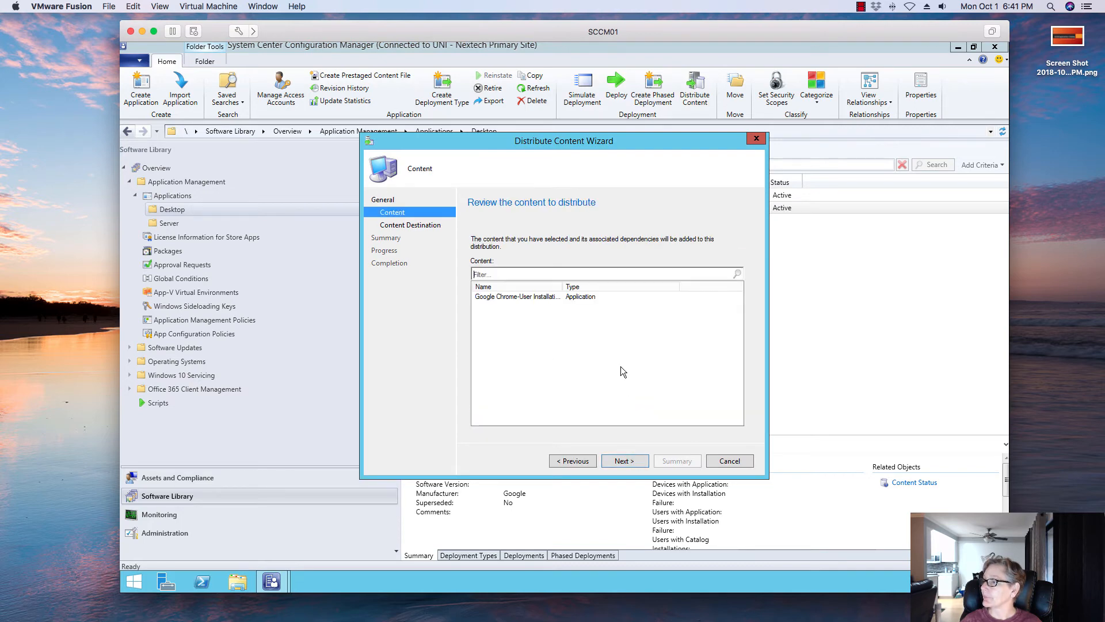
pyautogui.click(624, 462)
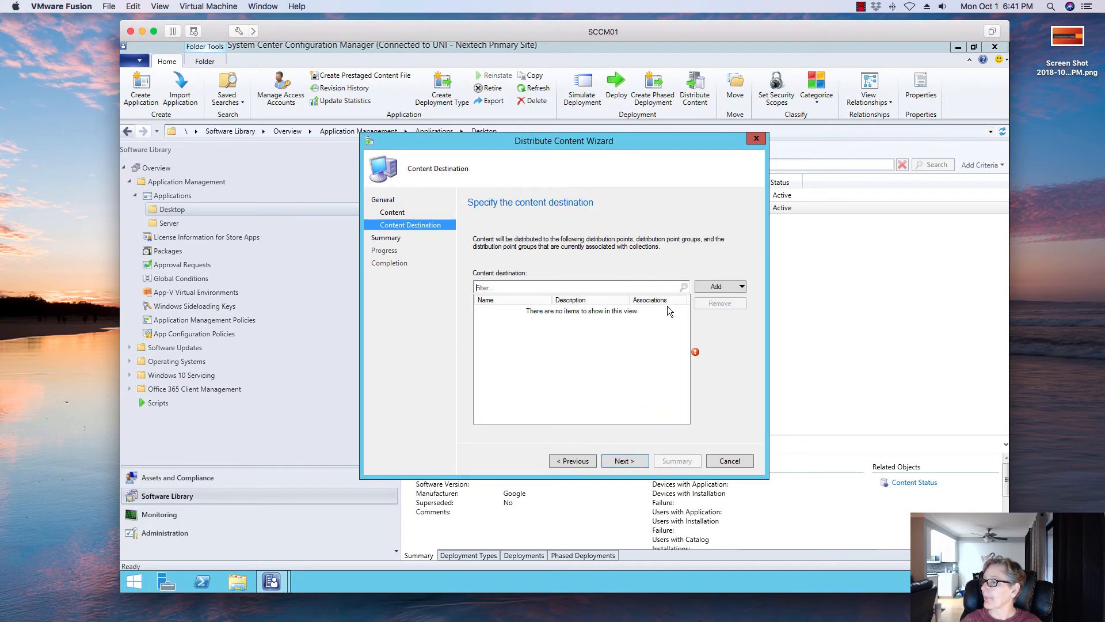
pyautogui.click(704, 288)
pyautogui.click(707, 313)
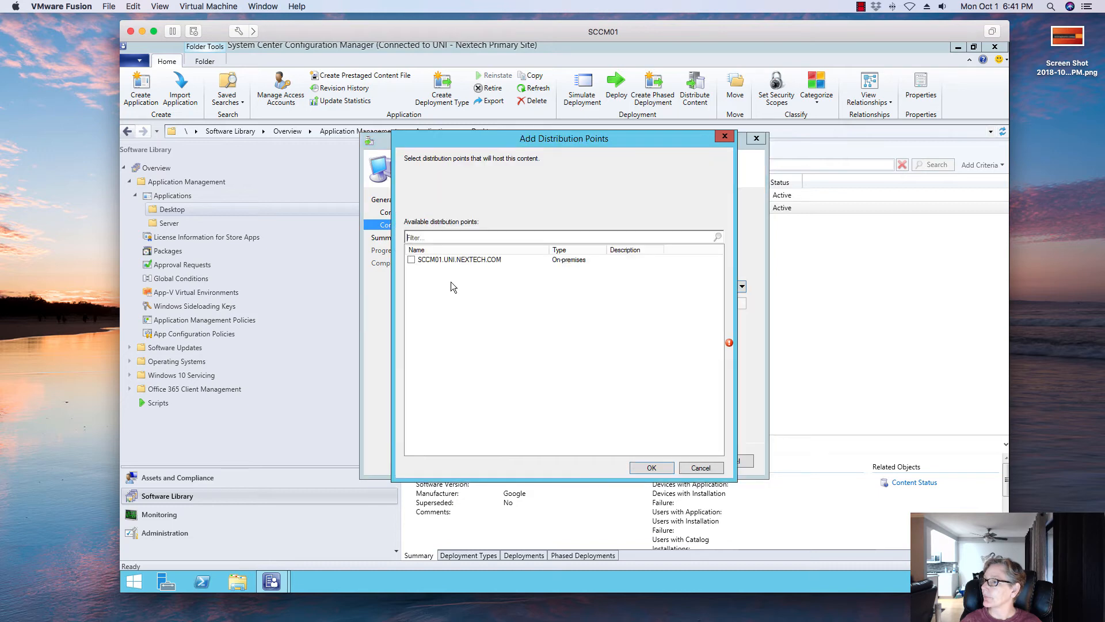
pyautogui.click(417, 262)
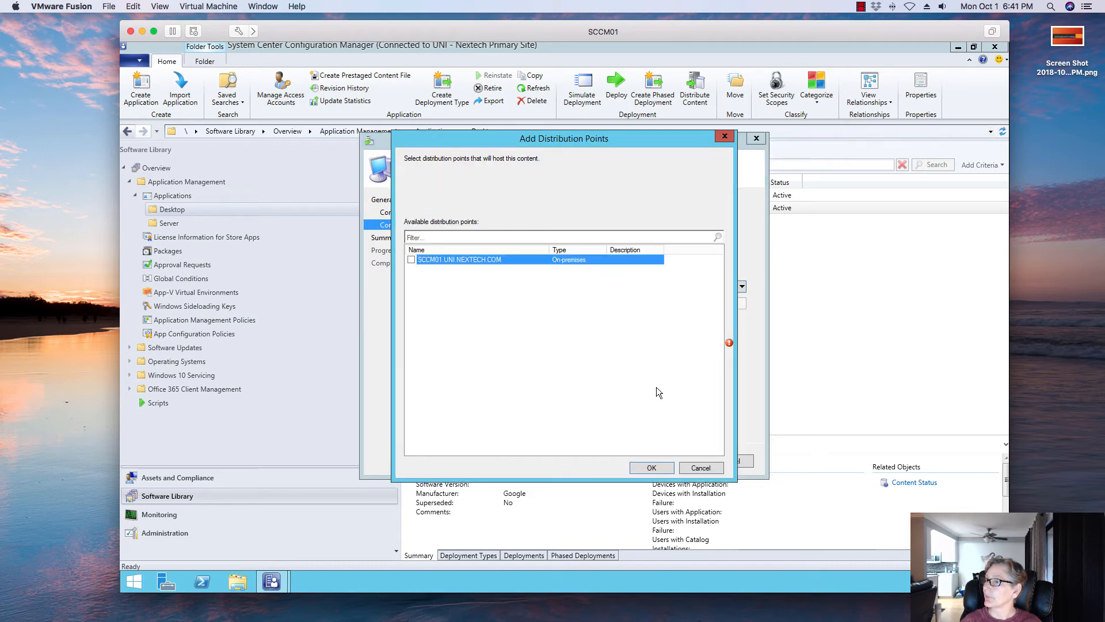
pyautogui.click(411, 259)
pyautogui.click(651, 468)
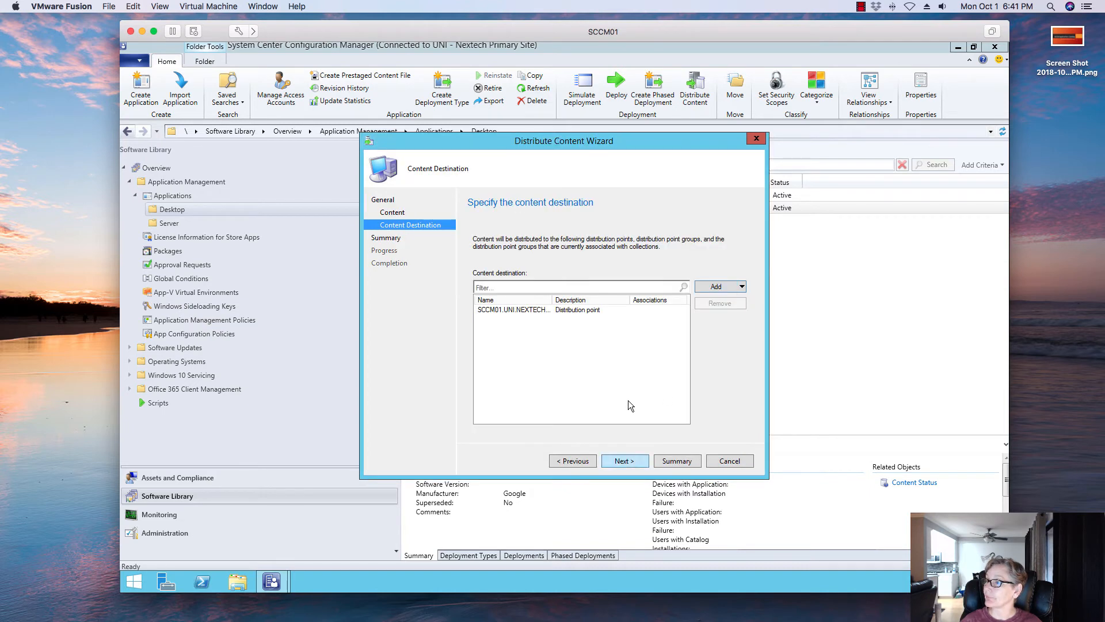
pyautogui.click(627, 461)
pyautogui.click(627, 460)
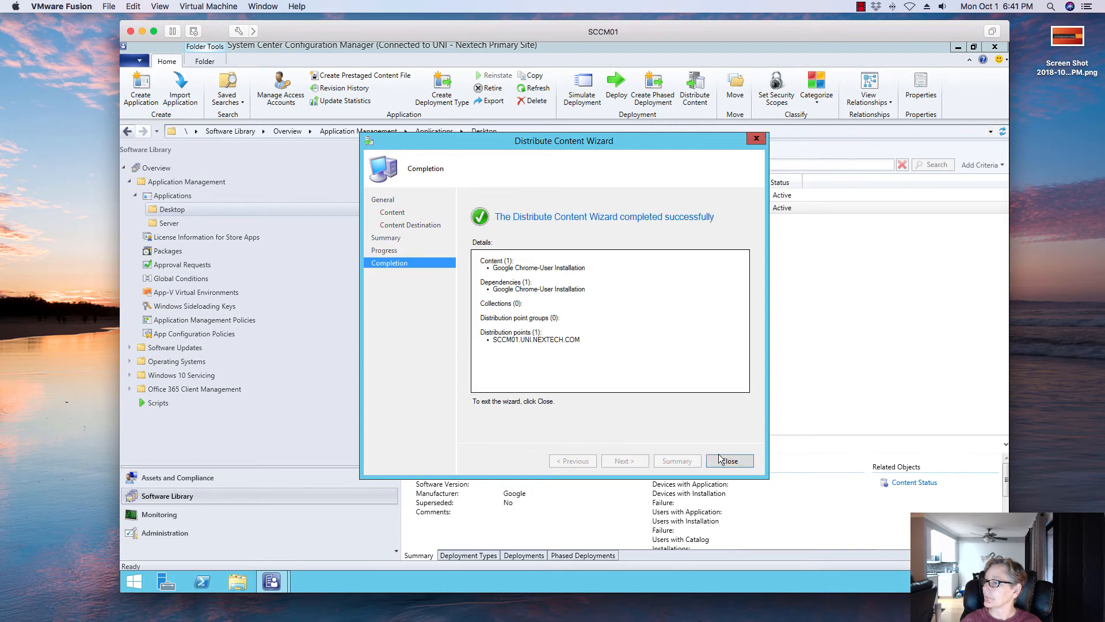
pyautogui.click(721, 461)
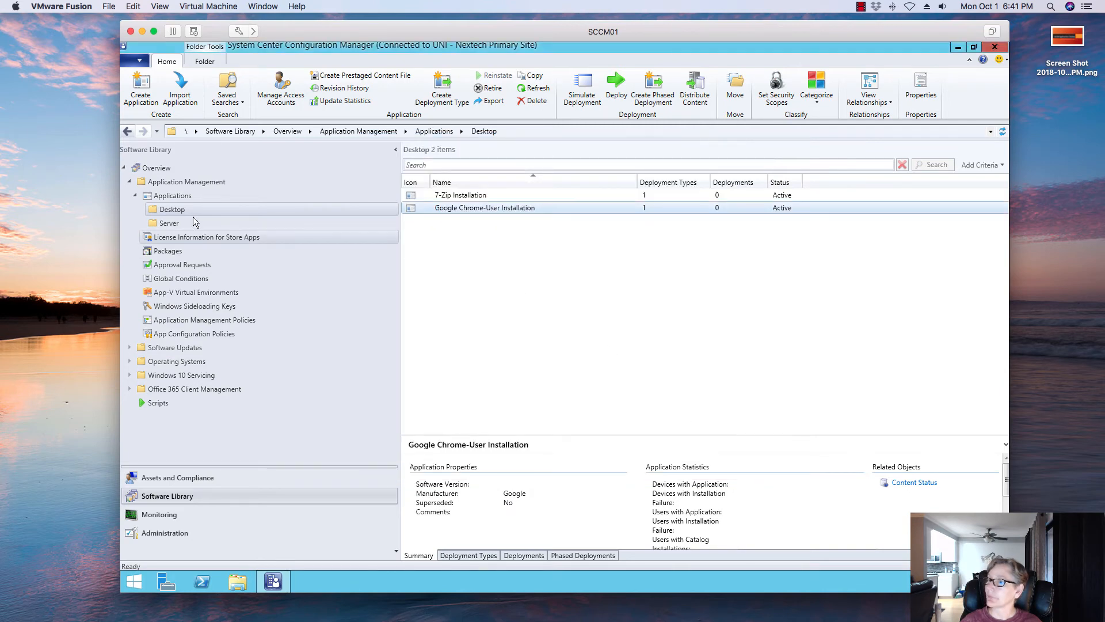
# - Open the Content Status view under Distribution Status in Monitoring to check the distribution
pyautogui.click(173, 514)
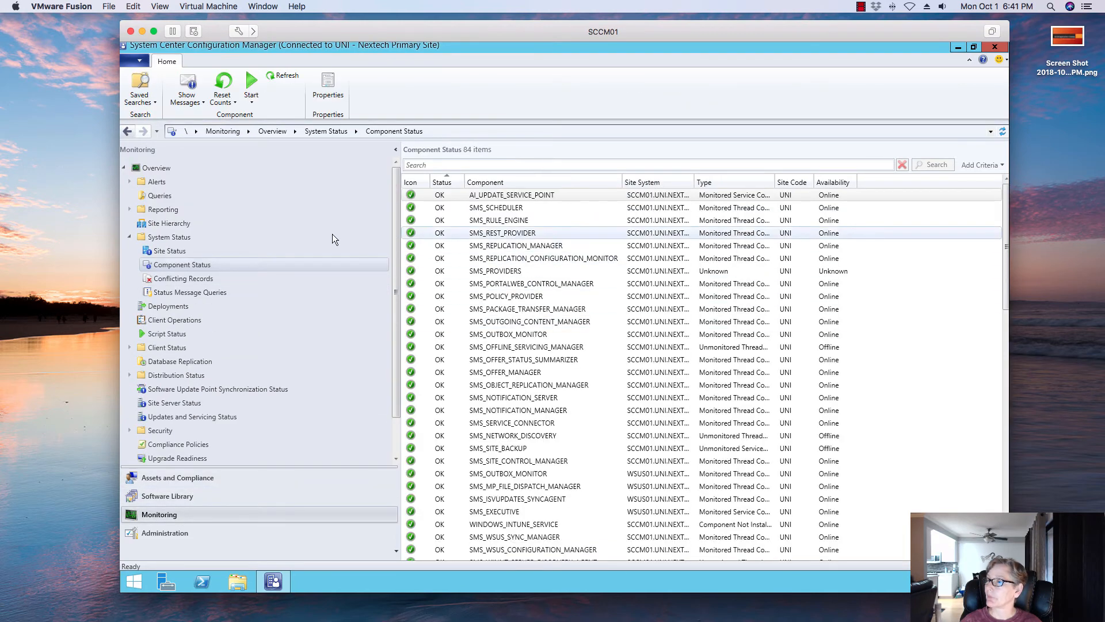
pyautogui.click(129, 375)
pyautogui.click(176, 388)
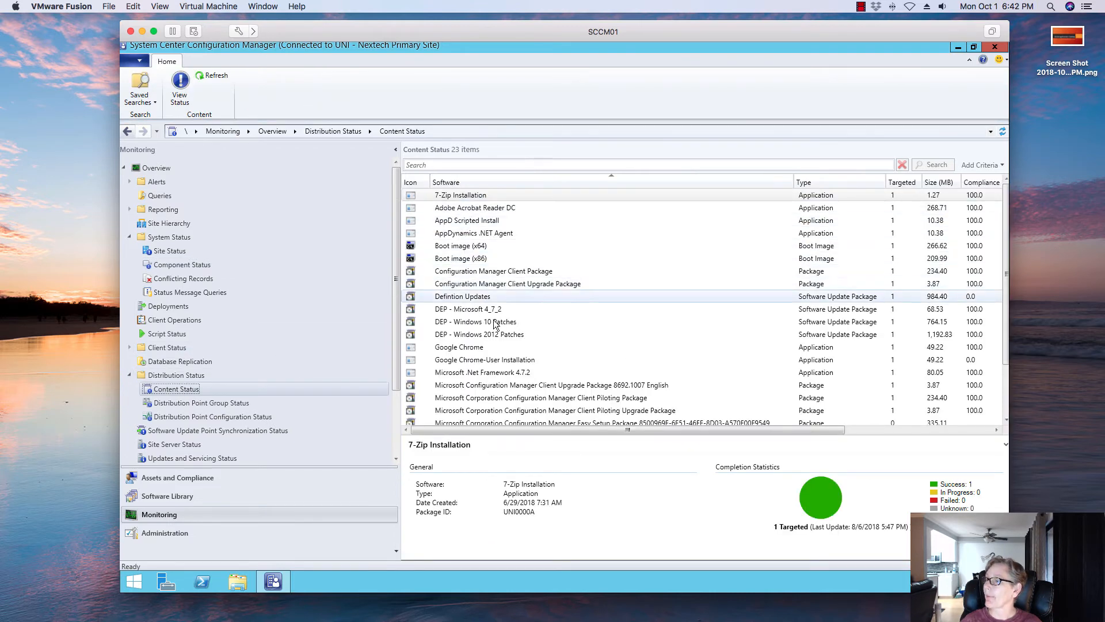
# - Check the content distribution status of Google Chrome-User Installation, refreshing and reviewing its In Progress and Success details
pyautogui.click(547, 347)
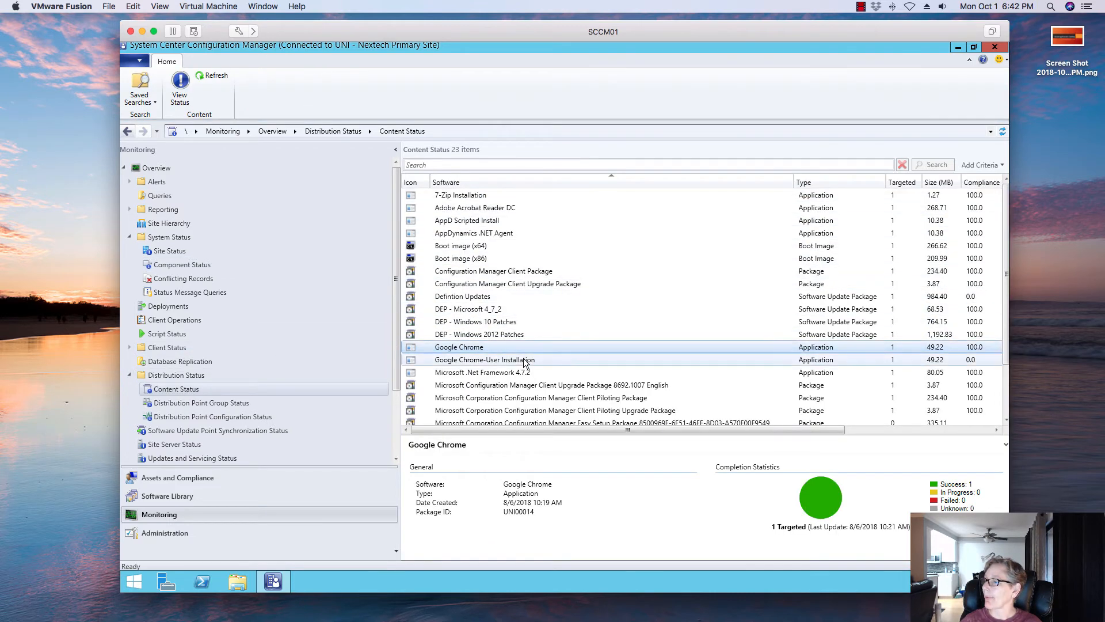
pyautogui.click(524, 361)
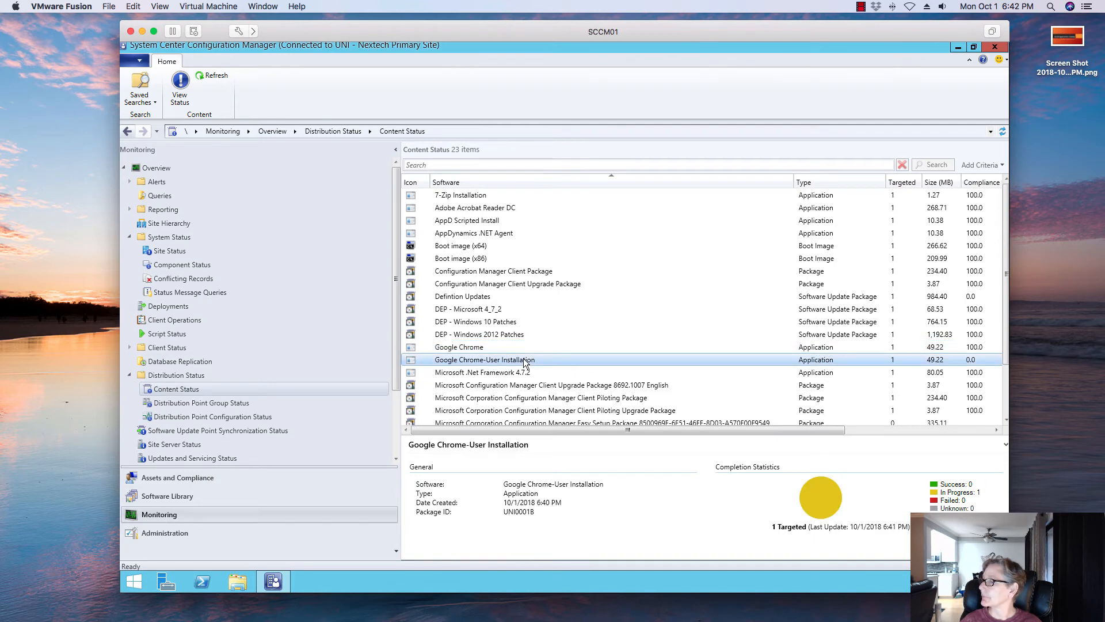
pyautogui.doubleClick(525, 360)
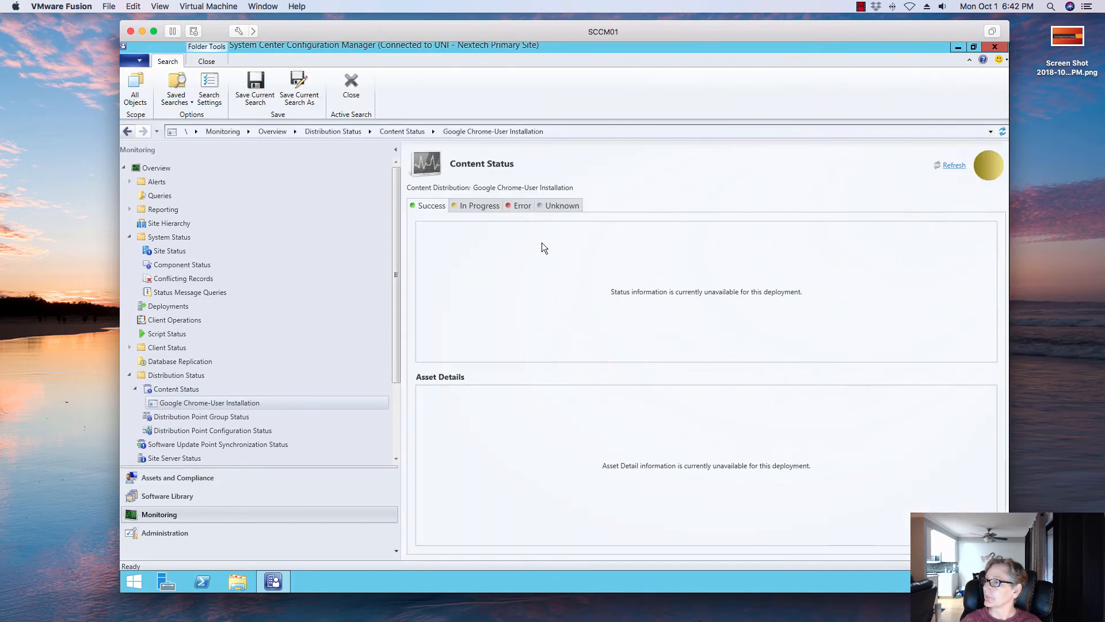
pyautogui.click(478, 205)
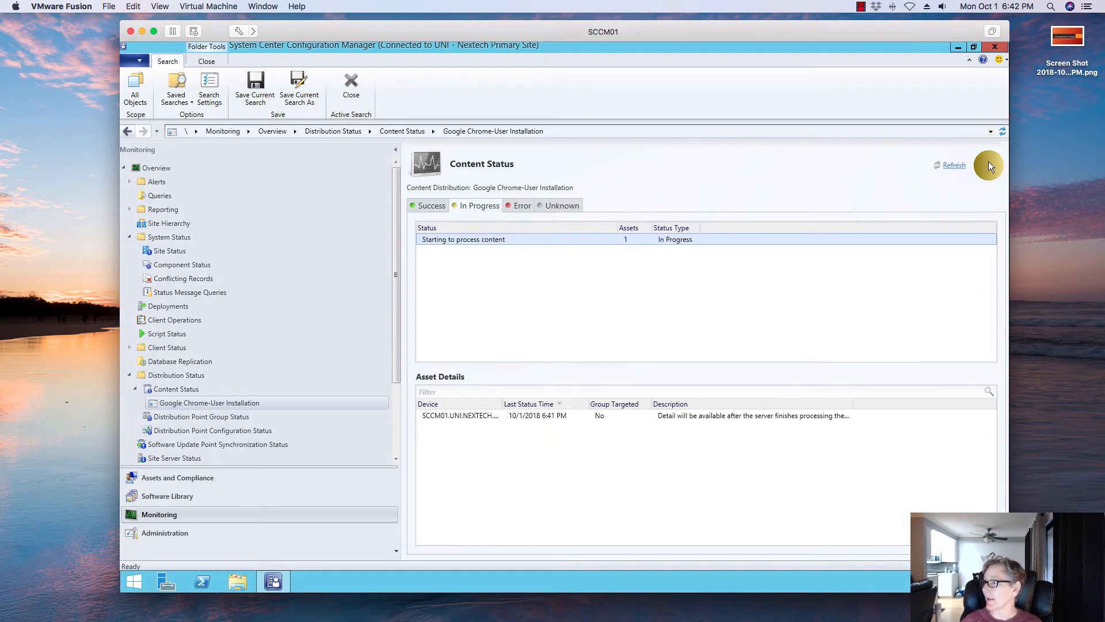
pyautogui.click(962, 165)
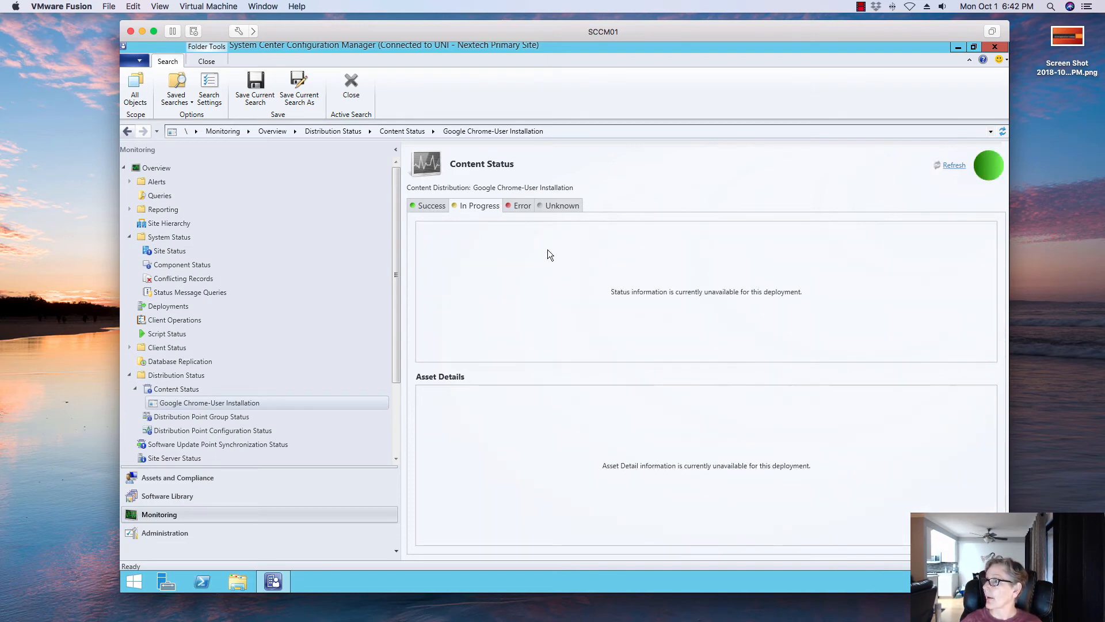
pyautogui.click(425, 207)
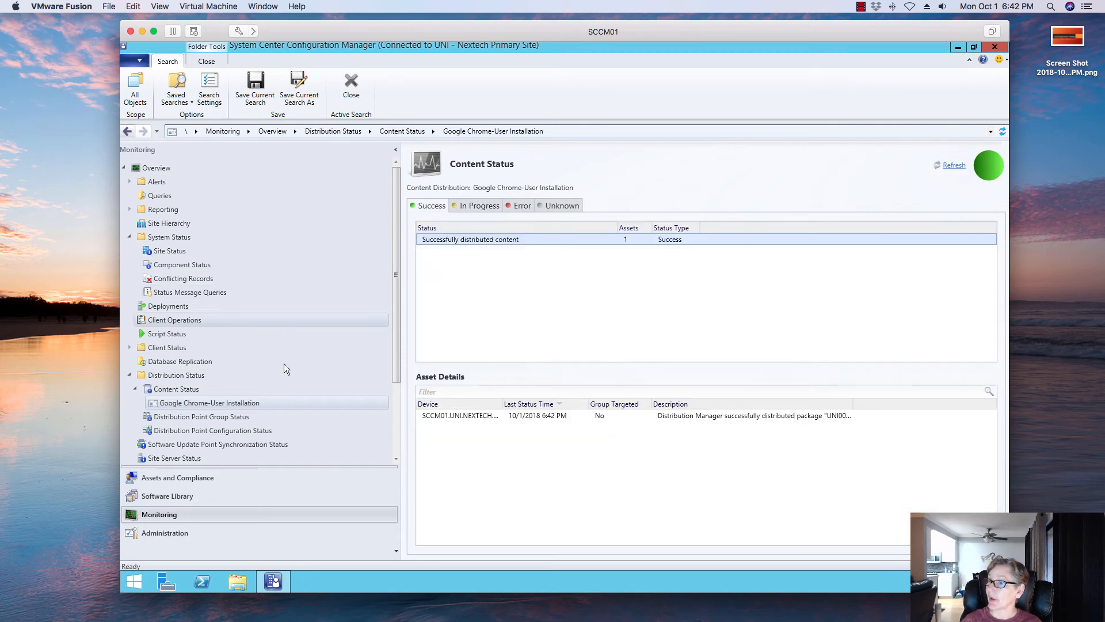
pyautogui.click(212, 497)
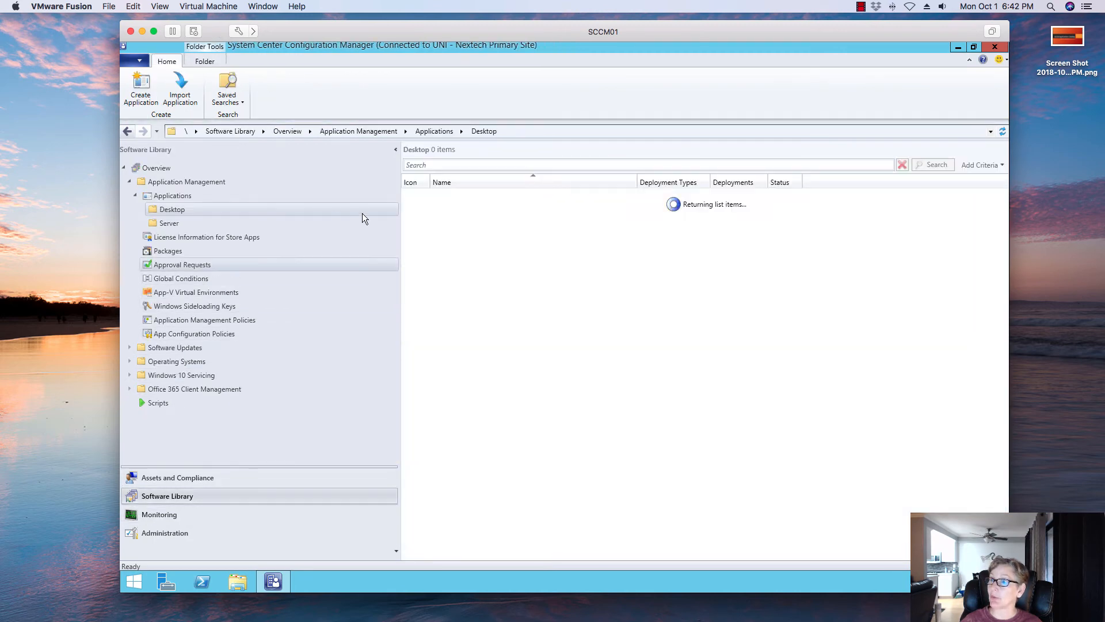
pyautogui.click(485, 207)
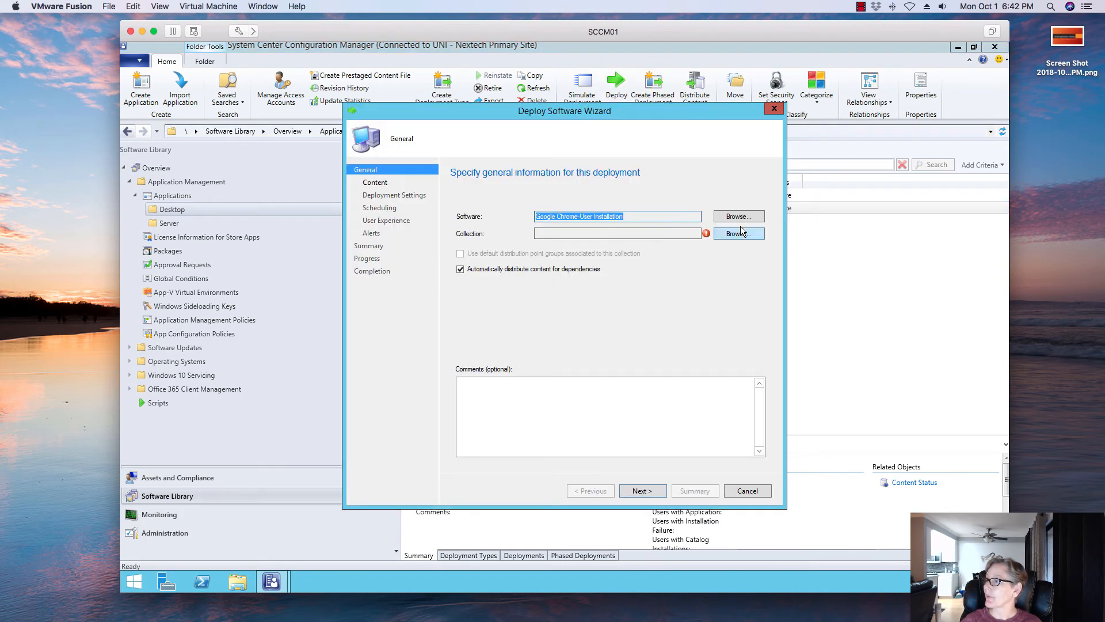
pyautogui.click(739, 234)
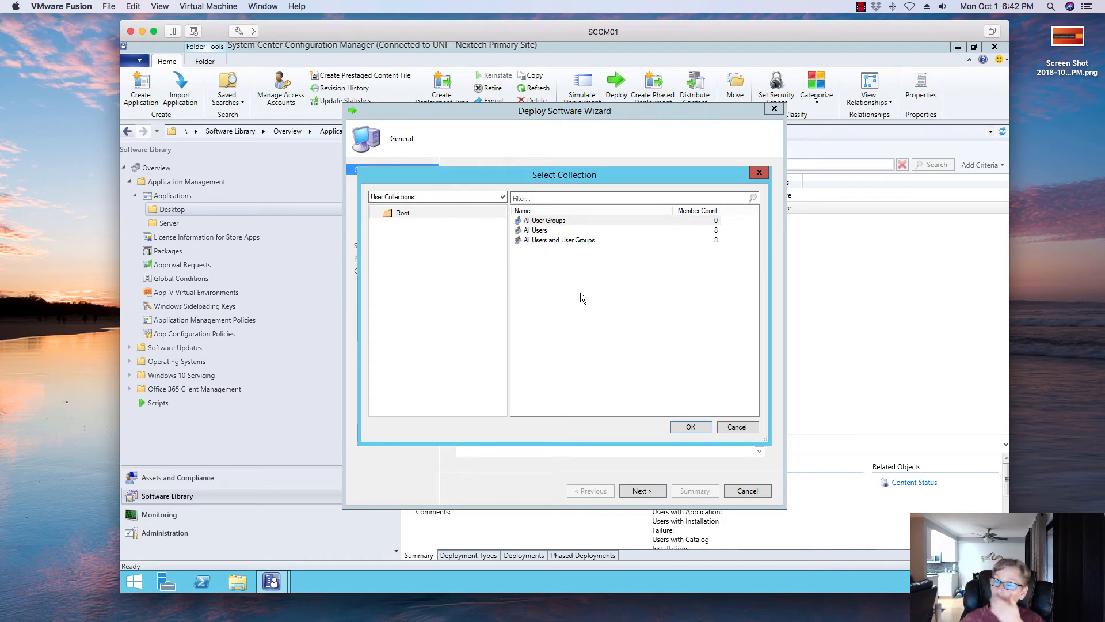
pyautogui.click(754, 427)
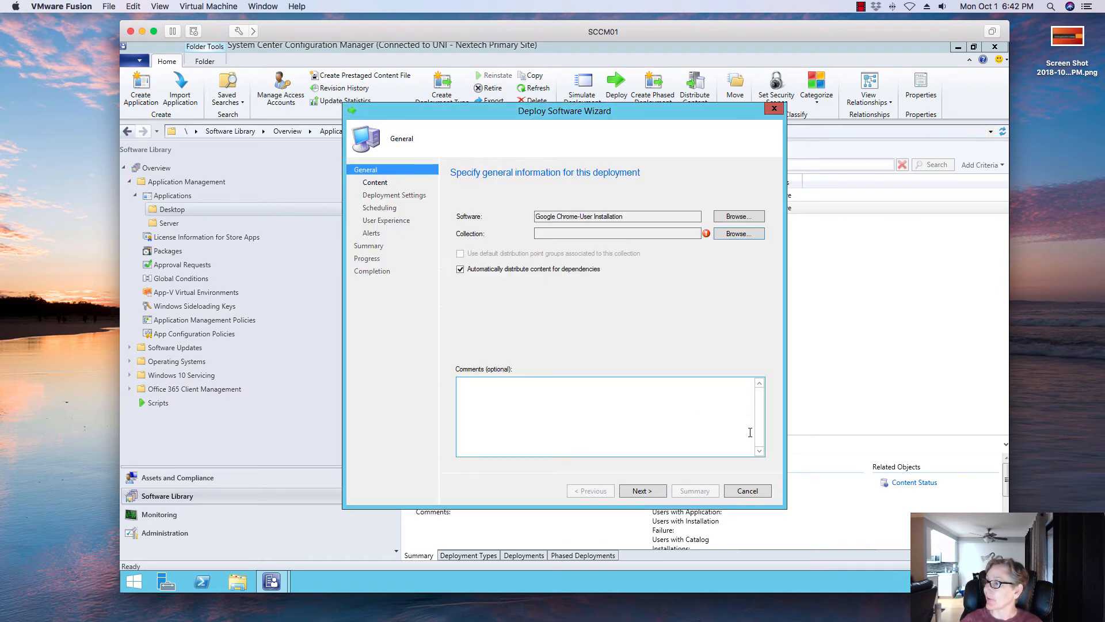
pyautogui.click(749, 493)
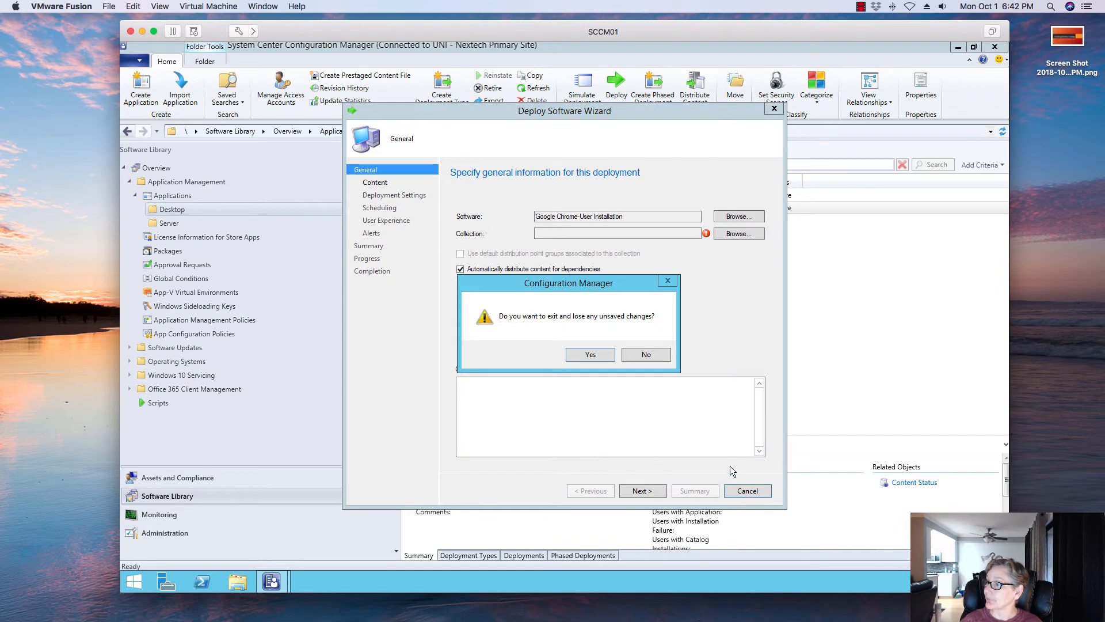
pyautogui.click(587, 355)
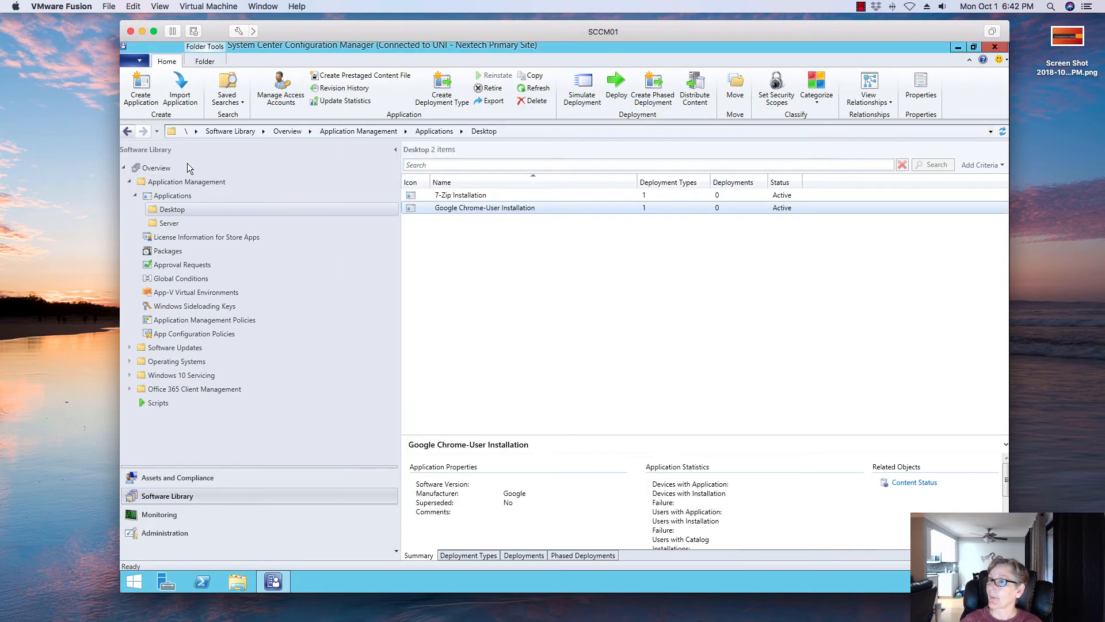
# - Start creating a new user collection named Simple User Collection under User Collections
pyautogui.click(173, 478)
pyautogui.click(156, 182)
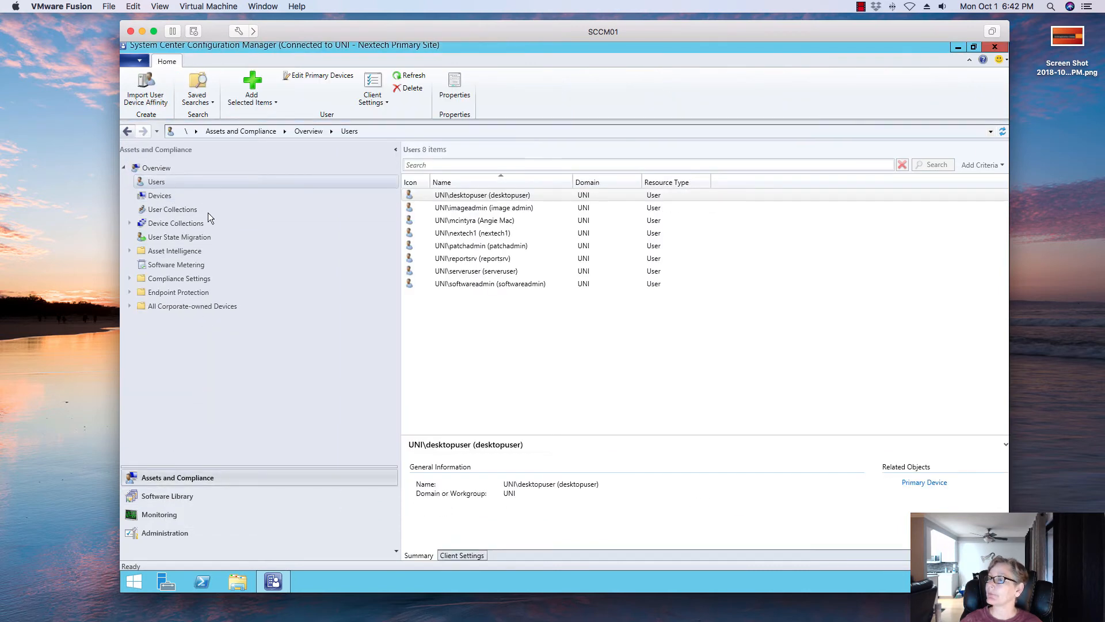
pyautogui.rightClick(158, 184)
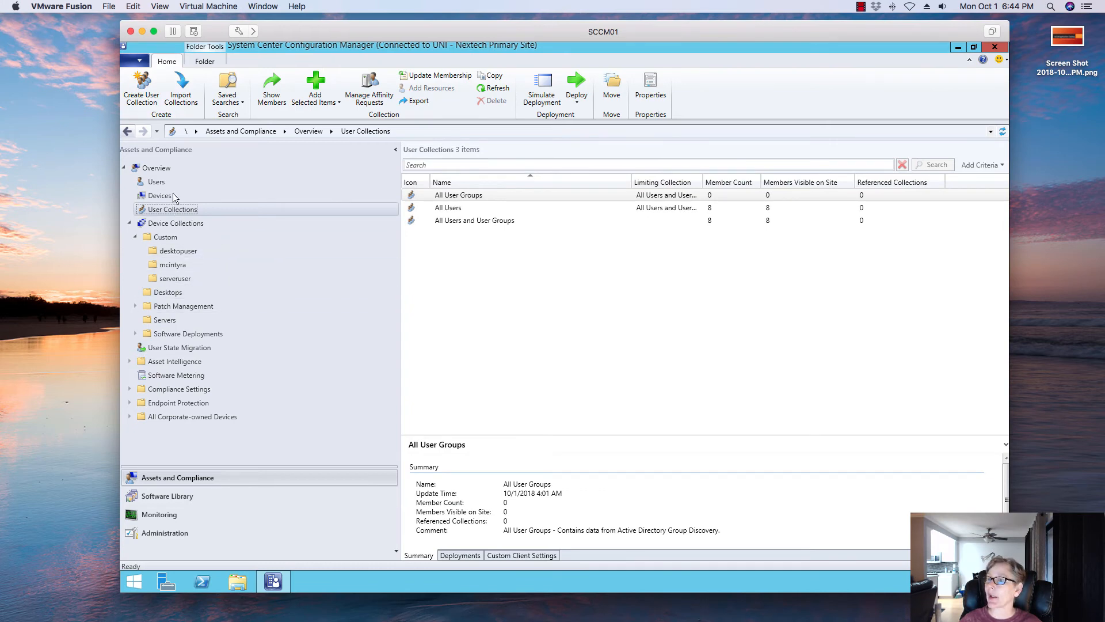
pyautogui.click(144, 95)
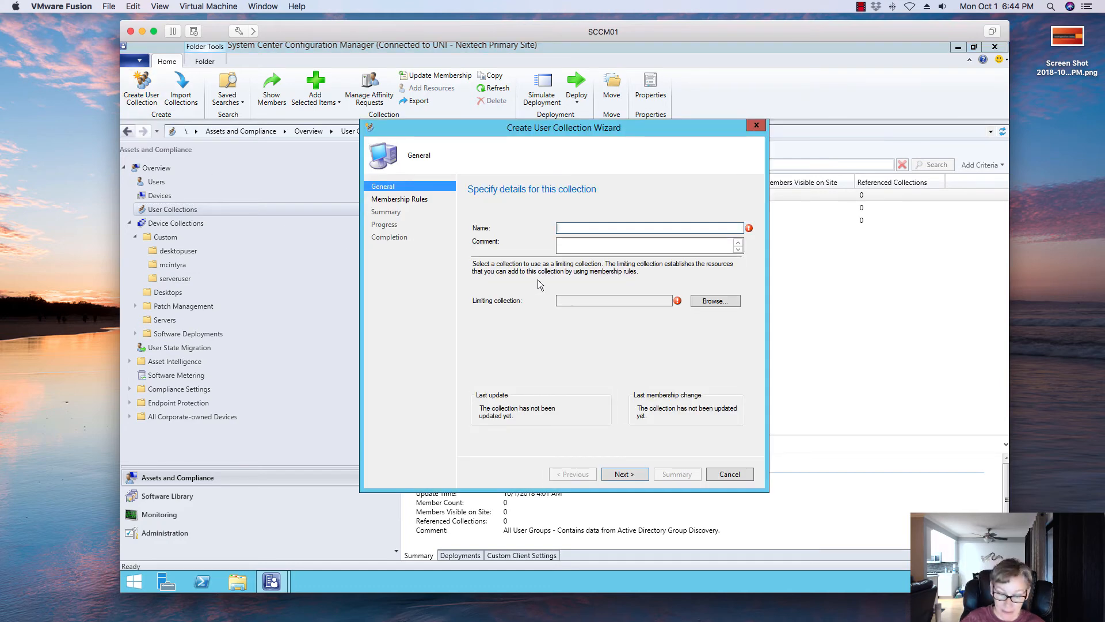
pyautogui.write('G')
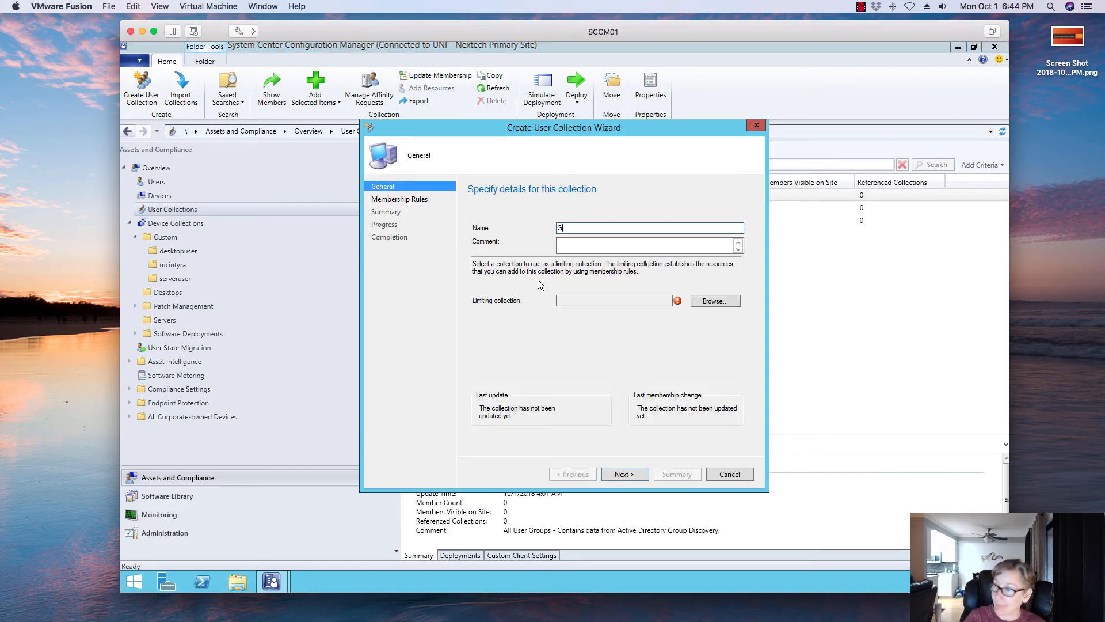
pyautogui.write('oog')
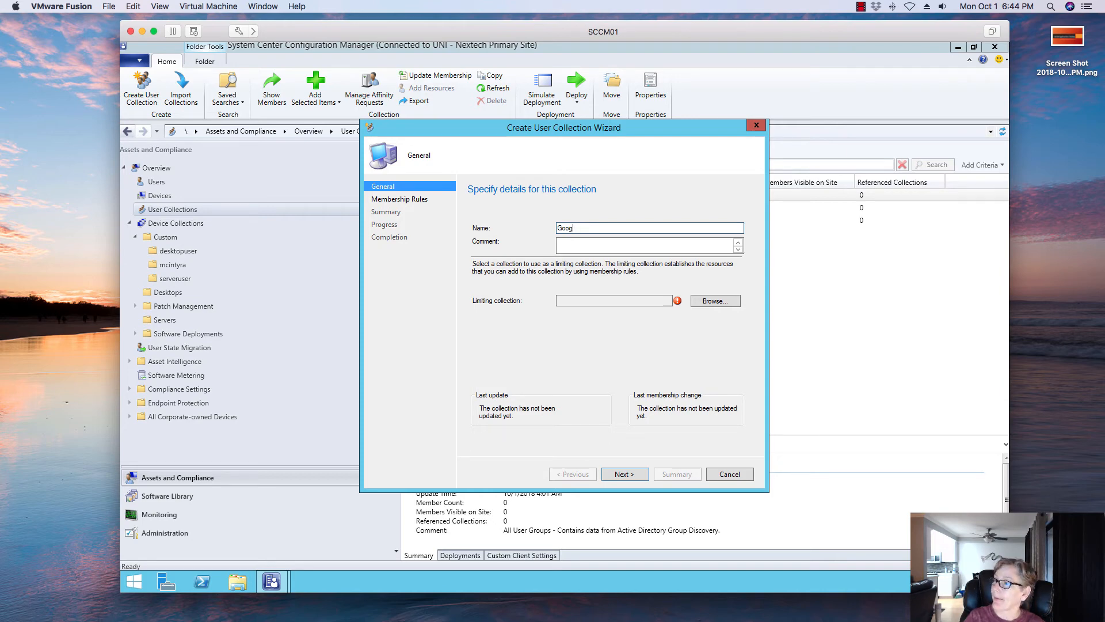
pyautogui.press('BackSpace')
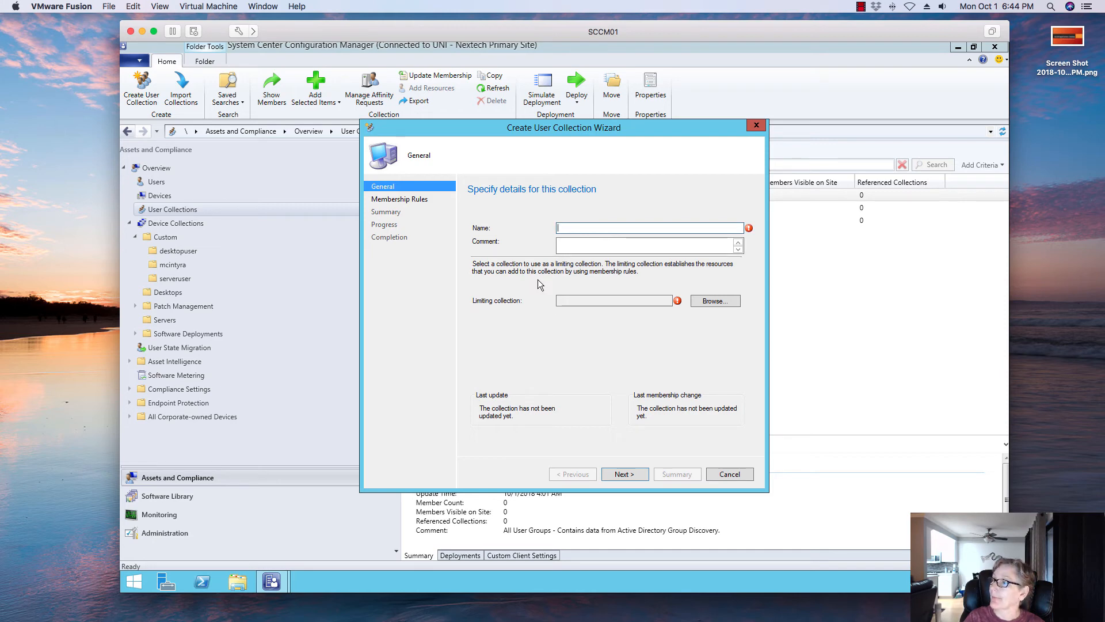
pyautogui.write('Simple User C')
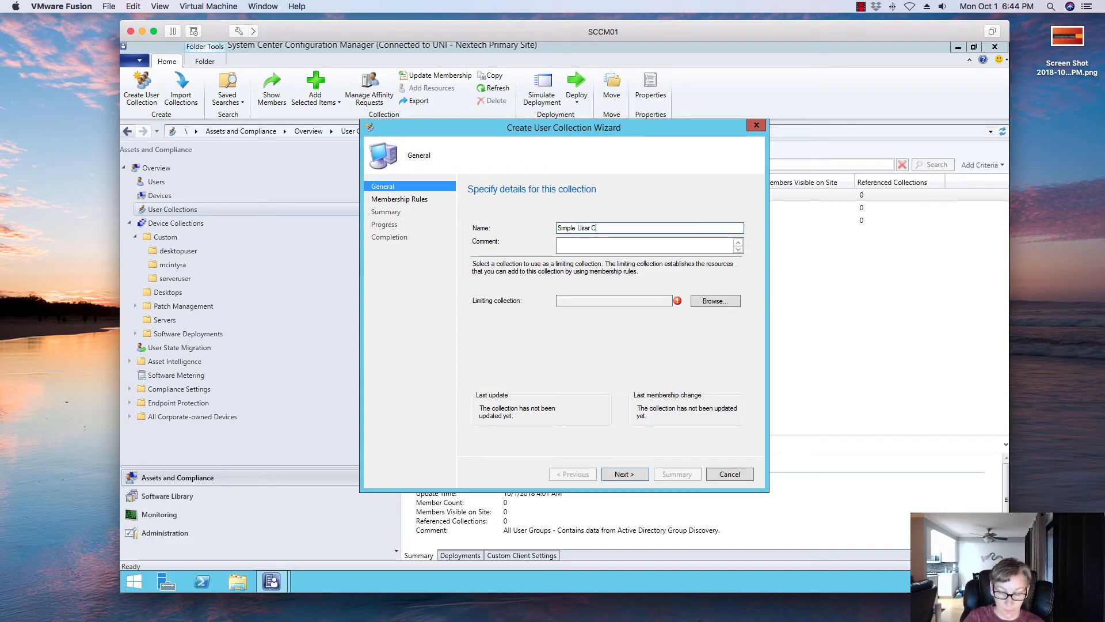
pyautogui.write('tion')
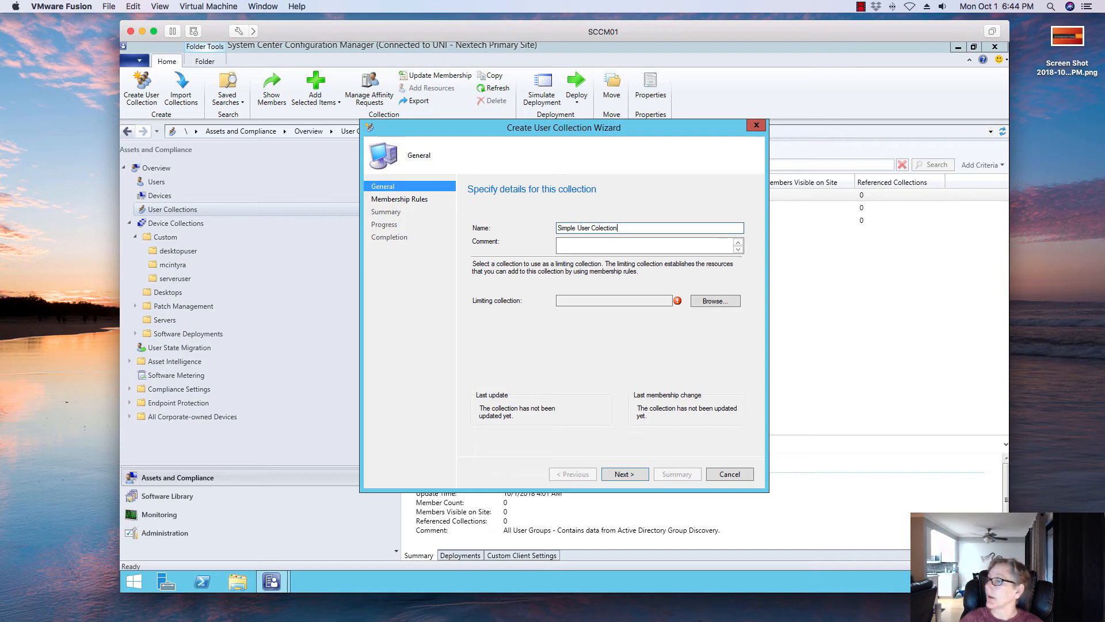
# - Set the collection's limiting collection to All Users and continue to the membership rules
pyautogui.click(712, 303)
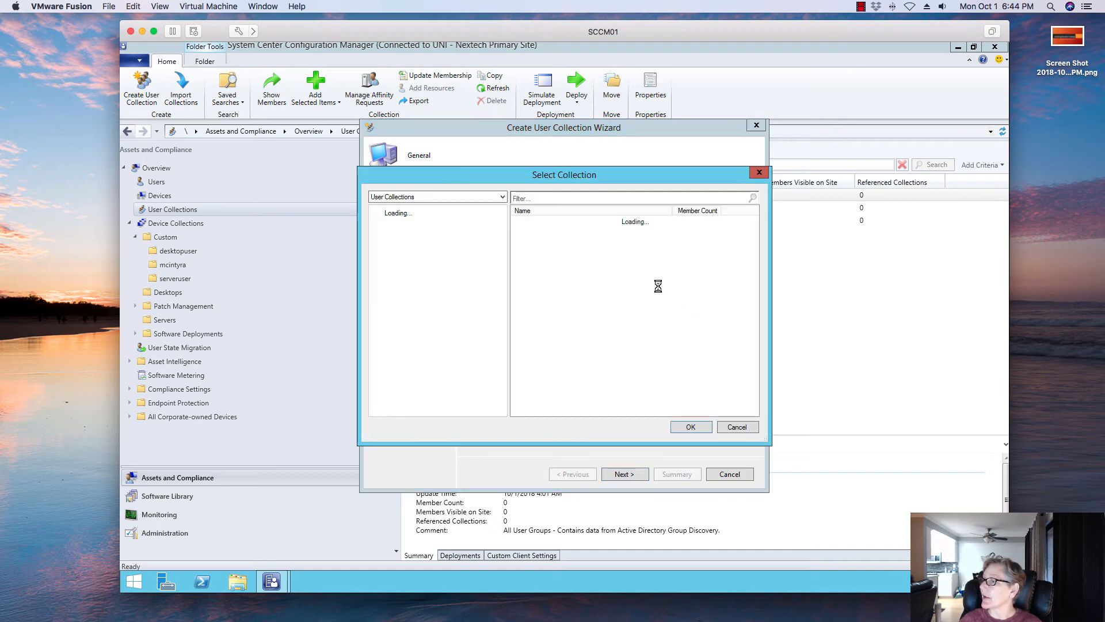
pyautogui.click(544, 231)
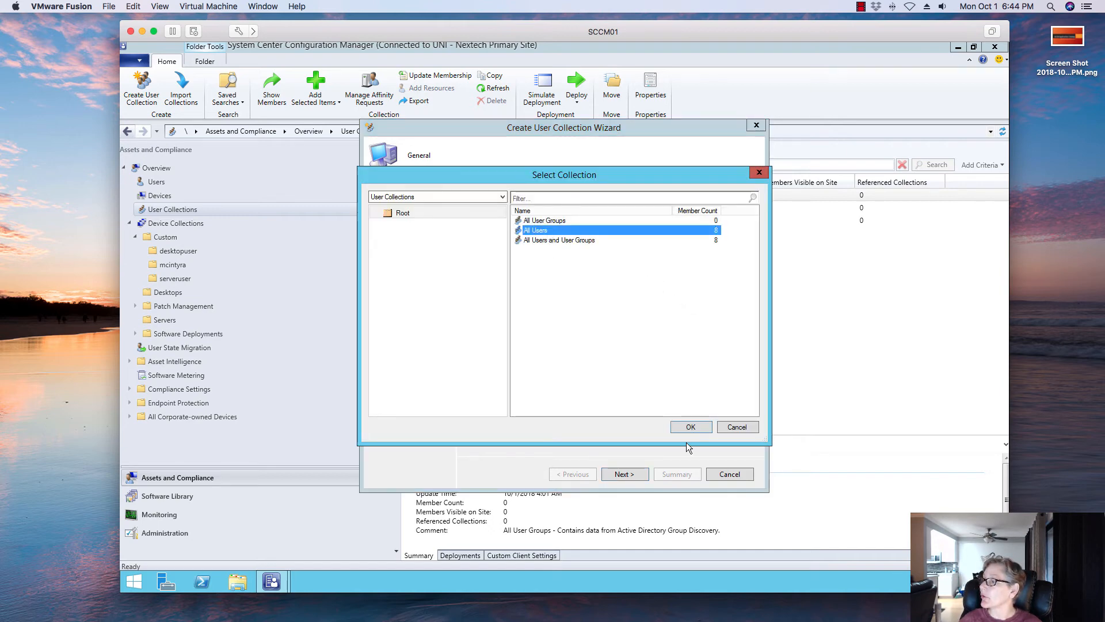
pyautogui.click(690, 427)
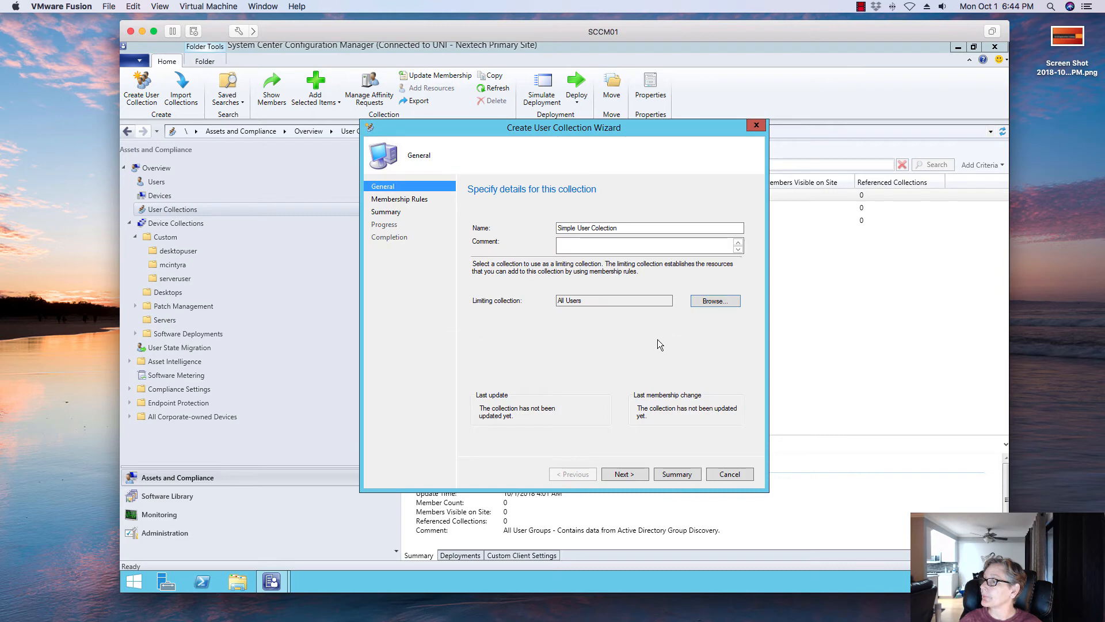
pyautogui.click(628, 474)
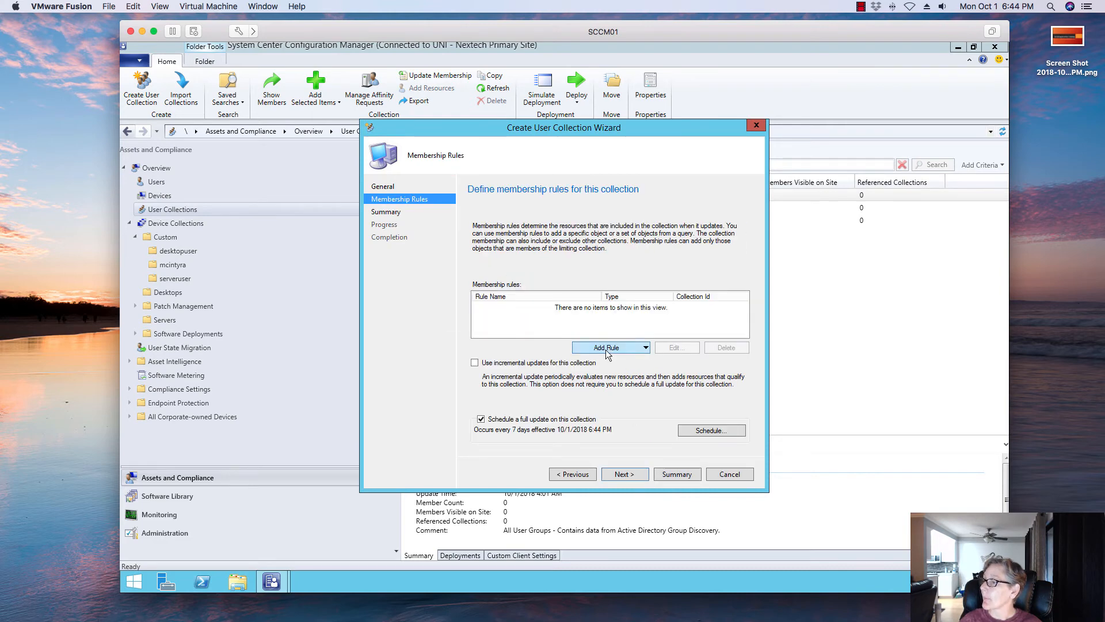
# - Add a direct membership rule that searches user resources by Name with the value image
pyautogui.click(606, 352)
pyautogui.click(601, 362)
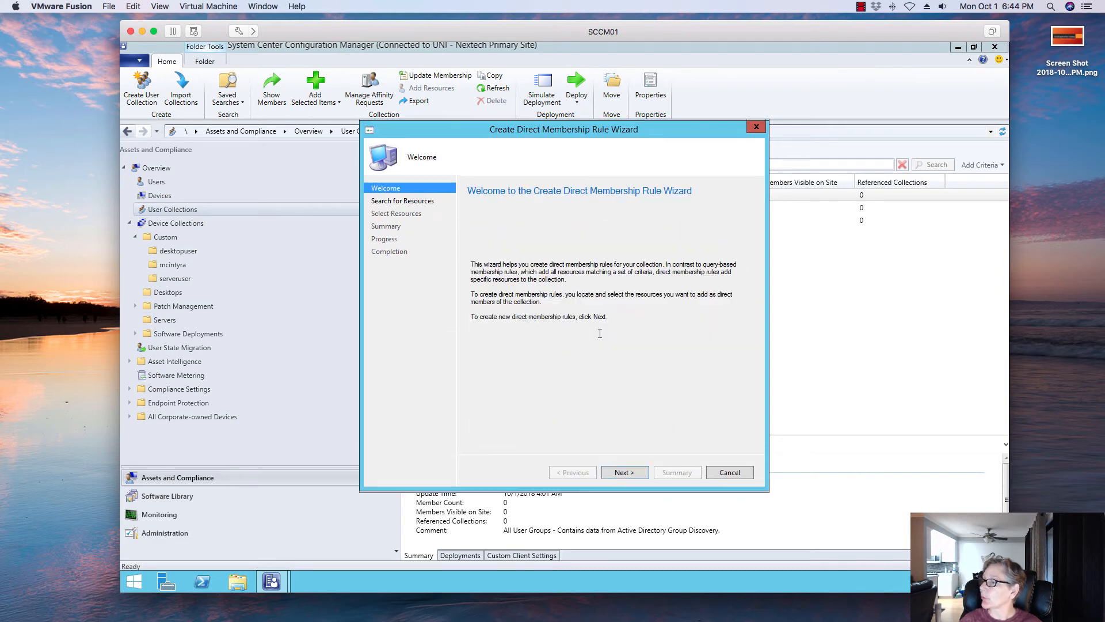
pyautogui.click(622, 473)
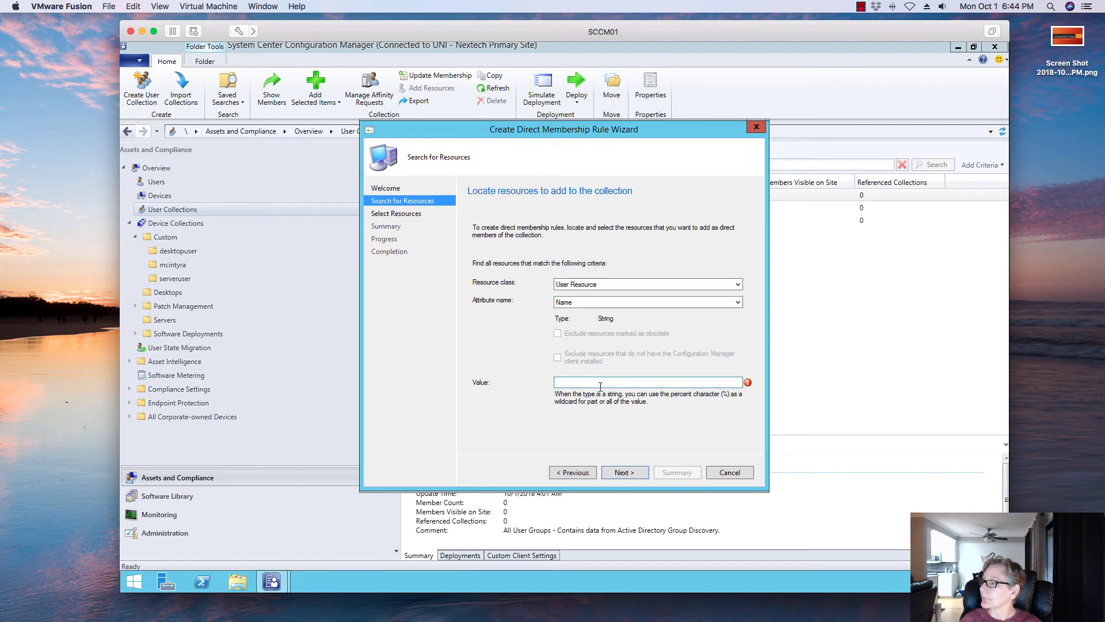
pyautogui.click(580, 383)
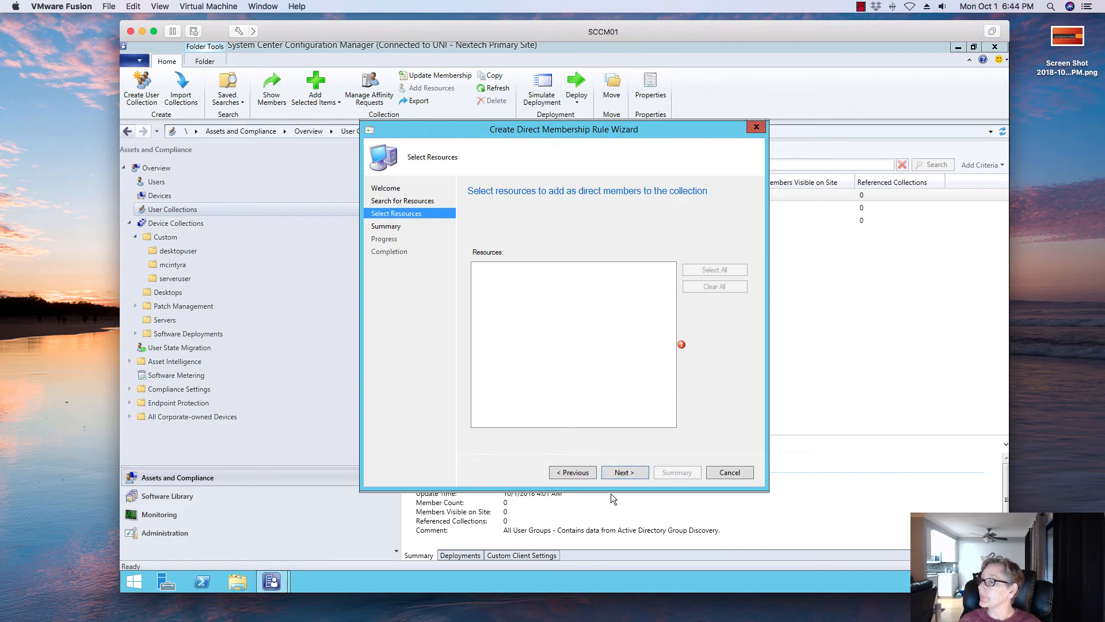
pyautogui.click(576, 474)
pyautogui.click(613, 380)
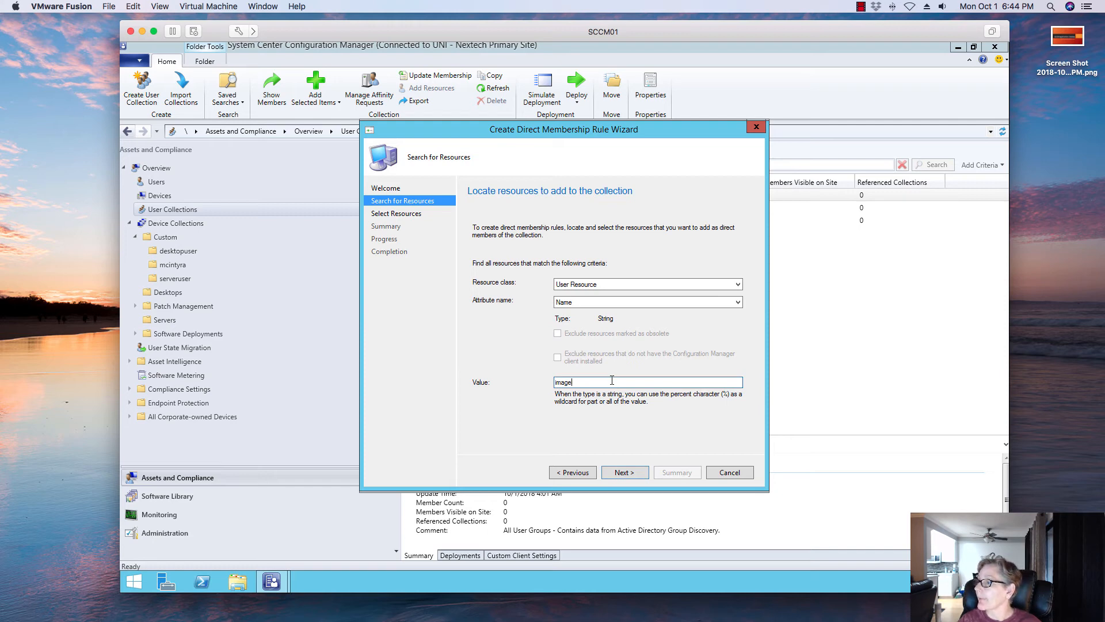
pyautogui.click(613, 473)
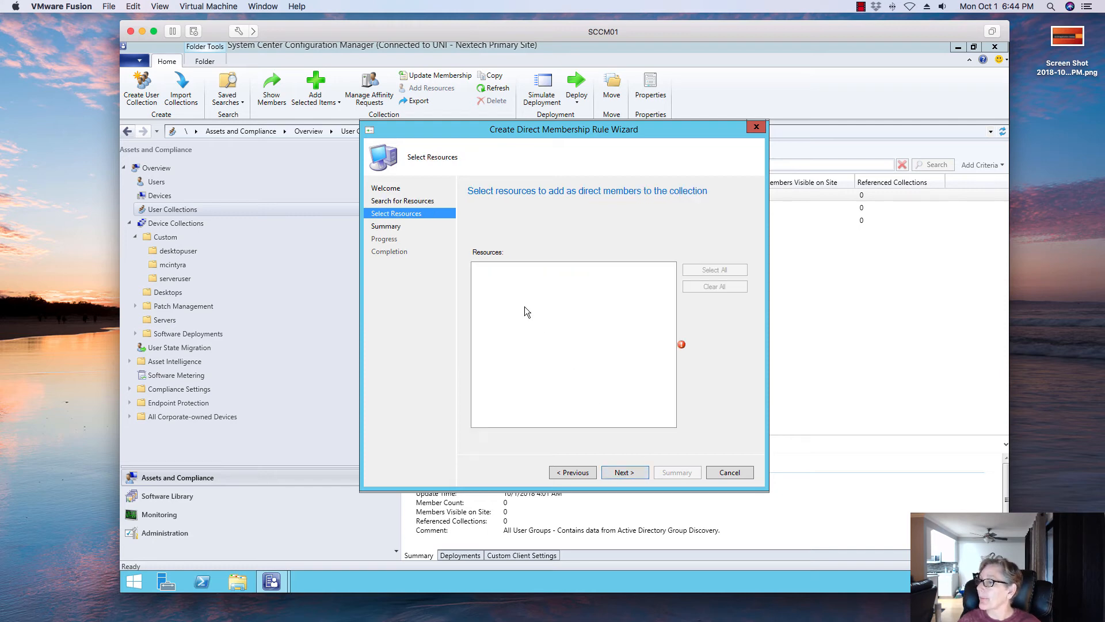
pyautogui.click(571, 476)
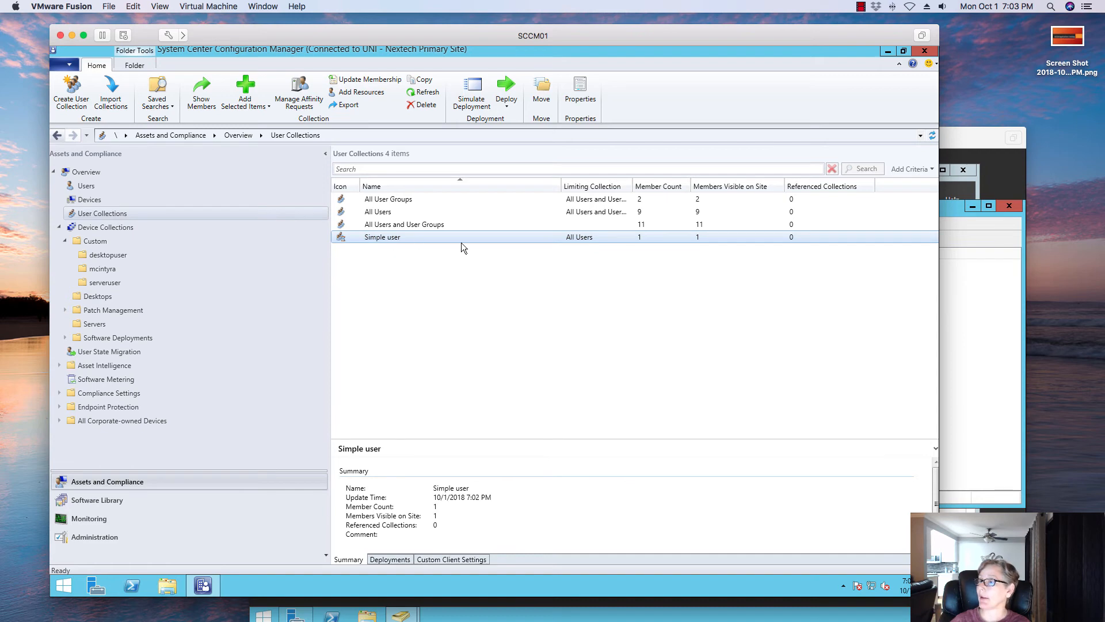
# - Refresh the user collections list and select the Simple user collection
pyautogui.click(932, 135)
pyautogui.click(397, 235)
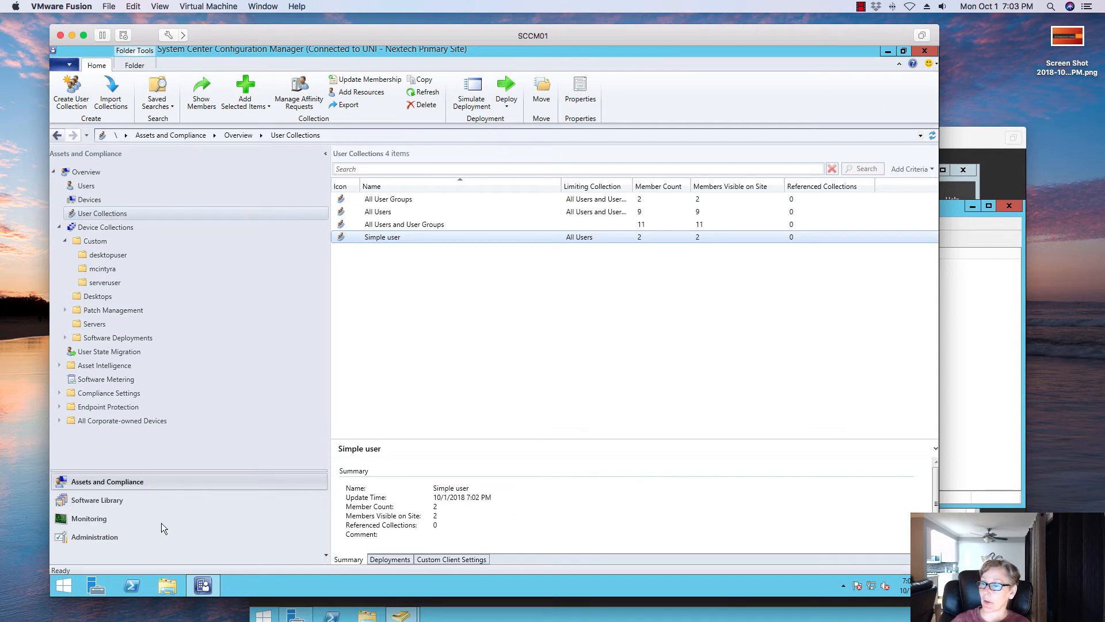
# - Start deploying the Google Chrome-User Installation application to the Simple user collection
pyautogui.click(122, 501)
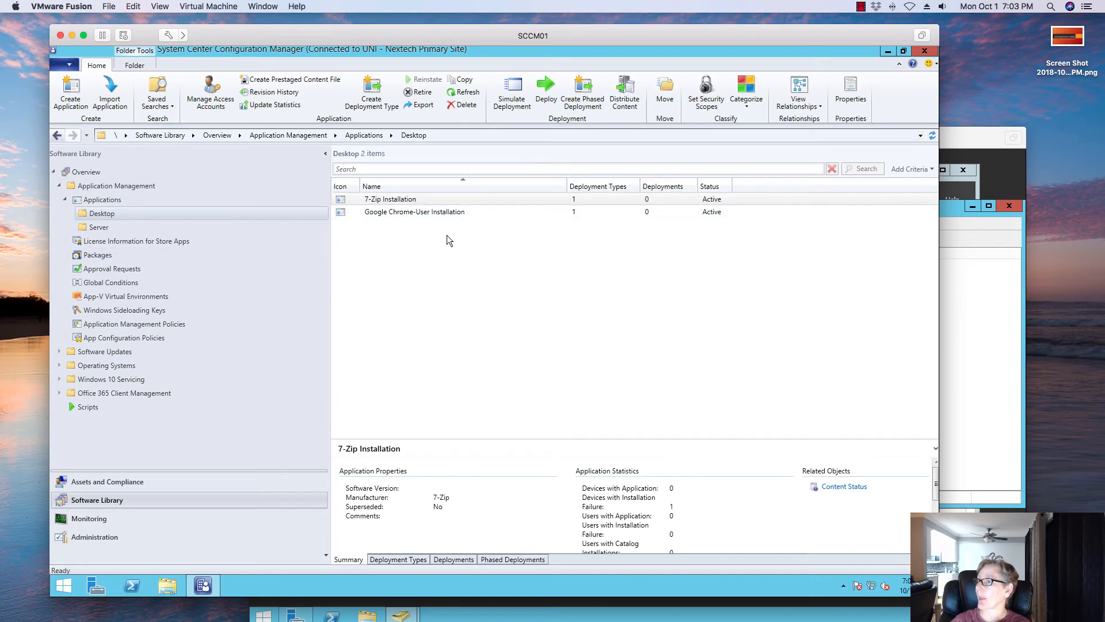
pyautogui.click(436, 213)
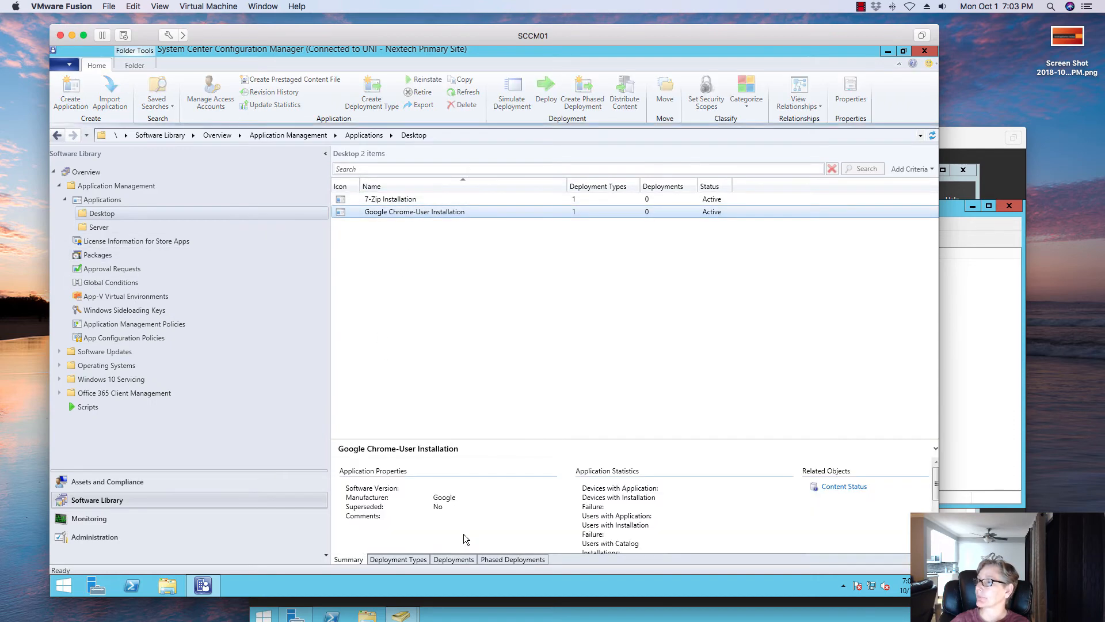
pyautogui.click(450, 562)
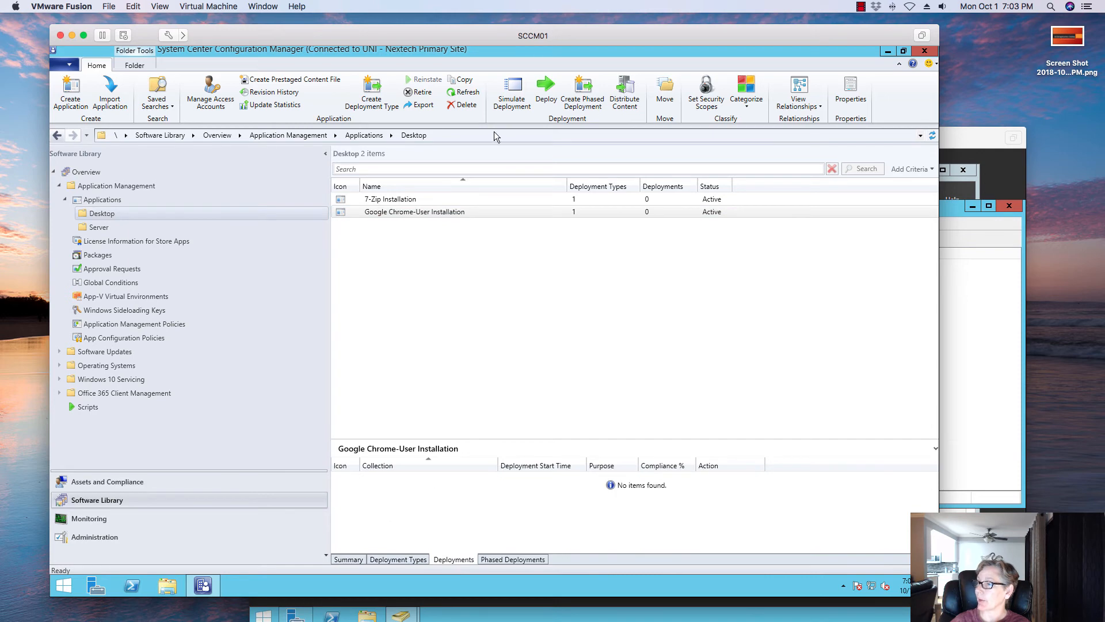
pyautogui.click(546, 92)
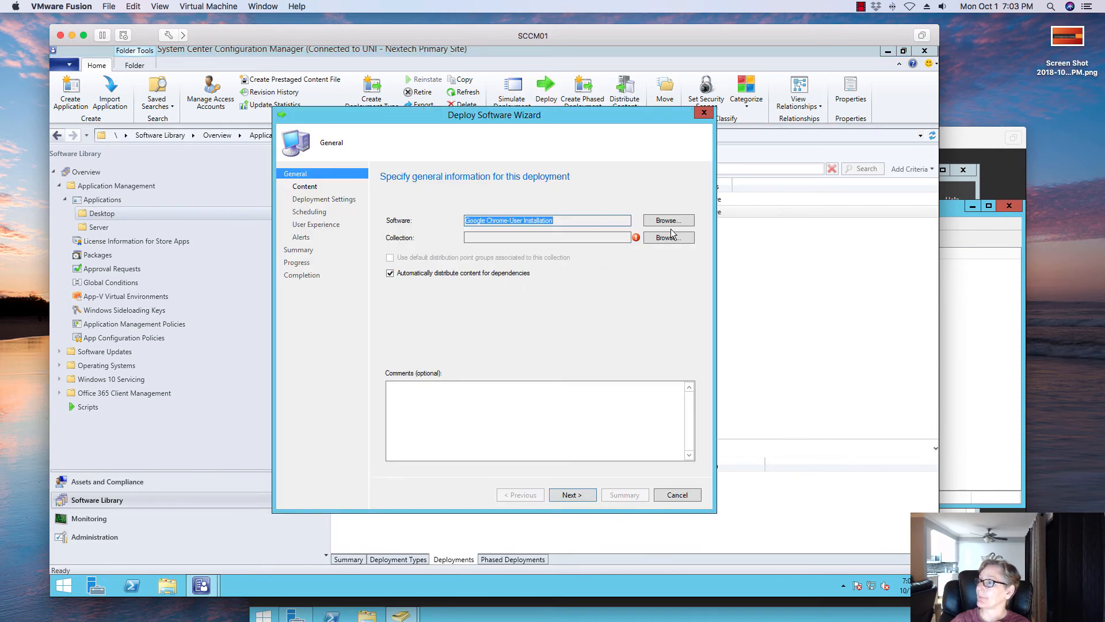
pyautogui.click(650, 237)
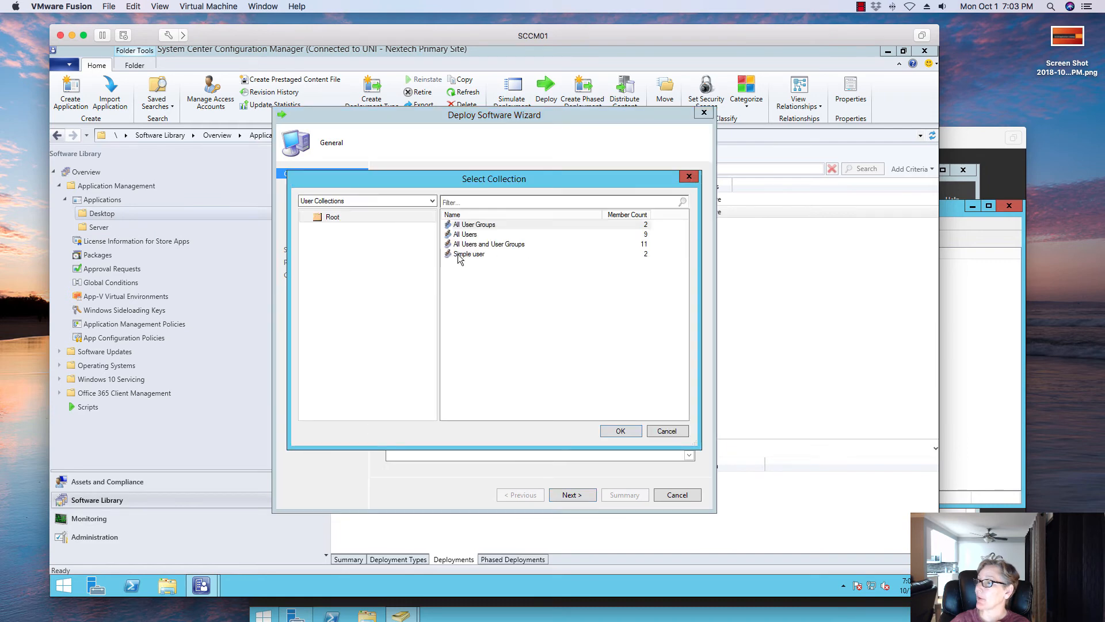
pyautogui.click(468, 254)
pyautogui.click(616, 431)
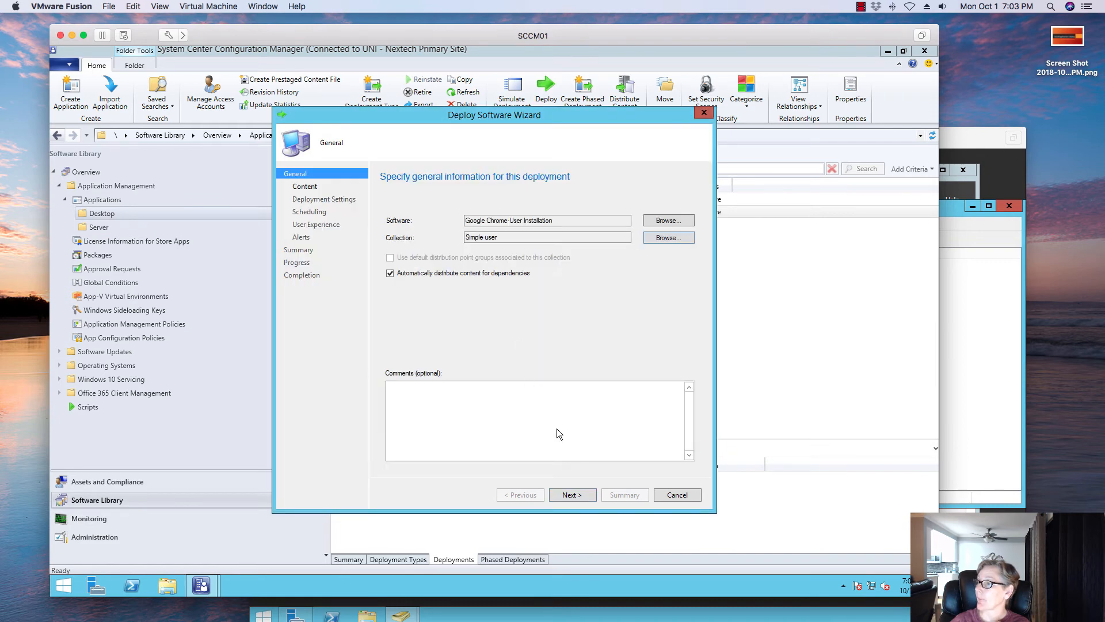
pyautogui.click(584, 495)
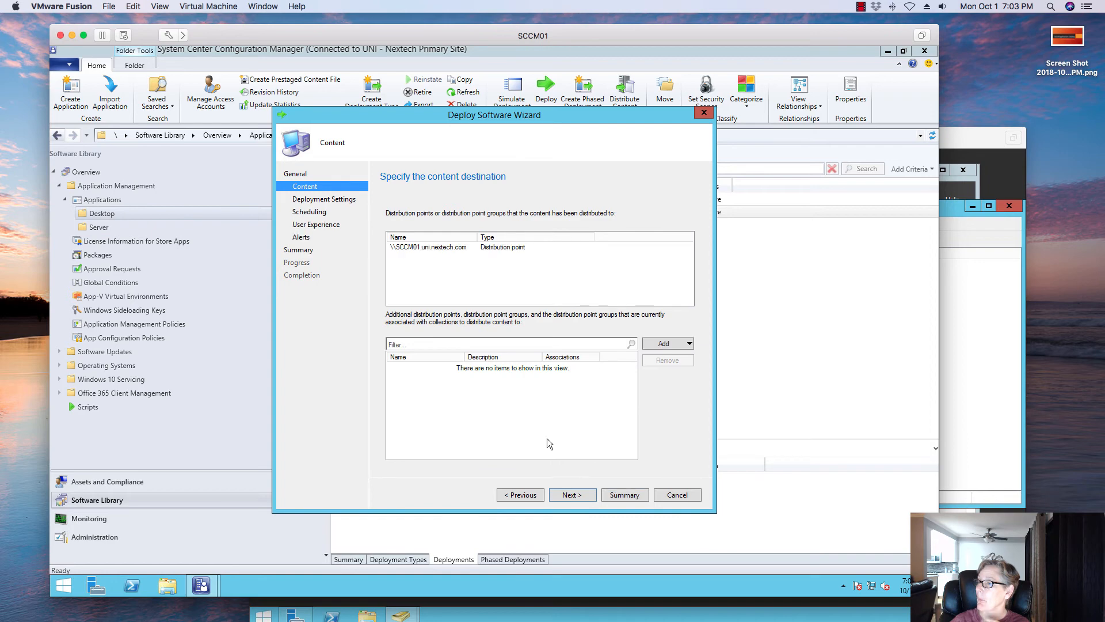
# - Keep the Install action with Available purpose, accepting the default content destination and schedule
pyautogui.click(576, 496)
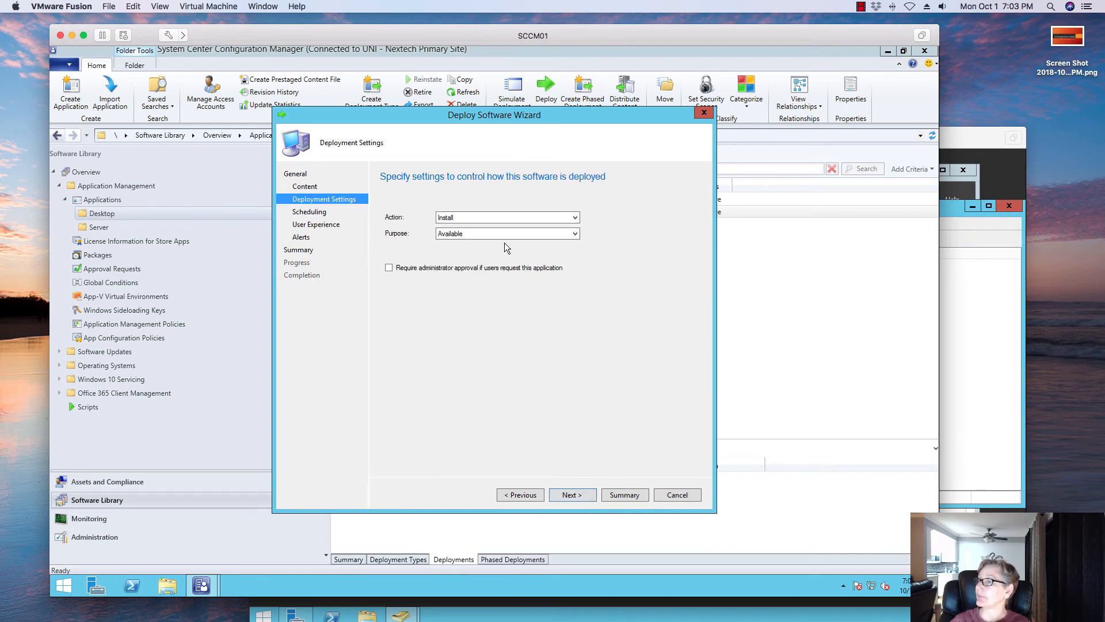
pyautogui.click(502, 235)
pyautogui.click(502, 235)
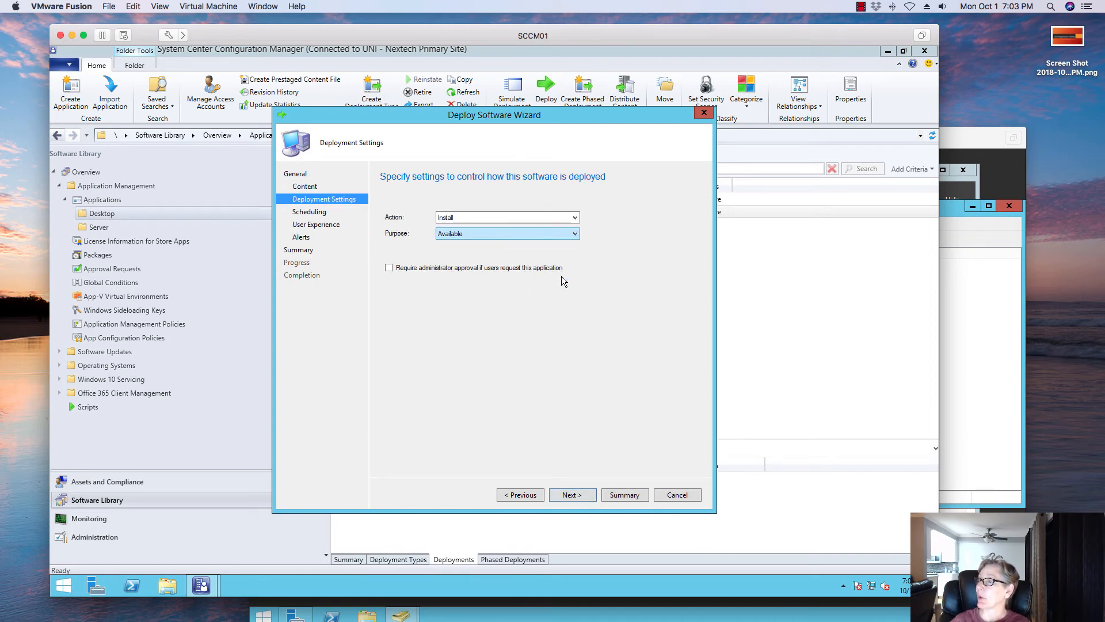
pyautogui.click(585, 500)
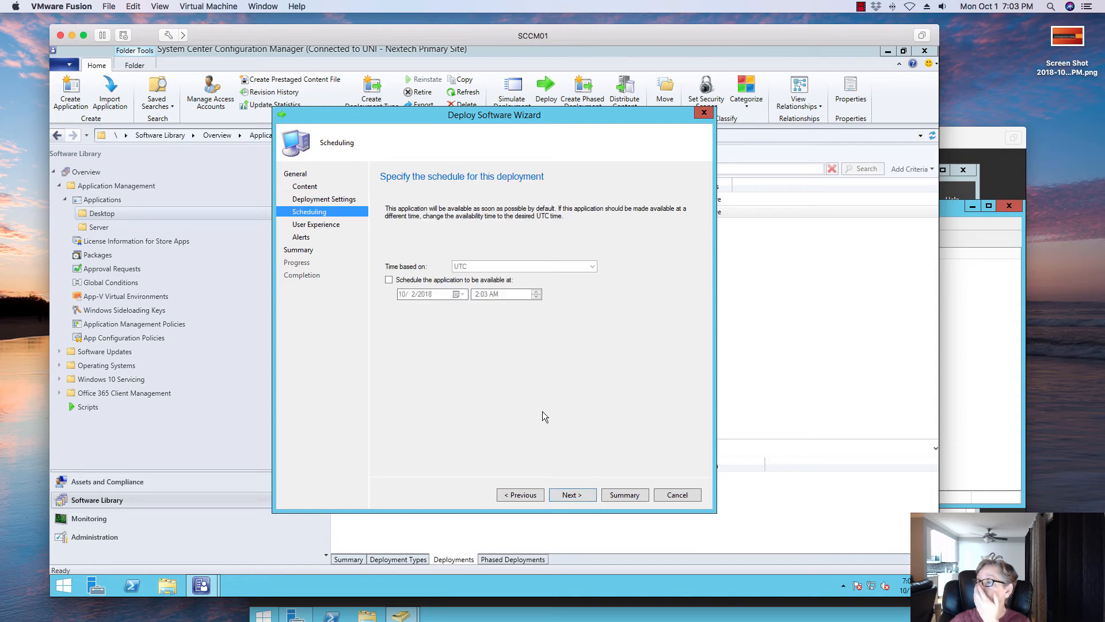
pyautogui.click(572, 495)
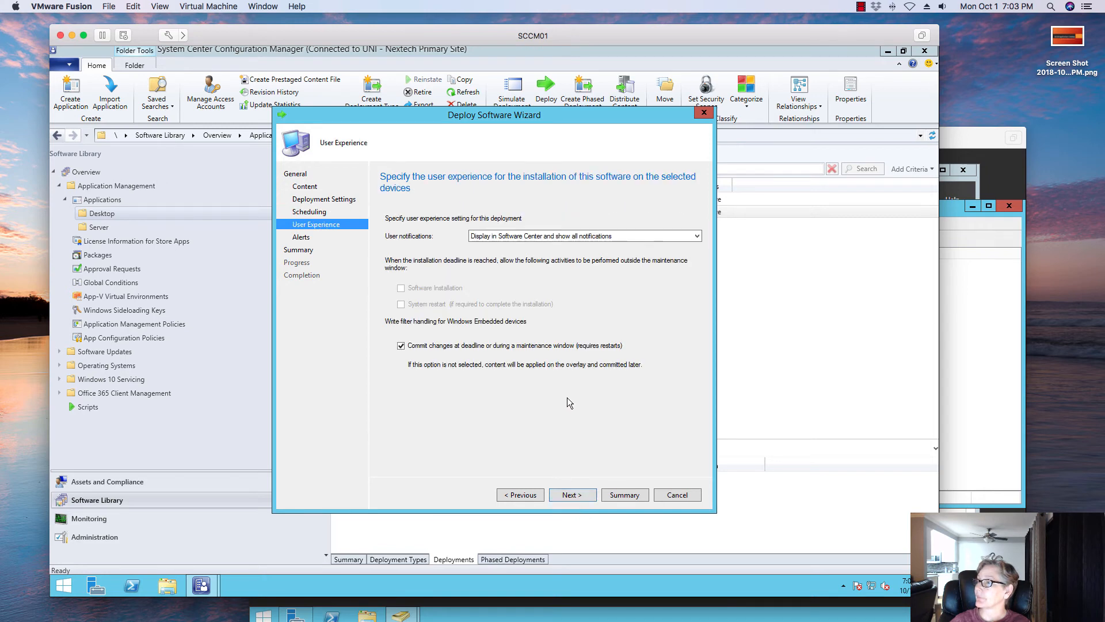
# - Try the computer-restarts-only user notification option, then return to showing all notifications in Software Center
pyautogui.click(552, 237)
pyautogui.click(550, 246)
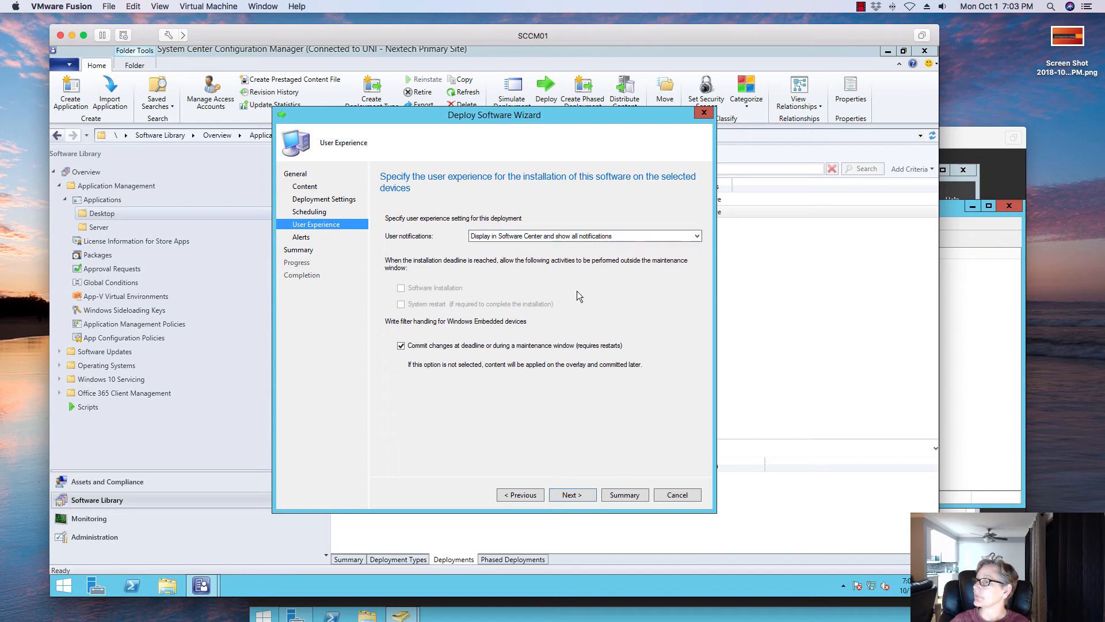
pyautogui.click(569, 237)
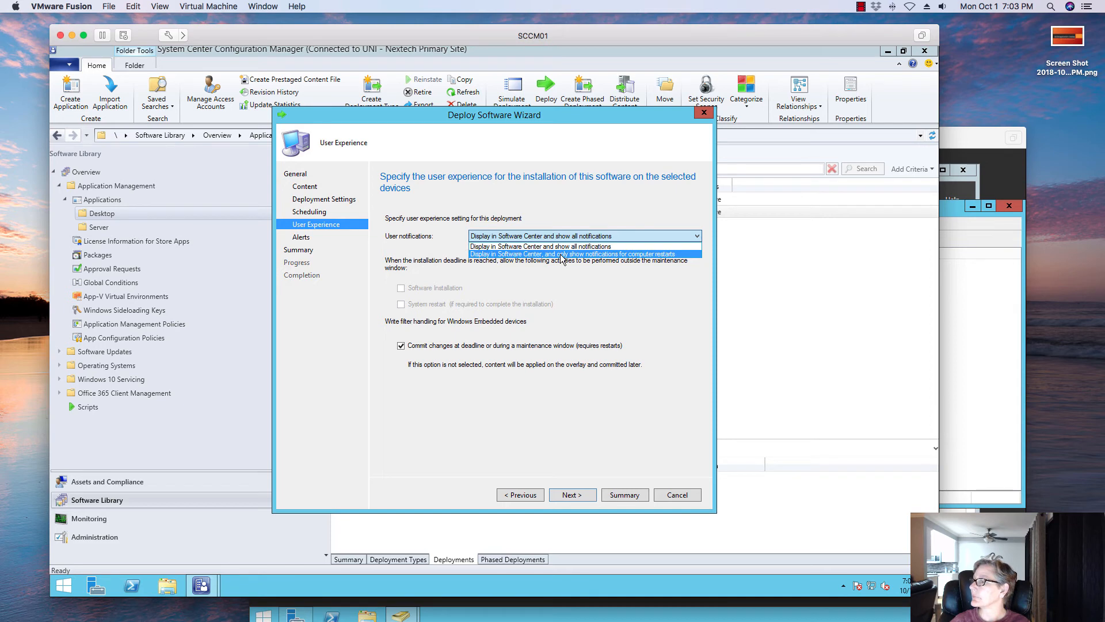
pyautogui.click(561, 255)
pyautogui.click(564, 236)
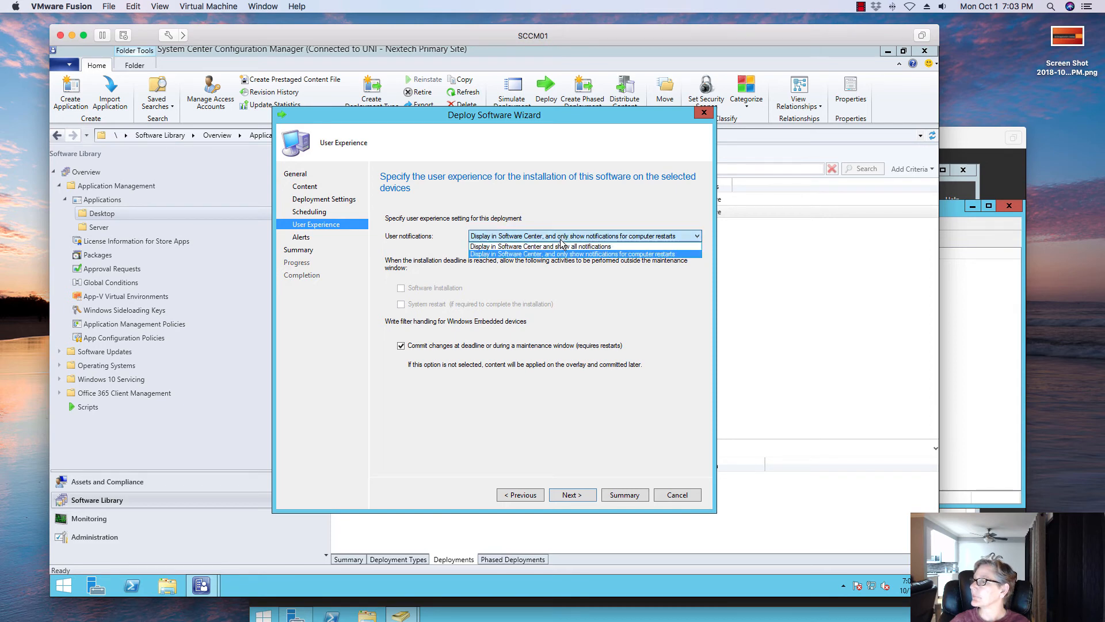
pyautogui.click(560, 246)
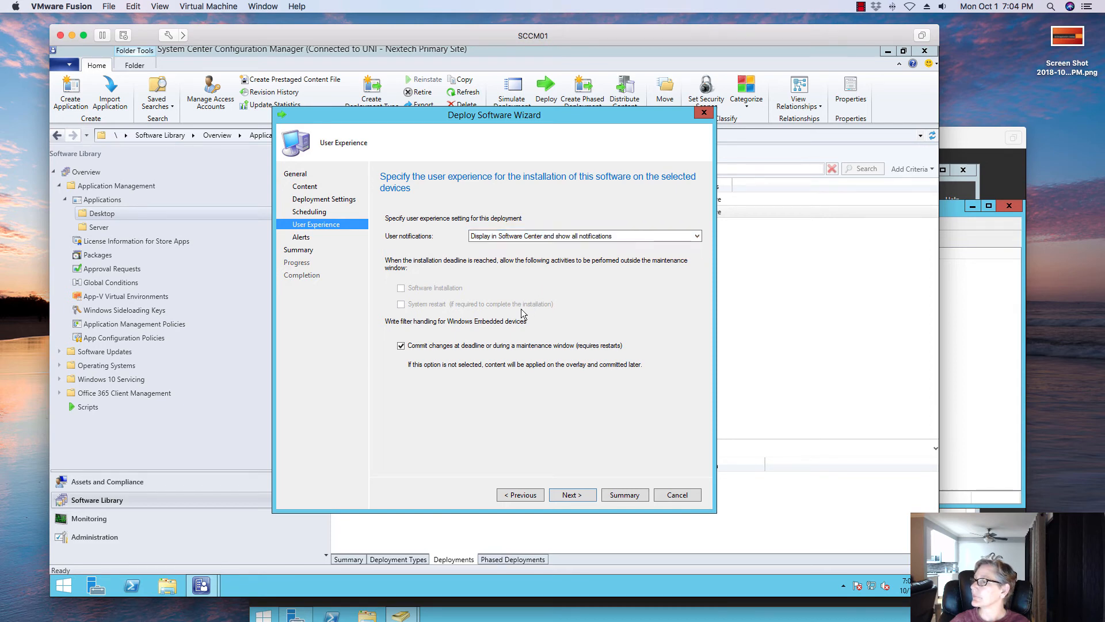
# - Finish the deployment wizard with default alert options and close it
pyautogui.click(577, 496)
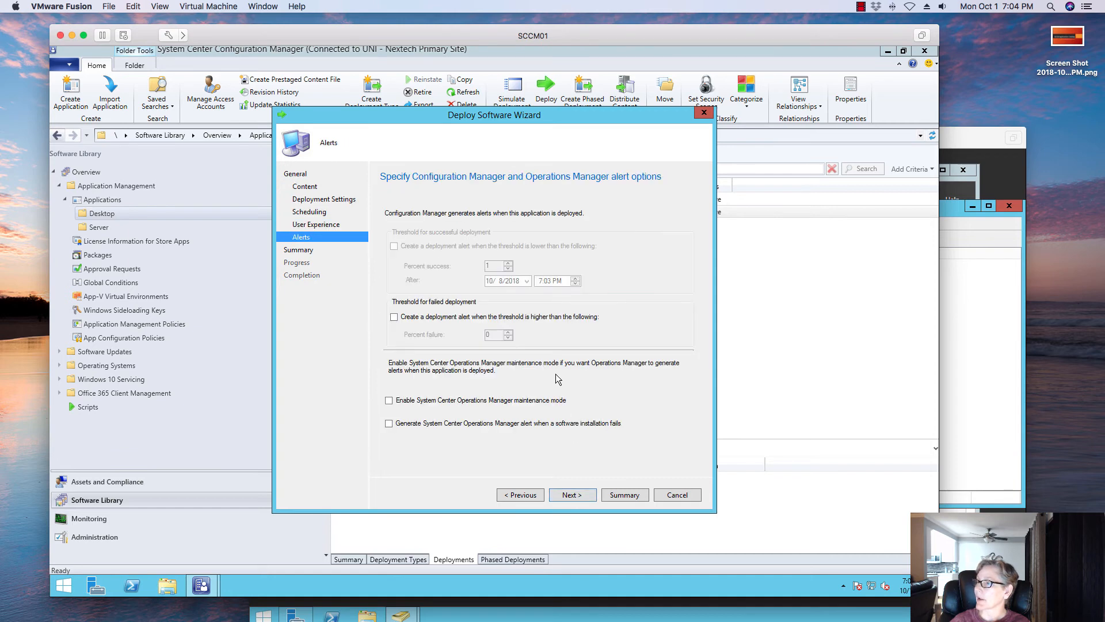
pyautogui.click(575, 499)
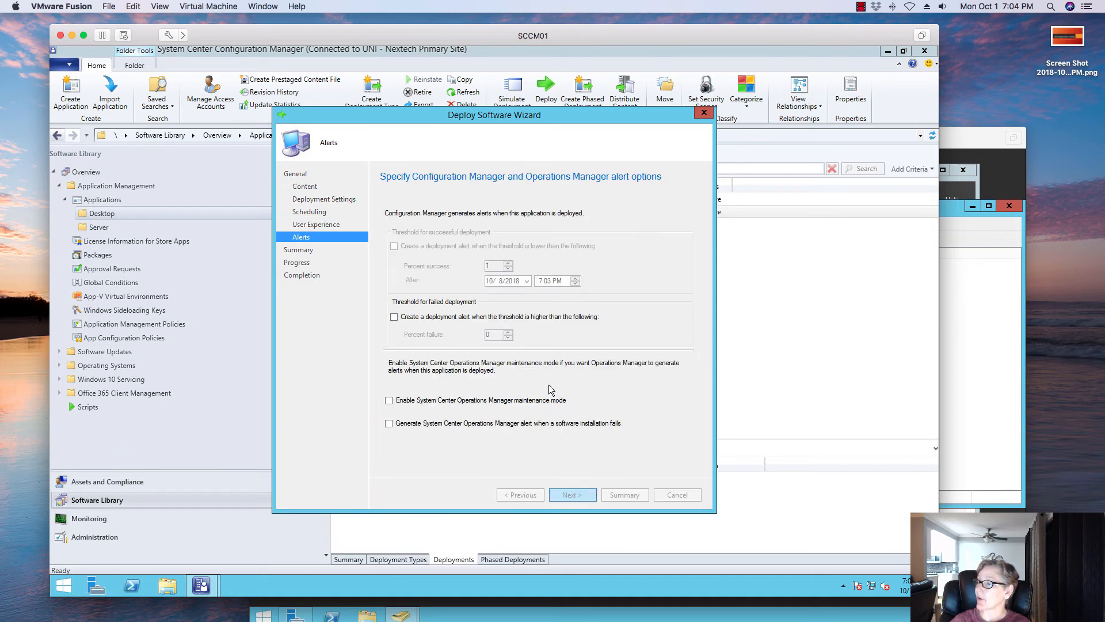
pyautogui.click(573, 496)
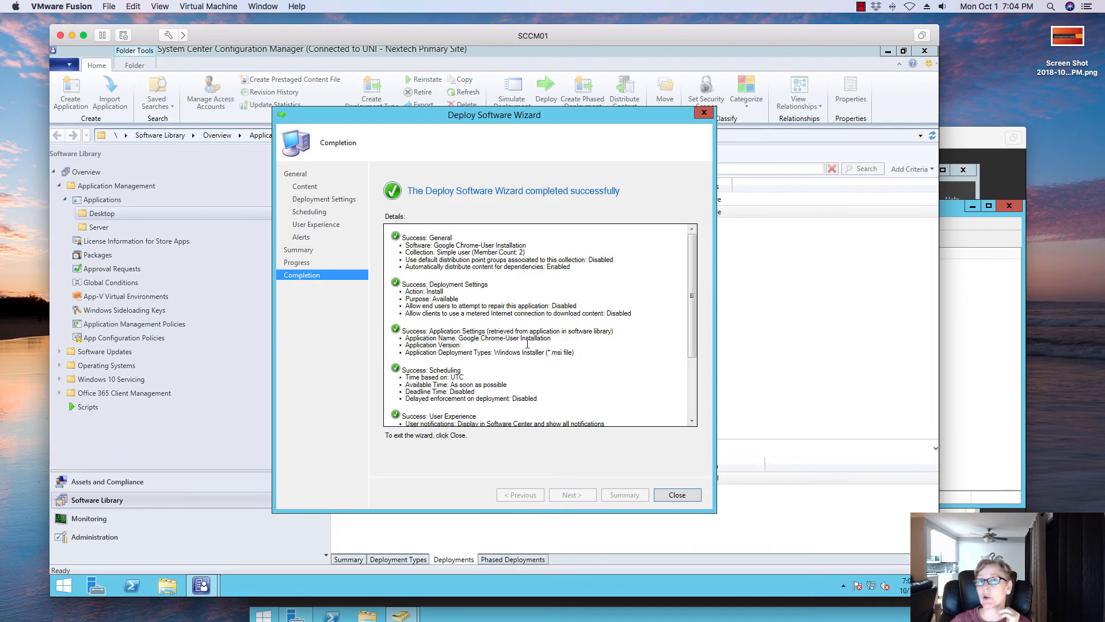
pyautogui.click(677, 495)
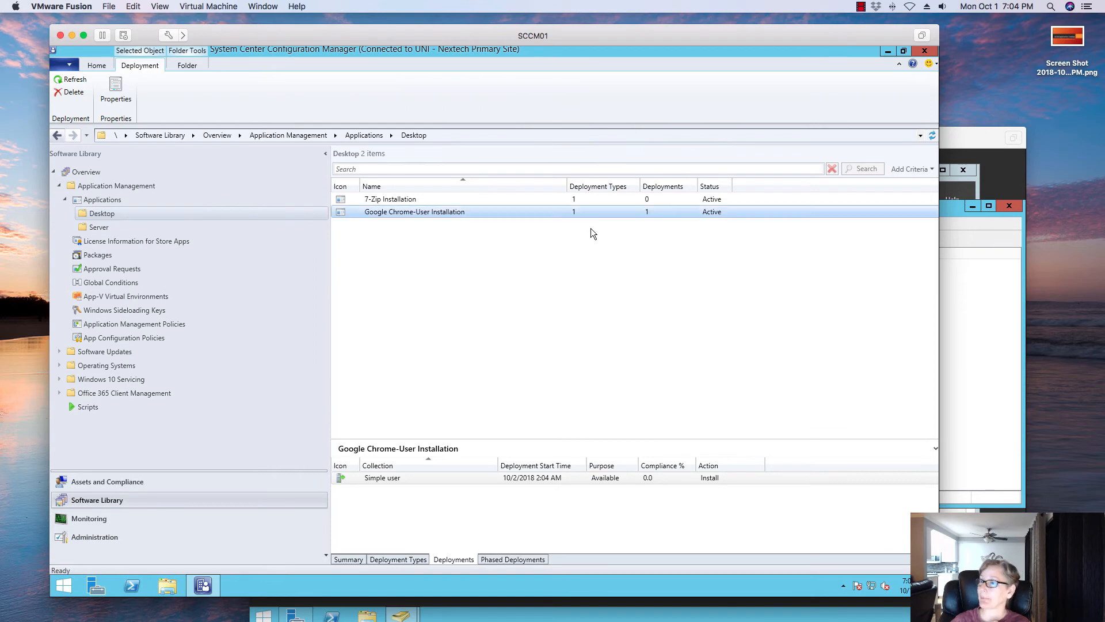
# - Open the Simple user collection under Users to review its member accounts
pyautogui.click(439, 406)
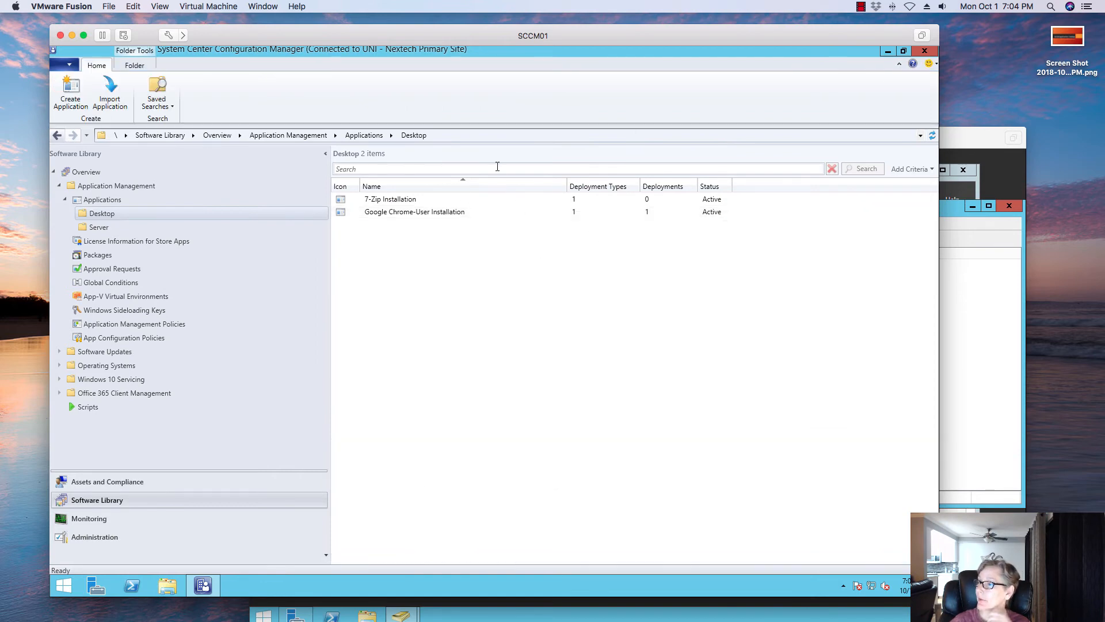
pyautogui.click(442, 210)
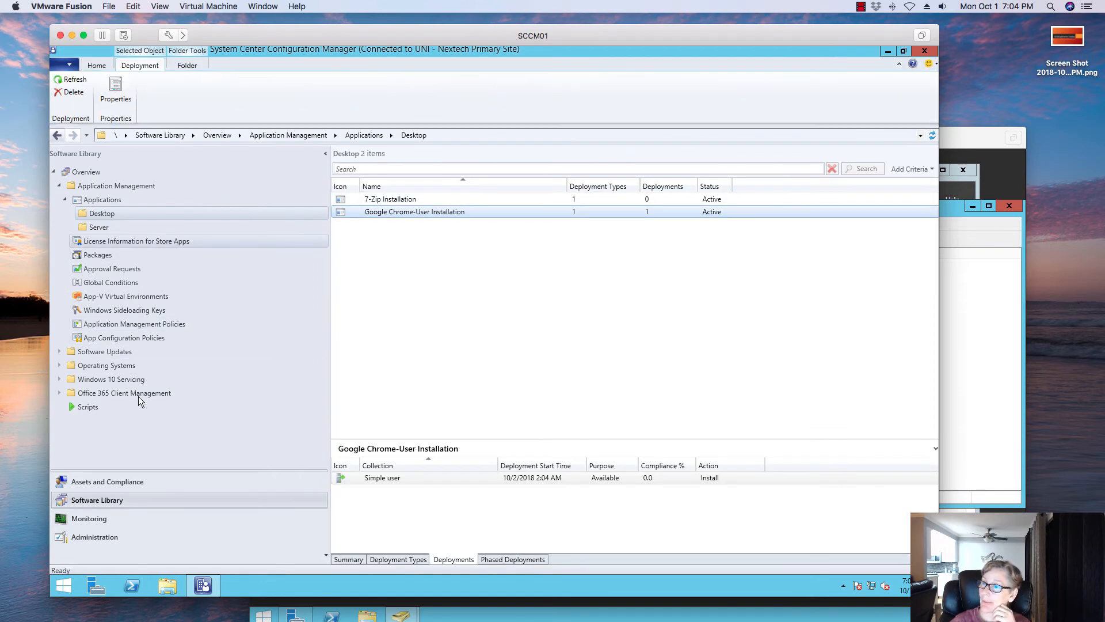
pyautogui.click(115, 481)
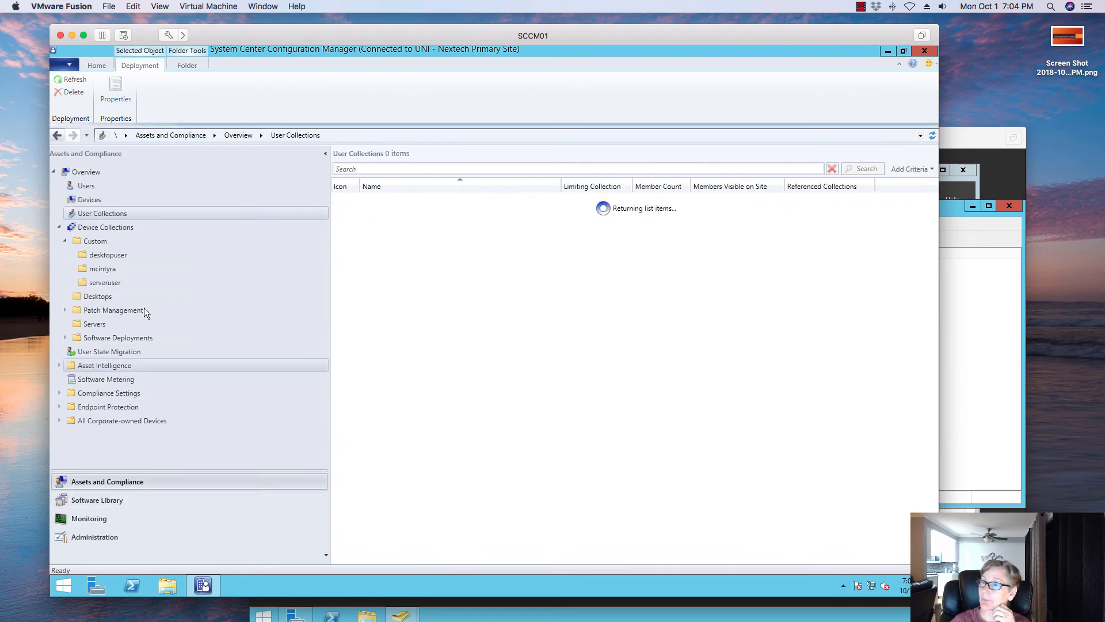
pyautogui.click(92, 185)
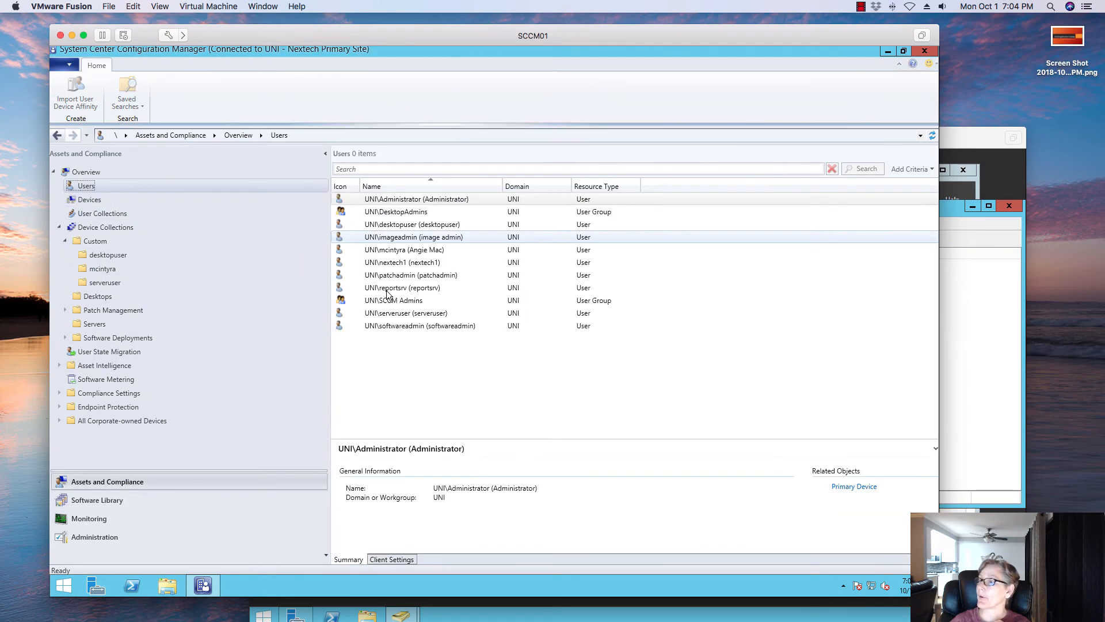
pyautogui.click(118, 215)
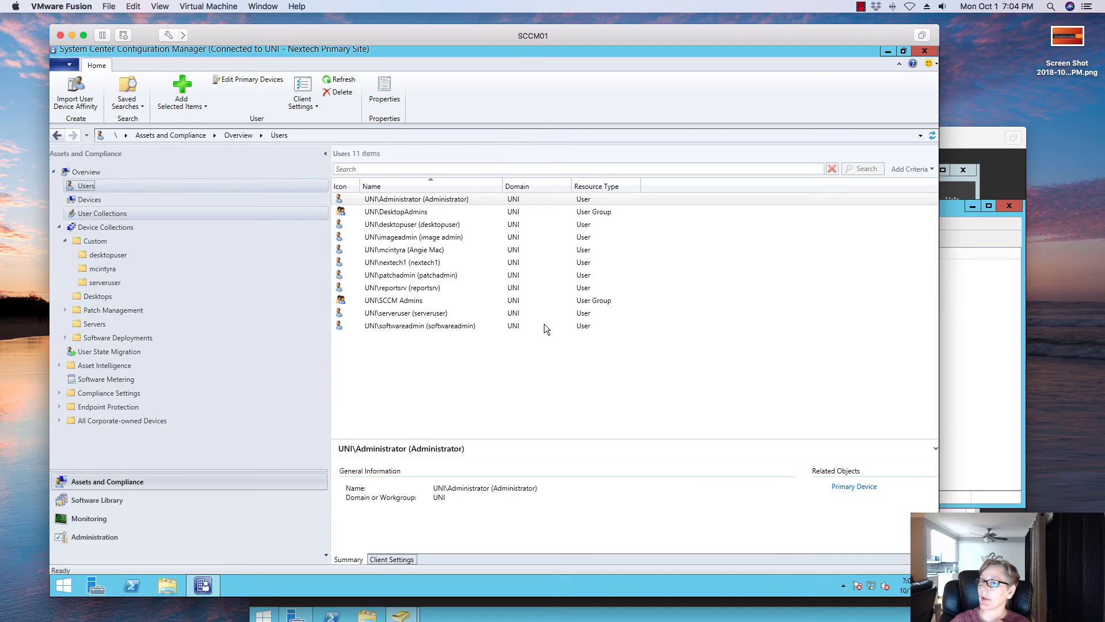
pyautogui.doubleClick(405, 236)
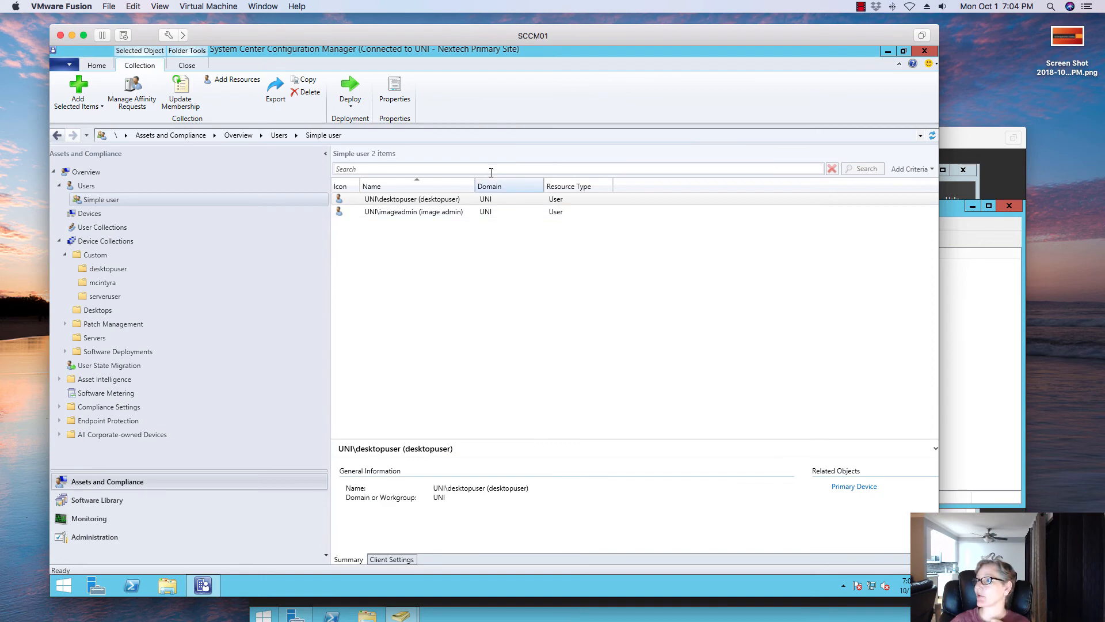
pyautogui.rightClick(453, 205)
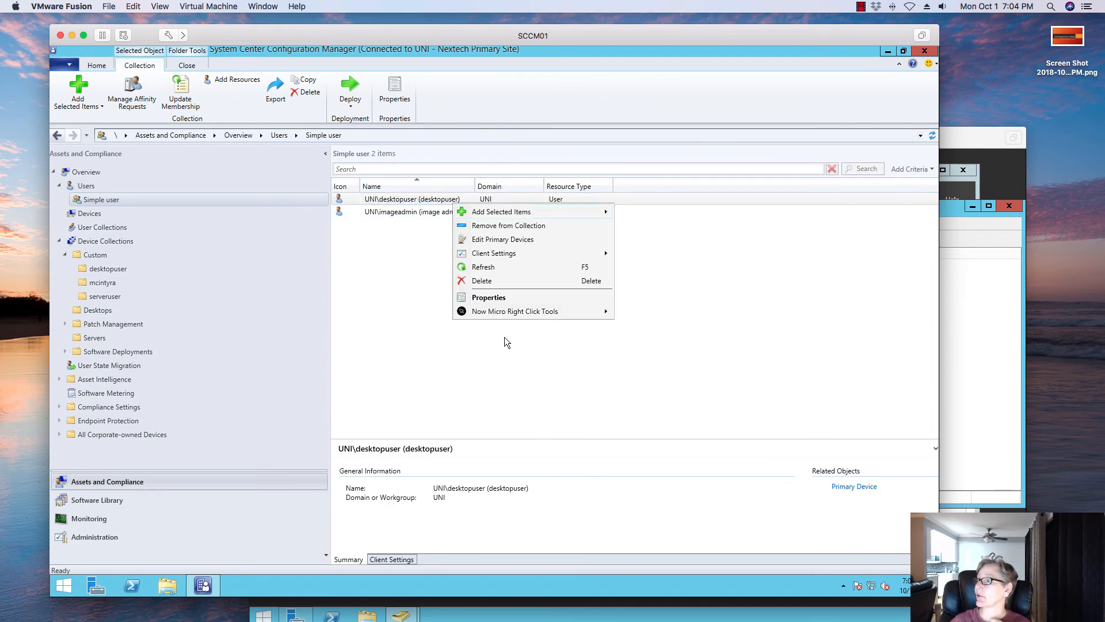
pyautogui.moveTo(595, 311)
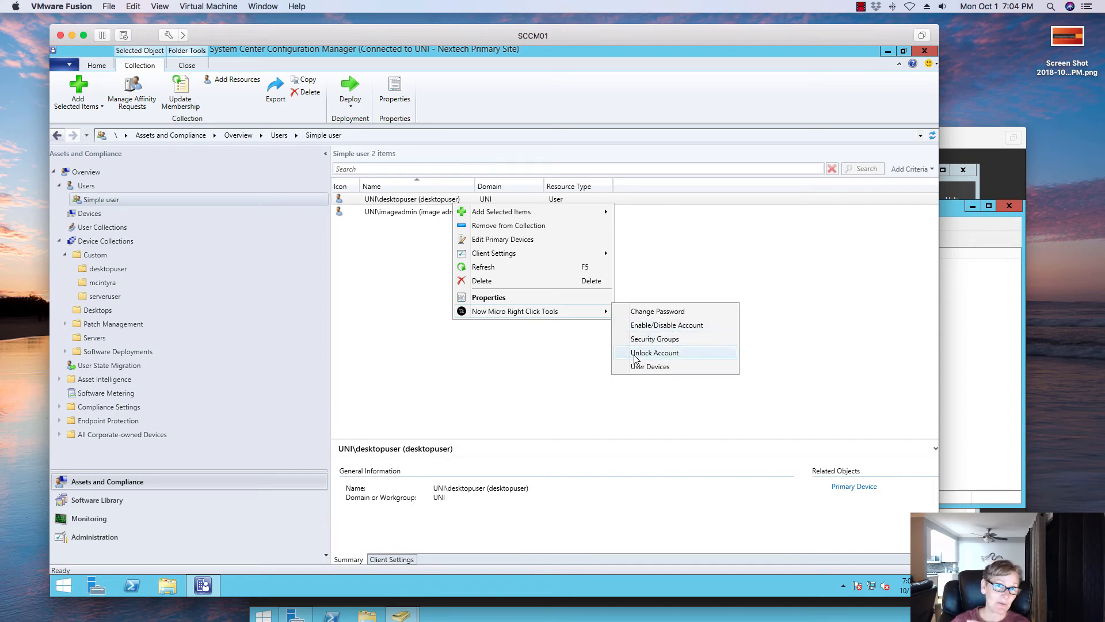
pyautogui.click(520, 388)
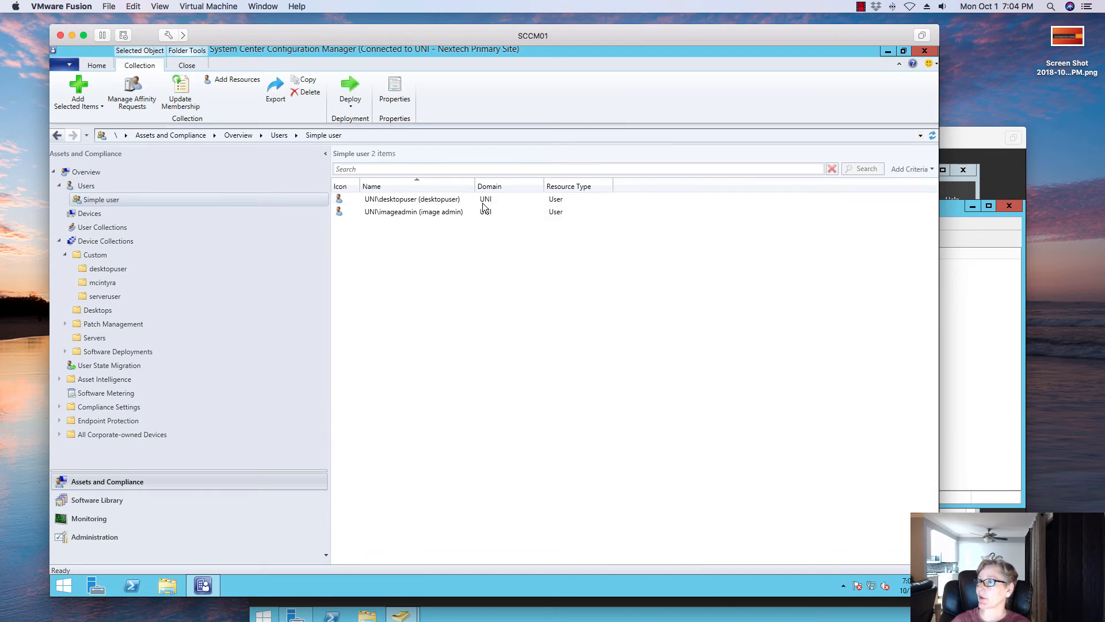
pyautogui.click(455, 206)
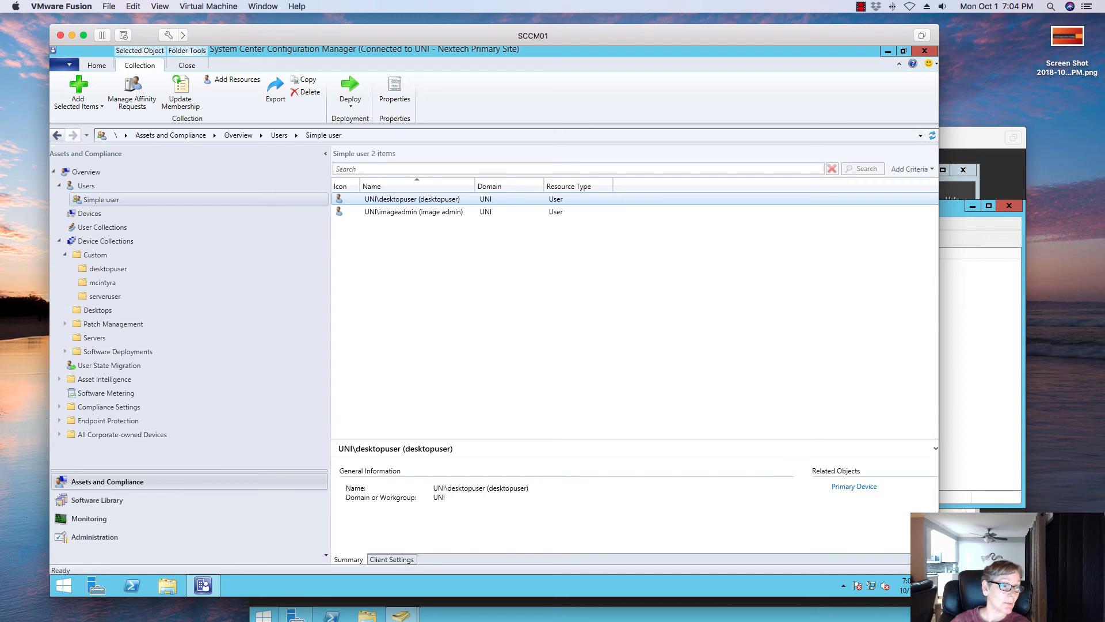
# - Refresh the Application Catalog page in the Windows 10 machine's browser, then close all its tabs
pyautogui.click(1, 438)
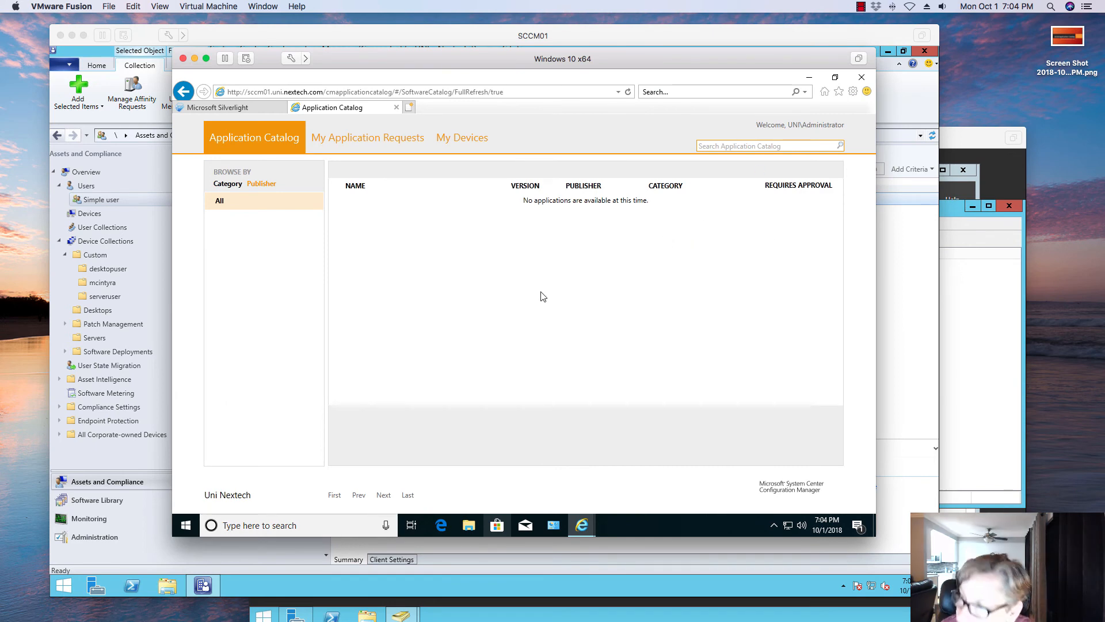
pyautogui.press('F5')
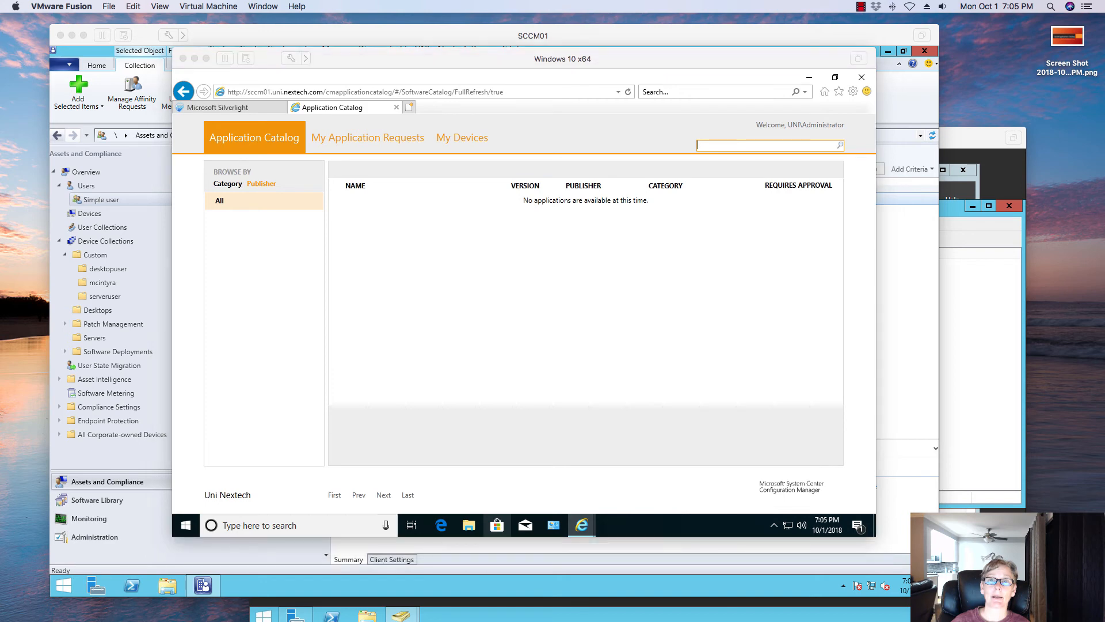
pyautogui.click(404, 287)
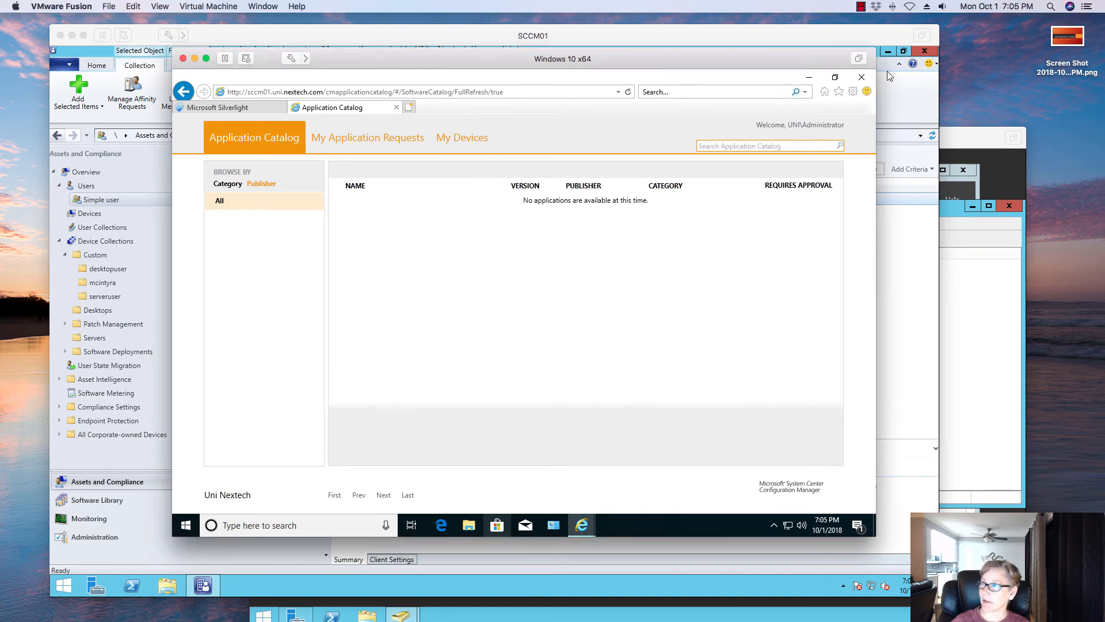
pyautogui.click(863, 81)
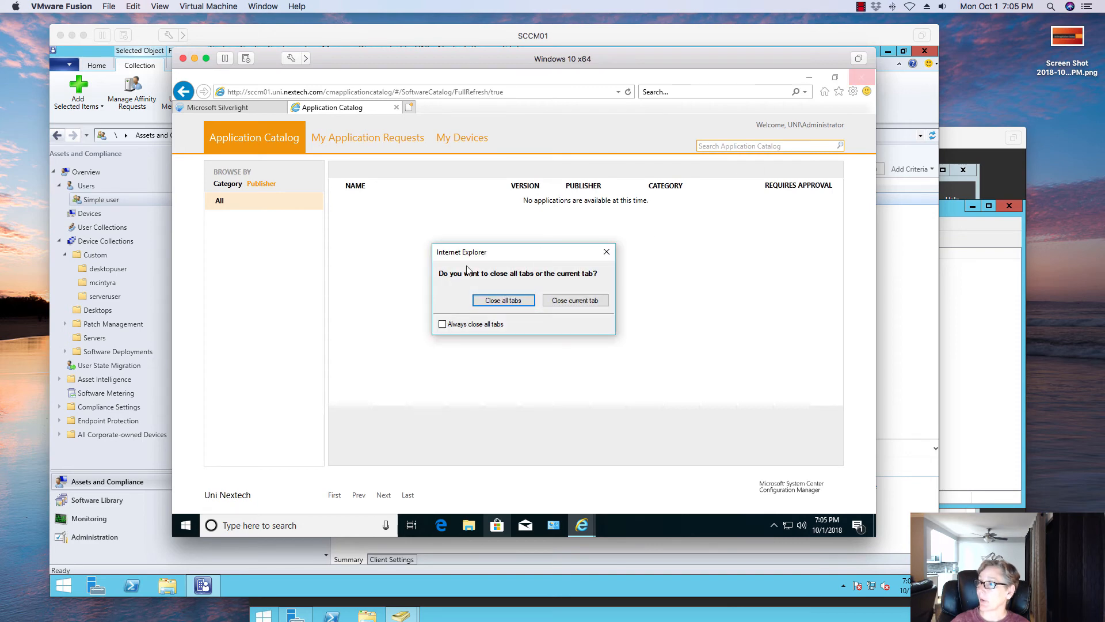
pyautogui.click(502, 300)
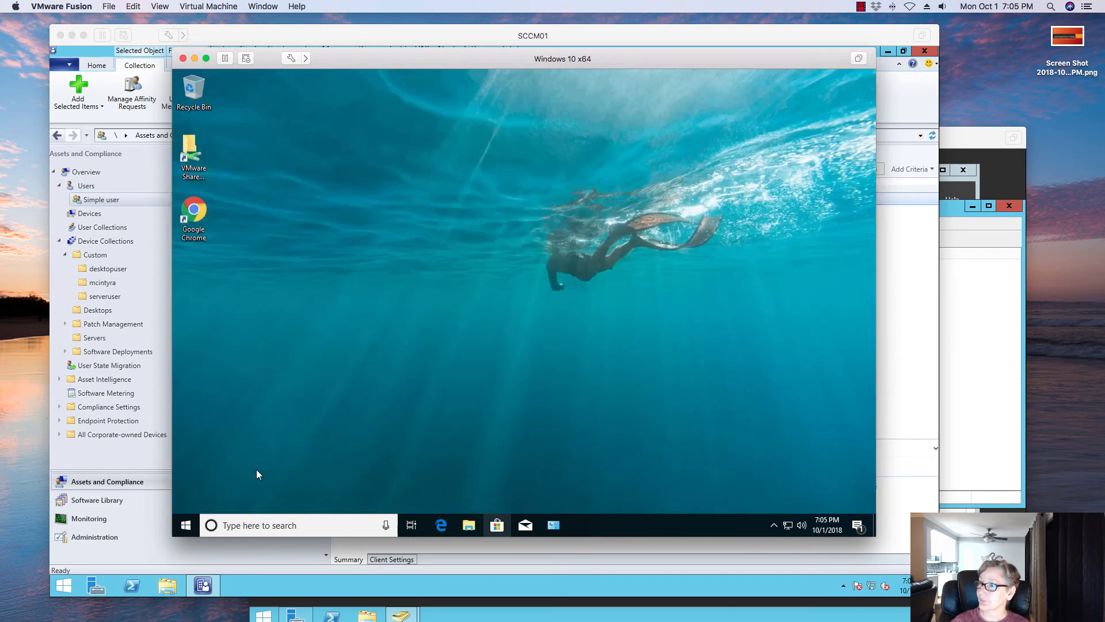
# - Sign out of the current Windows 10 session
pyautogui.rightClick(185, 529)
pyautogui.moveTo(305, 492)
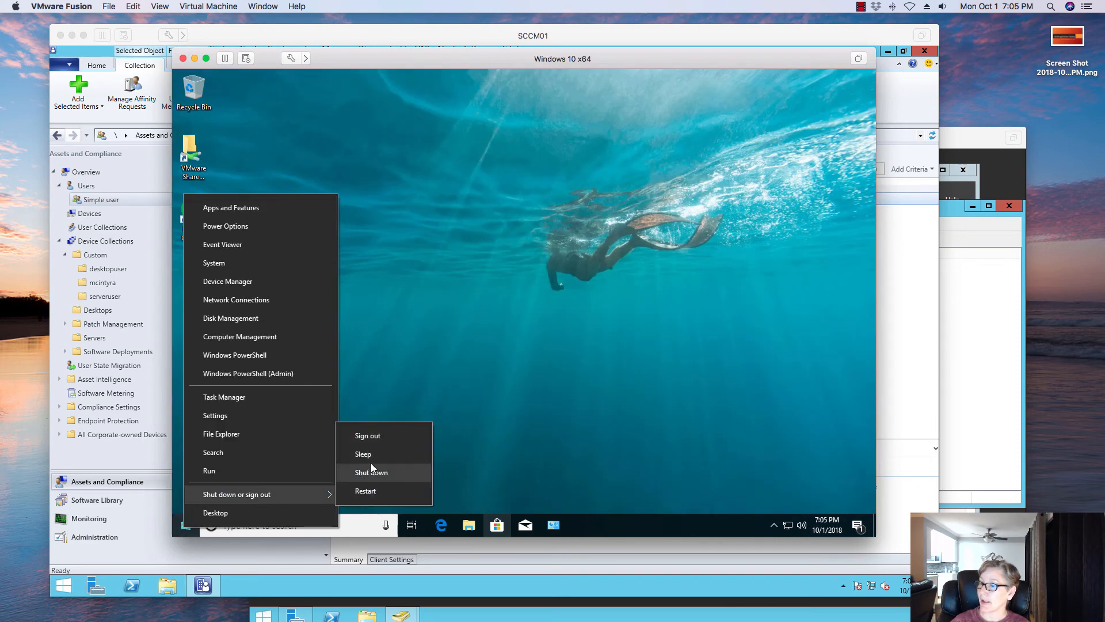
pyautogui.click(368, 435)
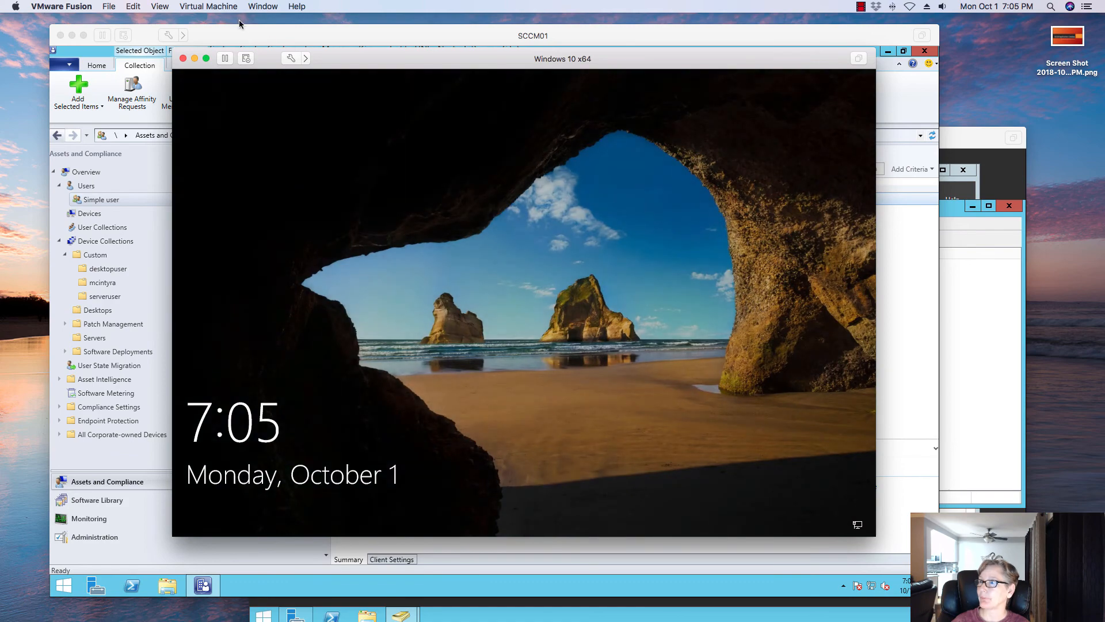
# - Send Ctrl-Alt-Del to the virtual machine and choose to sign in as another user
pyautogui.click(222, 8)
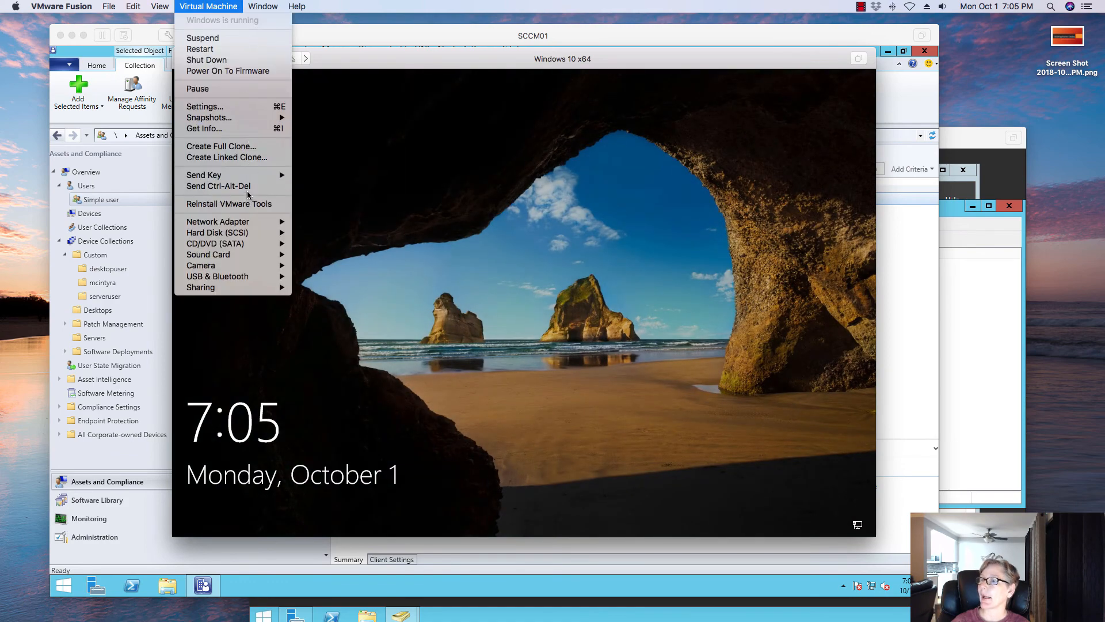
pyautogui.click(219, 186)
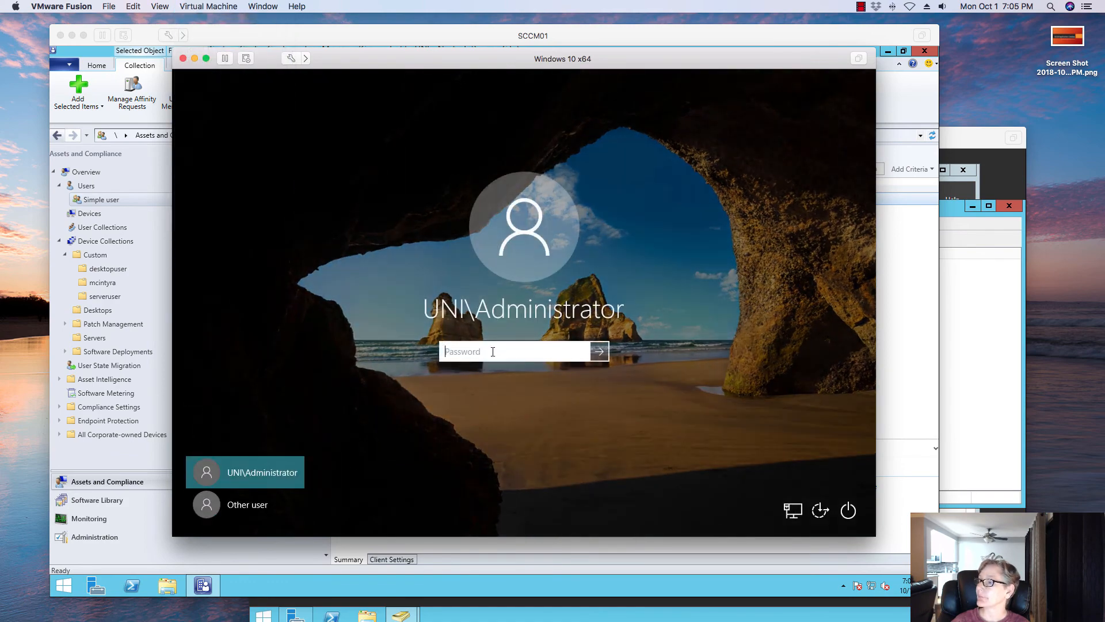
pyautogui.click(265, 517)
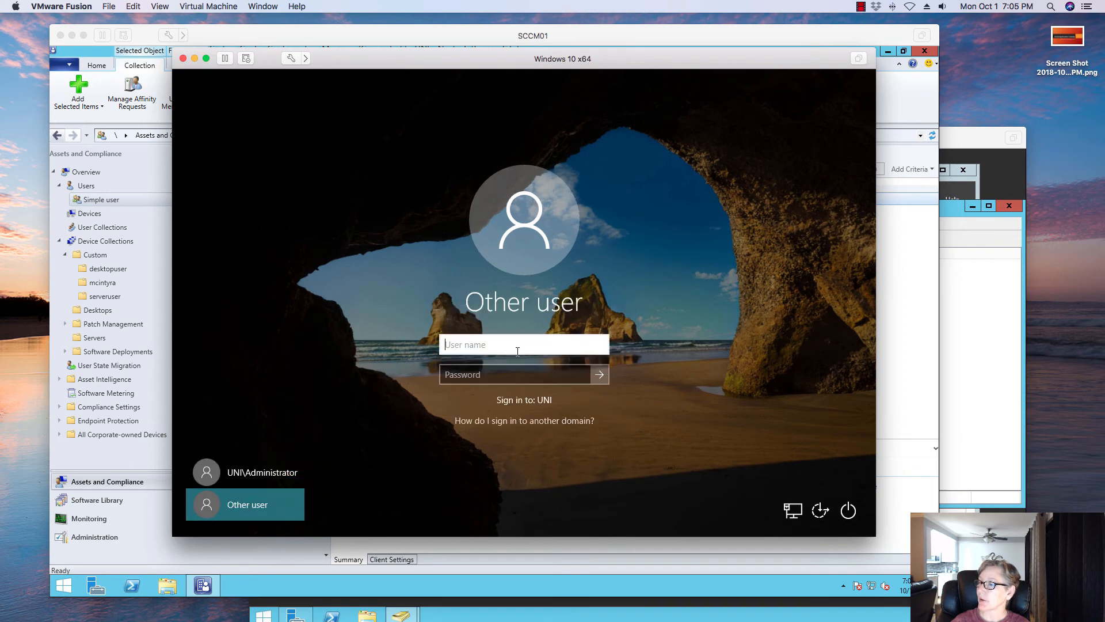
# - Try to sign in as uni\desktopuser by entering the account password
pyautogui.write('uni')
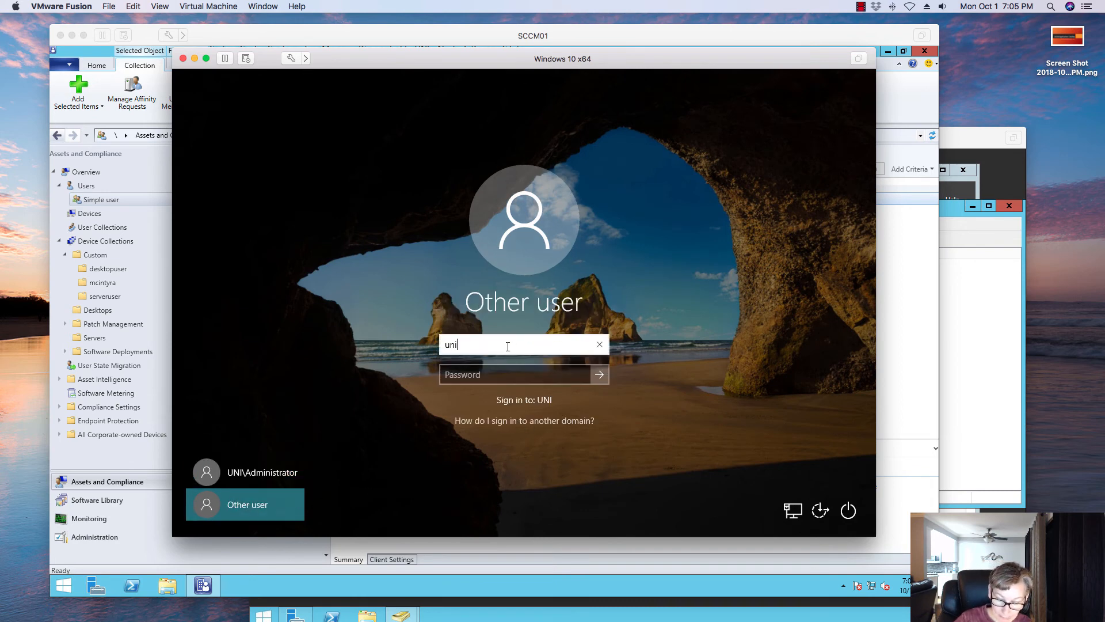
pyautogui.write('\\desktopuser')
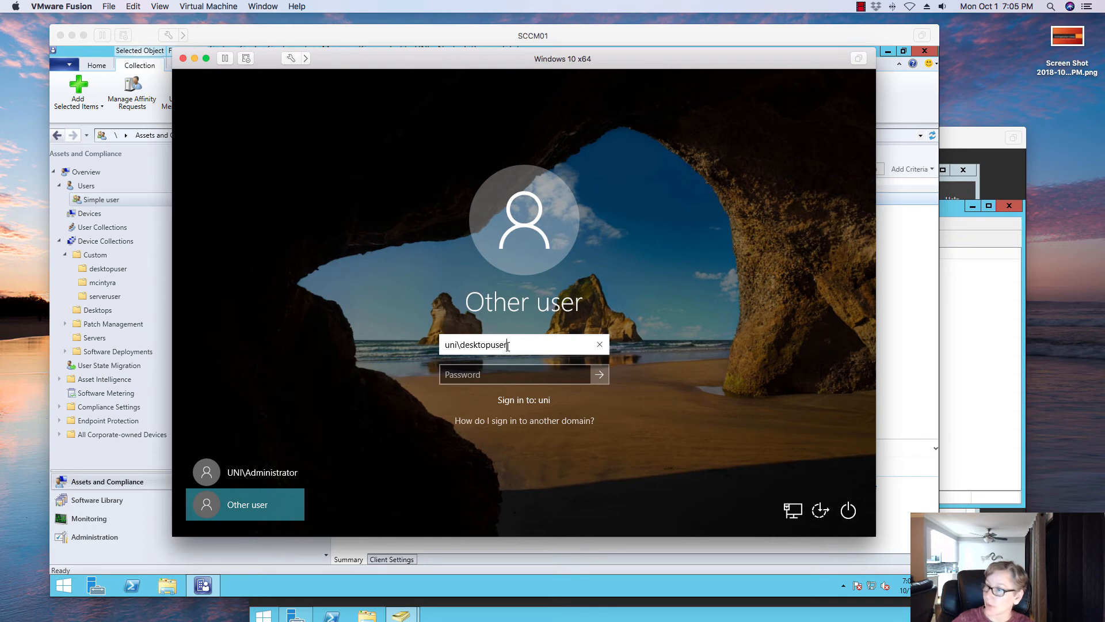
pyautogui.press('Tab')
pyautogui.write('••')
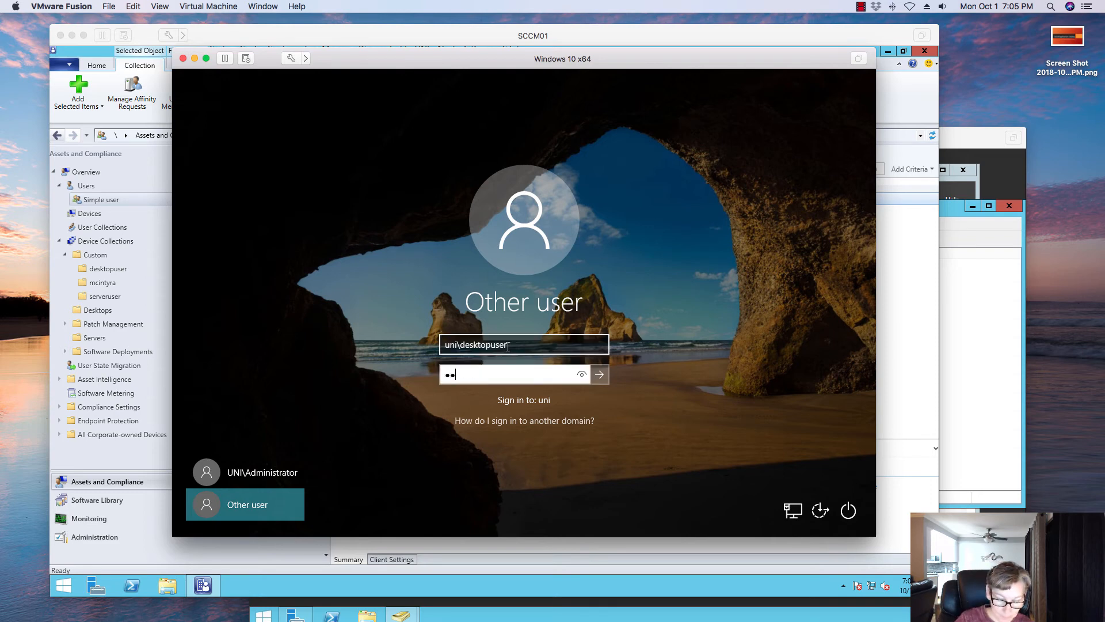
pyautogui.press('Return')
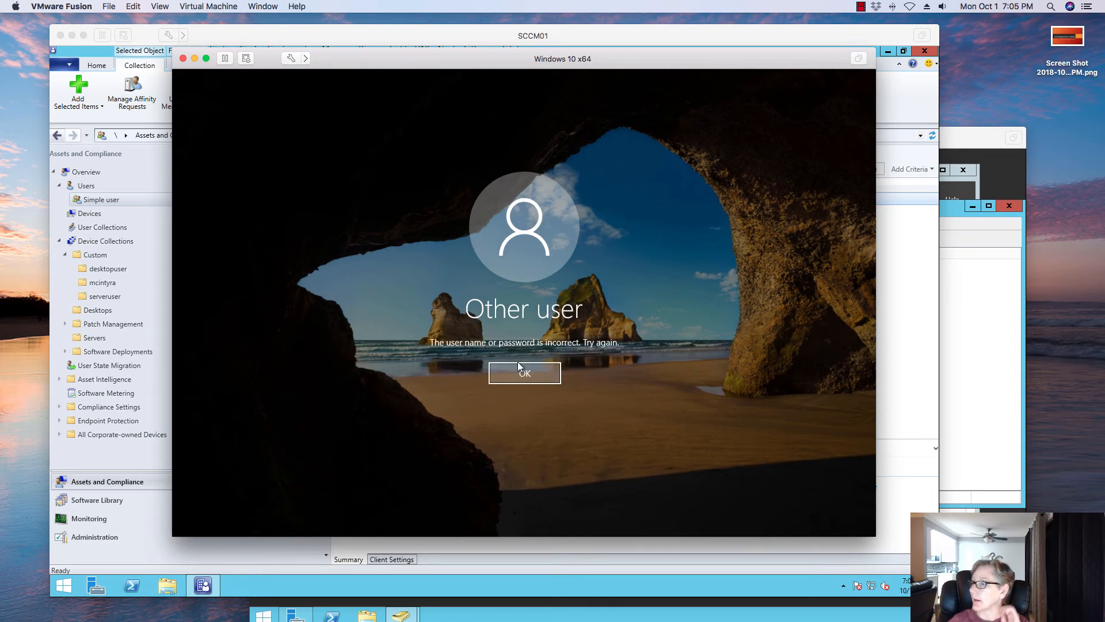
pyautogui.click(517, 363)
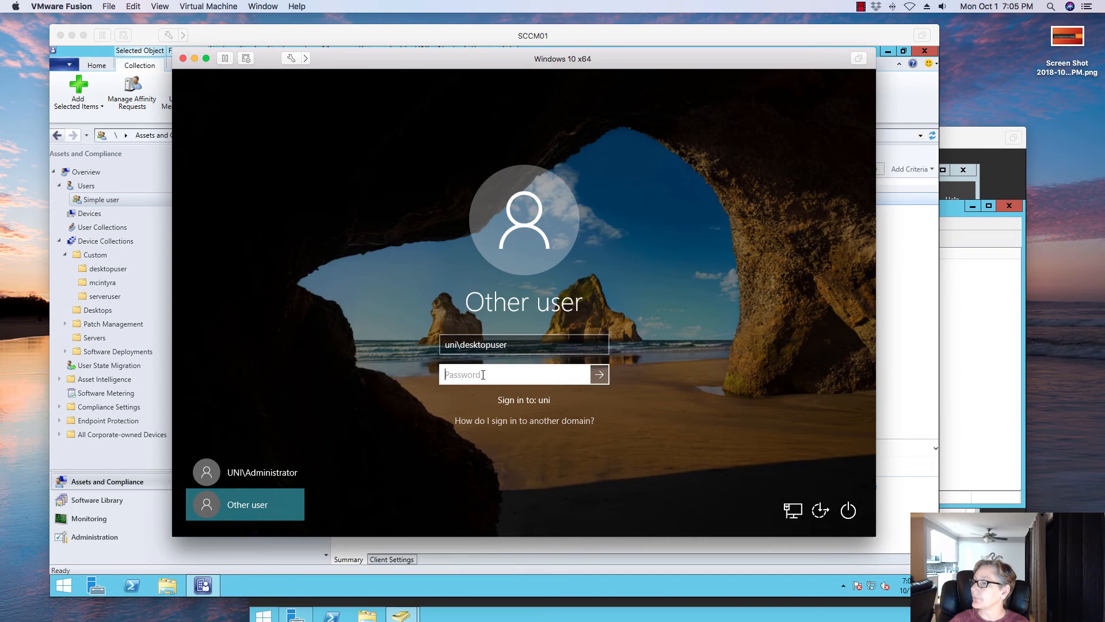
pyautogui.write('••')
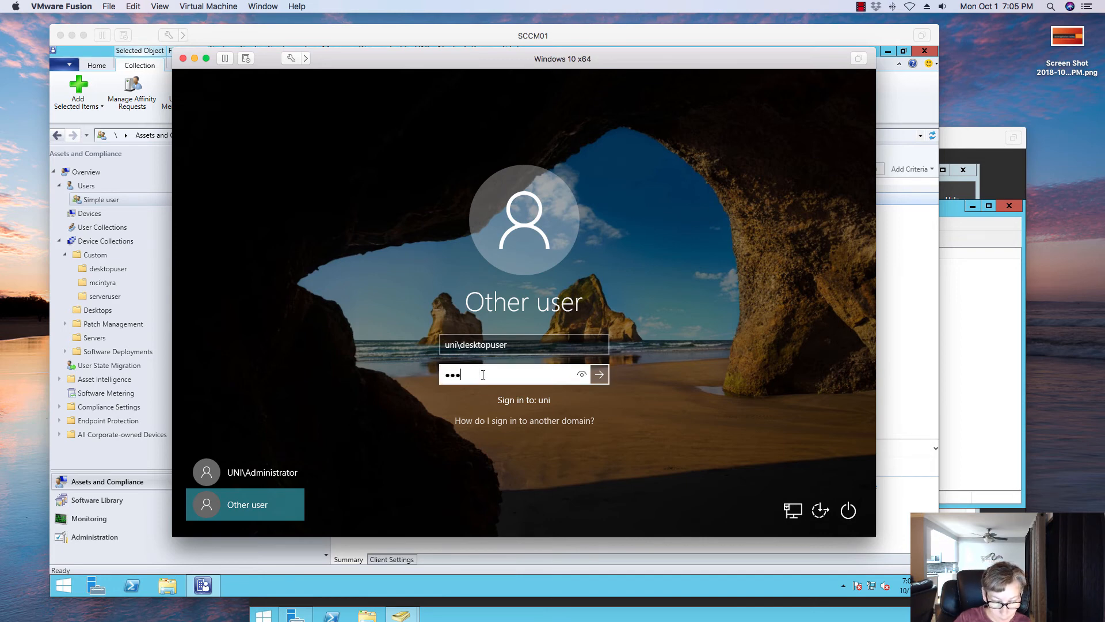
pyautogui.press('Return')
pyautogui.press('Return')
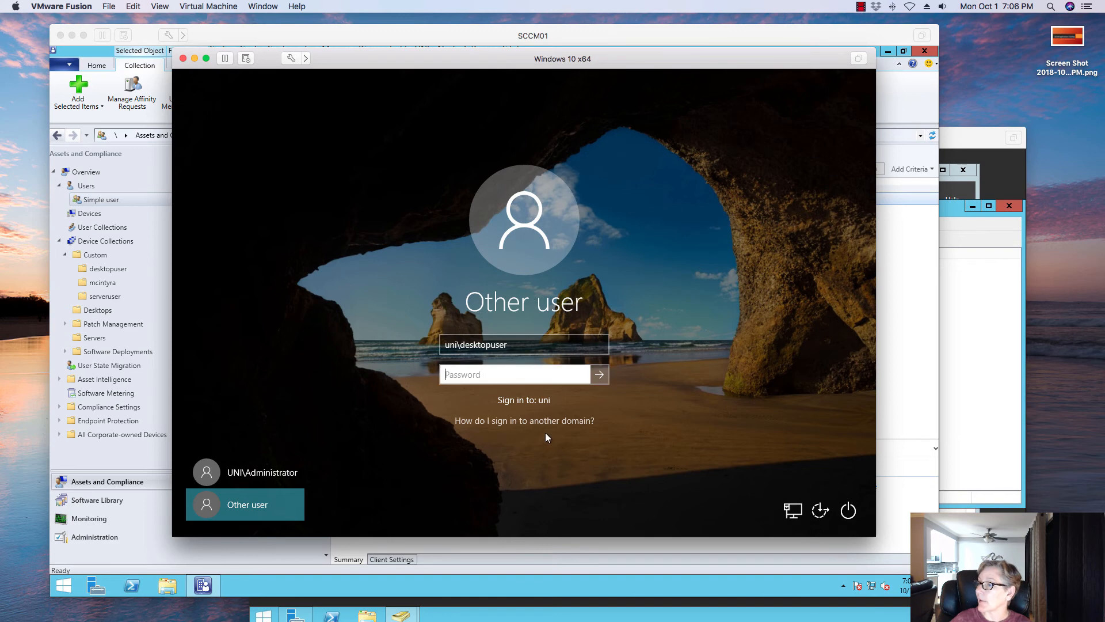
# - Change the user name to uni\imageadmin, enter the account password and sign in
pyautogui.click(526, 343)
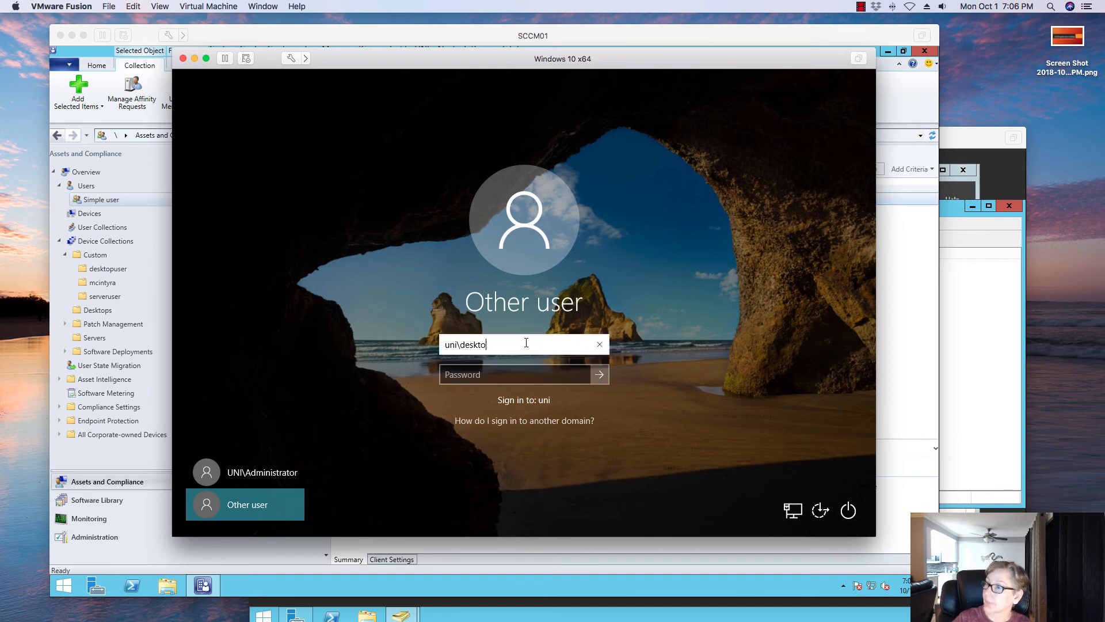
pyautogui.press('BackSpace')
pyautogui.press('BackSpace')
pyautogui.press('BackSpace')
pyautogui.press('BackSpace')
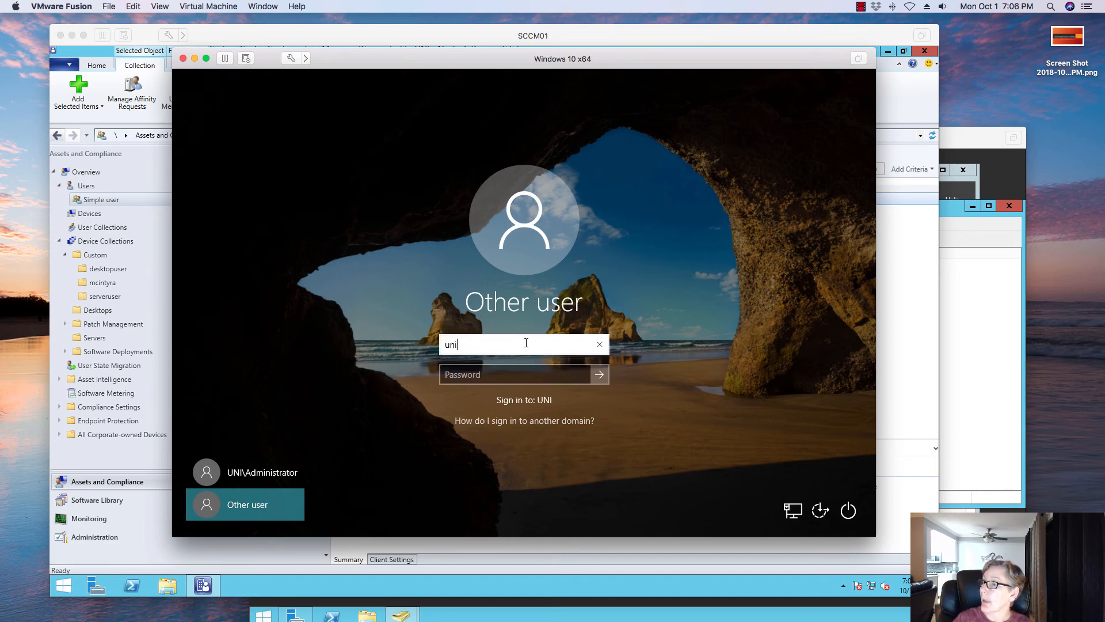
pyautogui.write('uni')
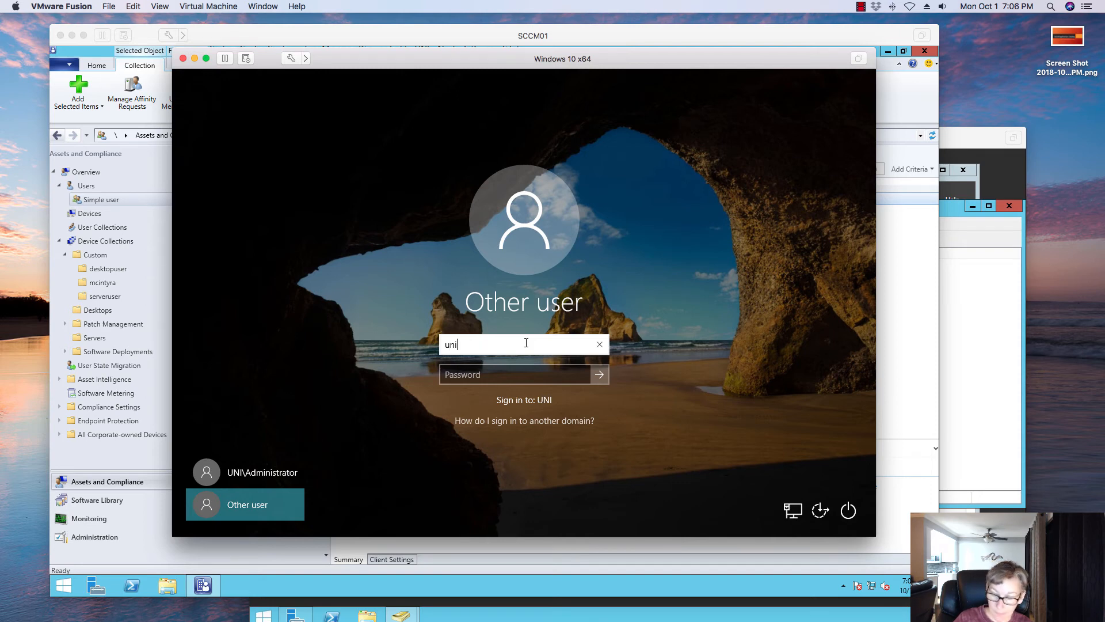
pyautogui.write('\\imageadmin')
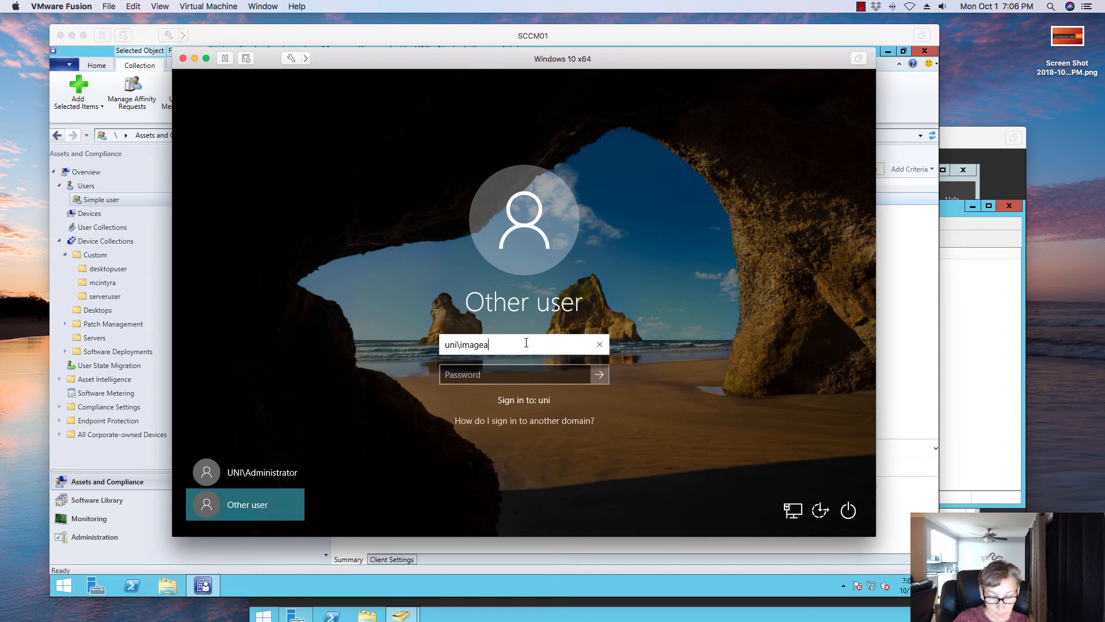
pyautogui.press('Tab')
pyautogui.write('*******')
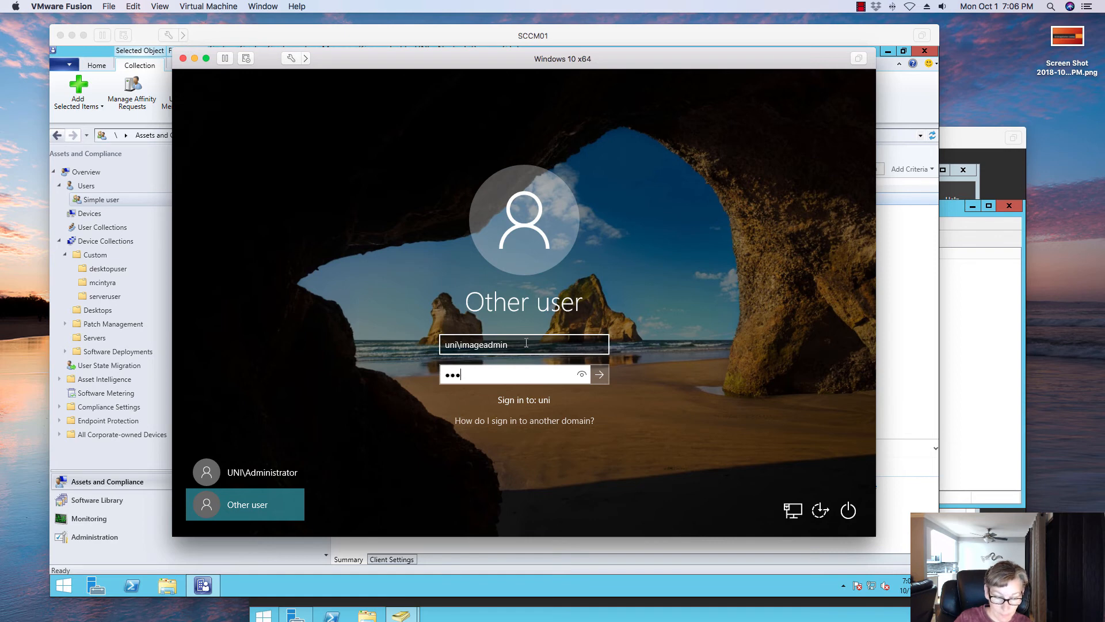
pyautogui.press('Return')
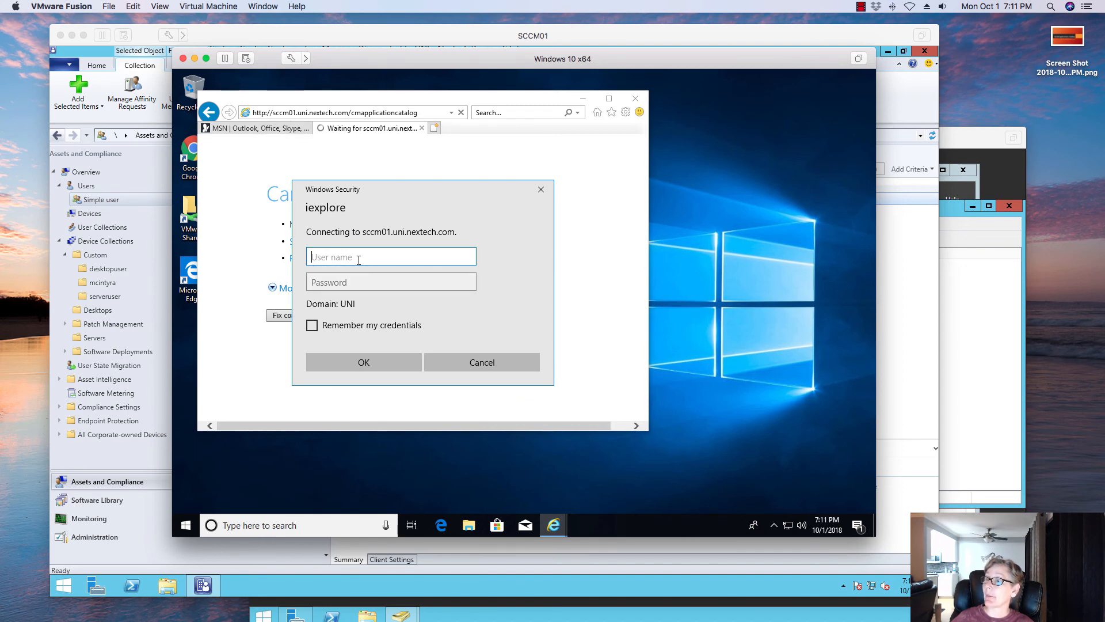
# - Authenticate to the Application Catalog as uni\imageadmin with the account password, then maximize the catalog window
pyautogui.write('uni\\')
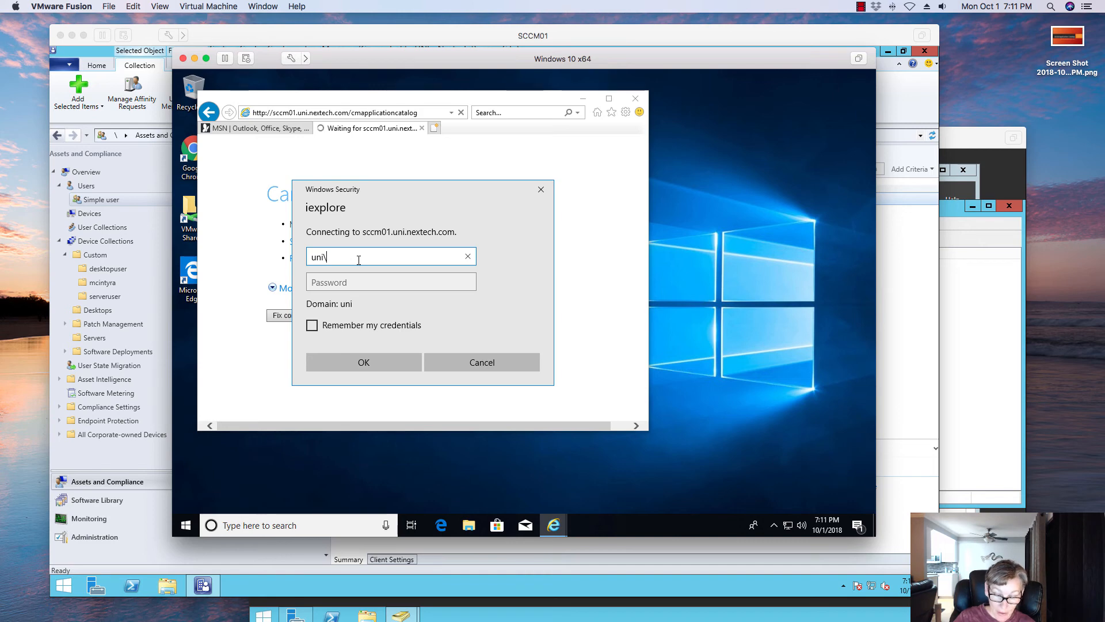
pyautogui.write('imageadm')
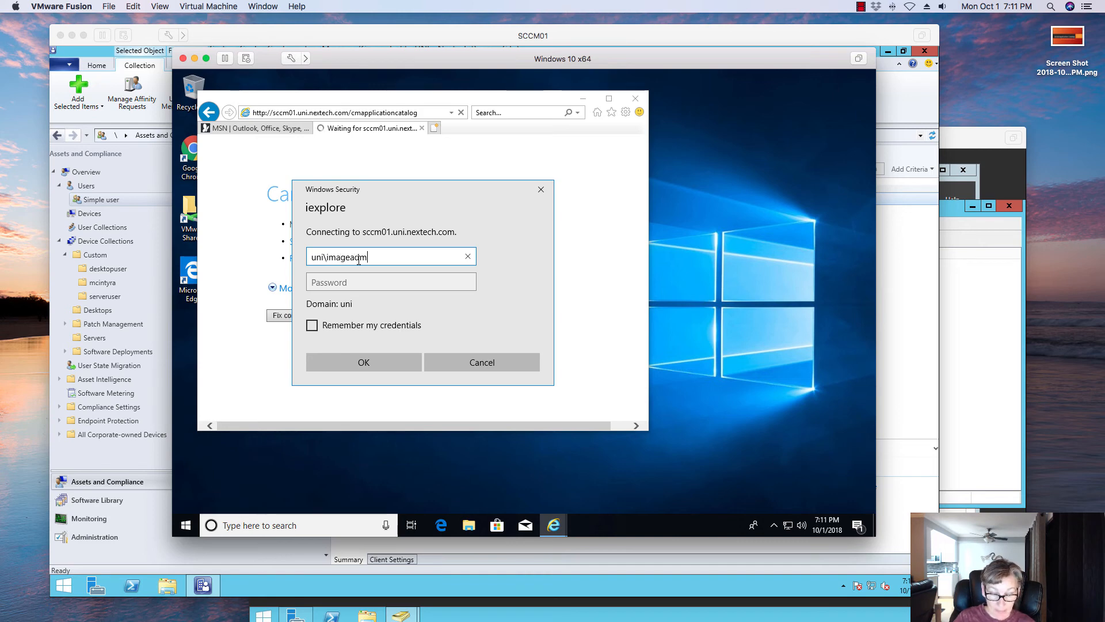
pyautogui.write('in')
pyautogui.press('Tab')
pyautogui.write('••••')
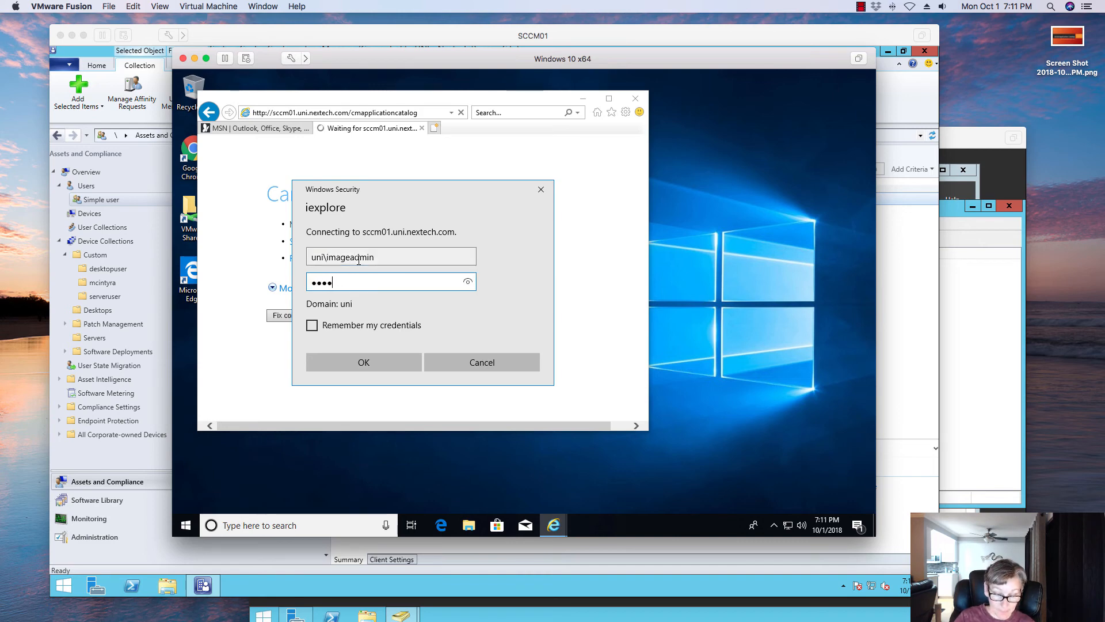
pyautogui.write('••••')
pyautogui.press('Return')
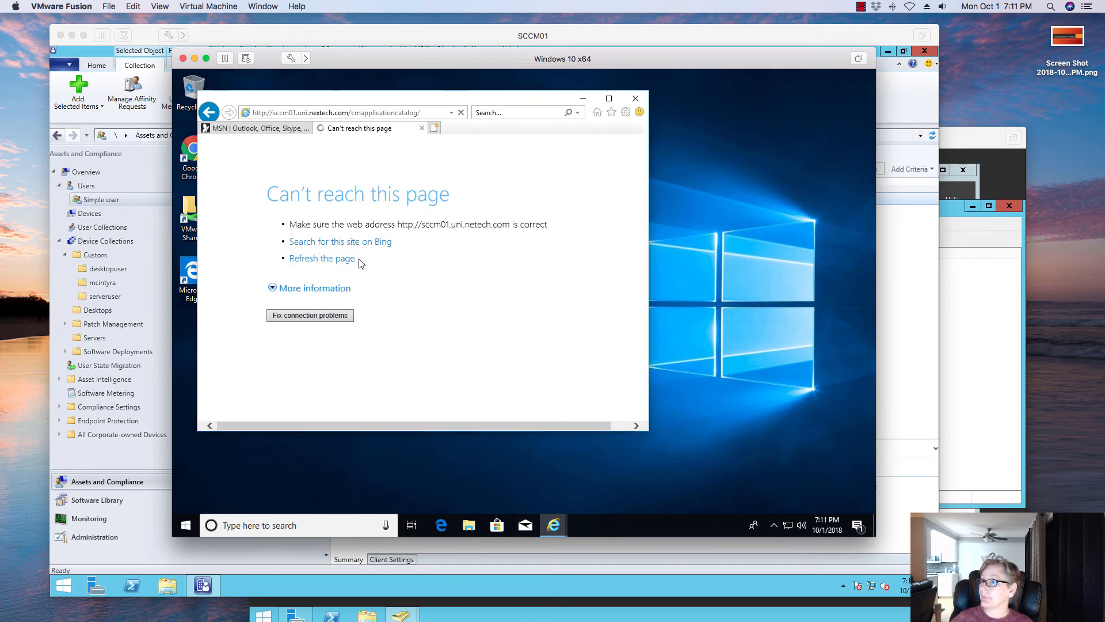
pyautogui.click(609, 99)
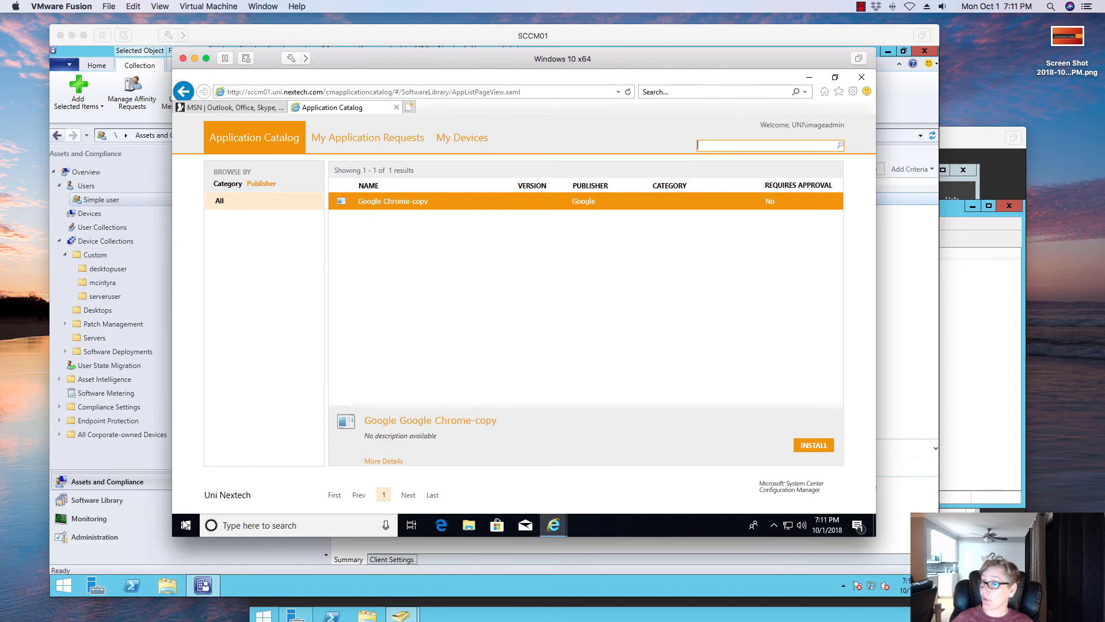
# - Try to launch software center from the Run dialog, then dismiss the dialogs
pyautogui.rightClick(185, 525)
pyautogui.click(225, 464)
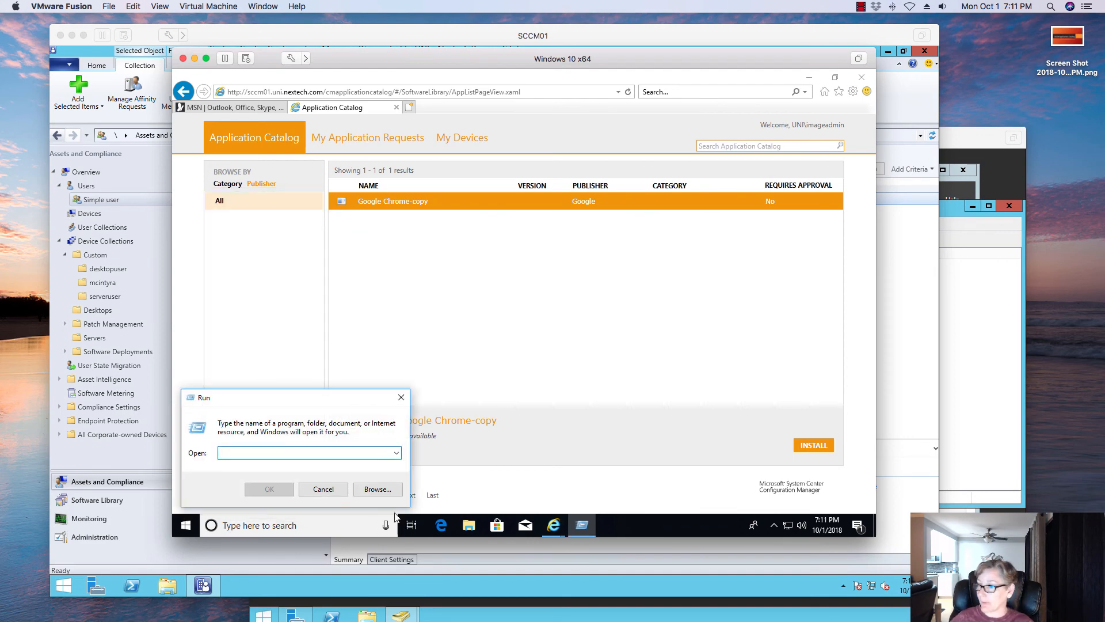
pyautogui.write('so')
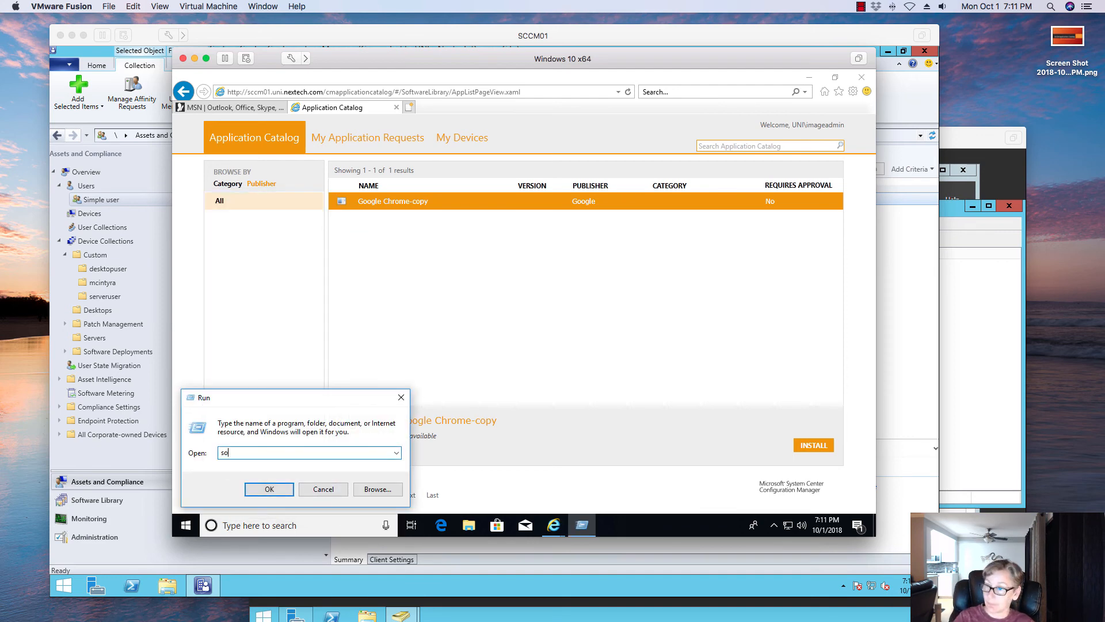
pyautogui.write('ftware center')
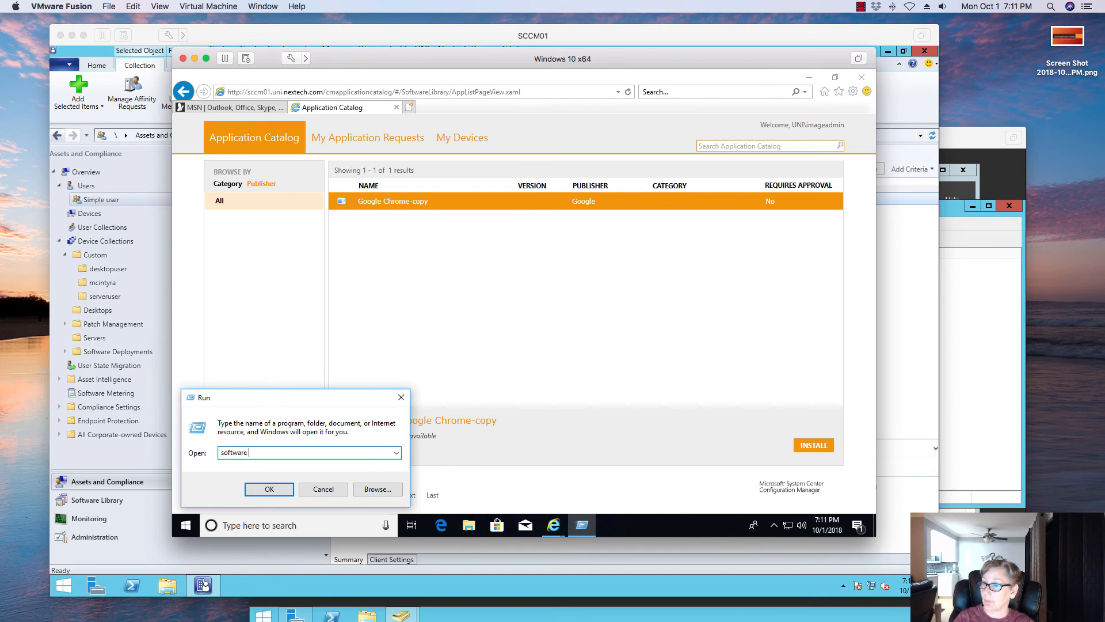
pyautogui.click(271, 488)
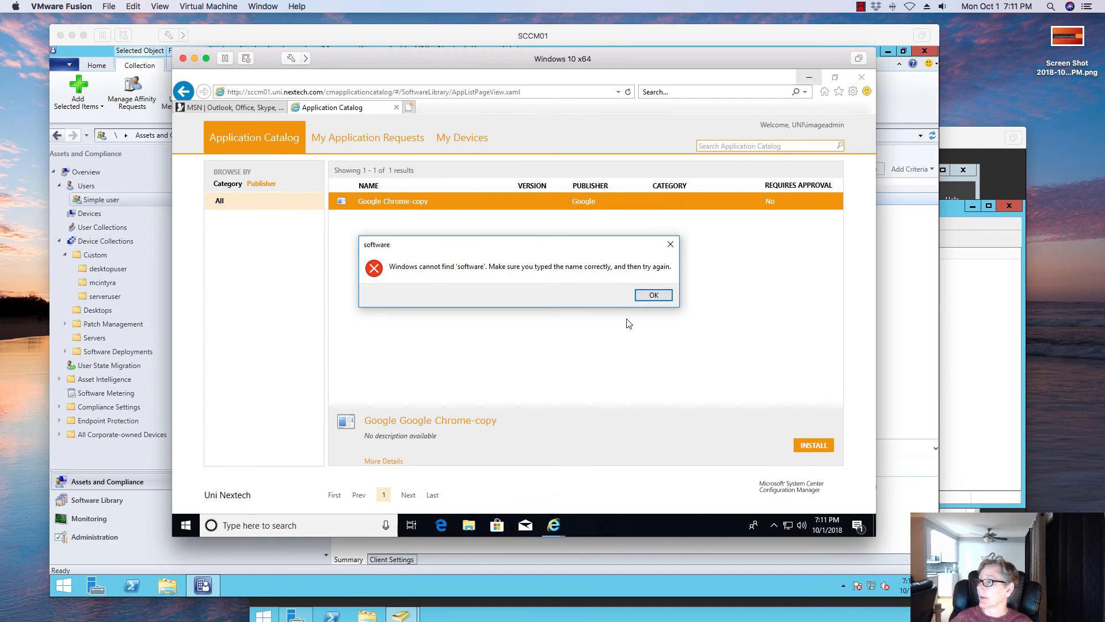
pyautogui.click(668, 294)
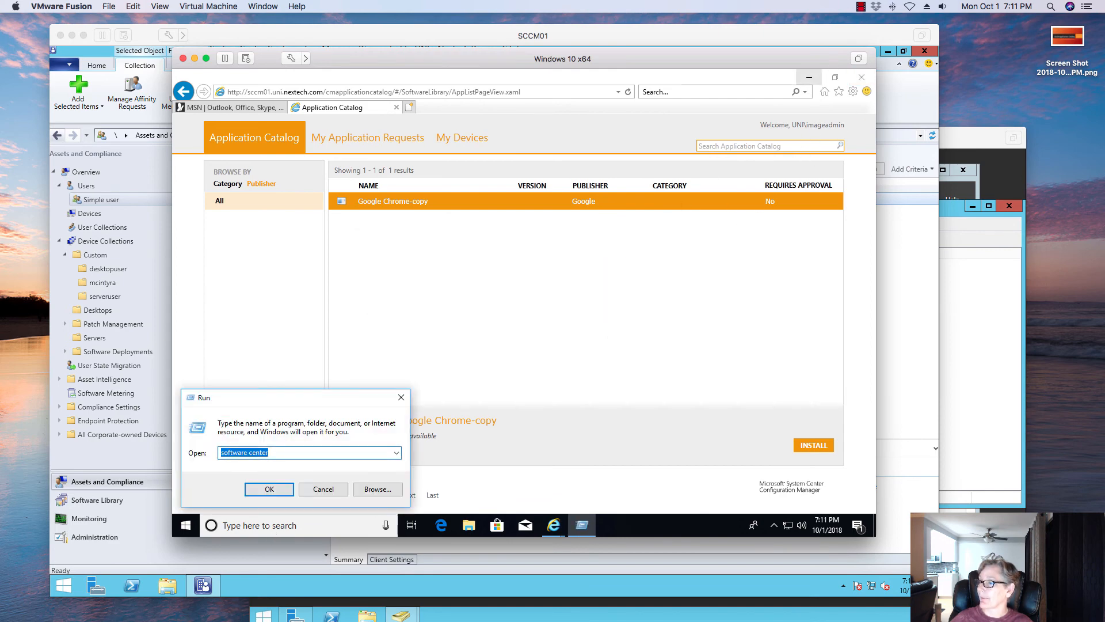
pyautogui.click(313, 490)
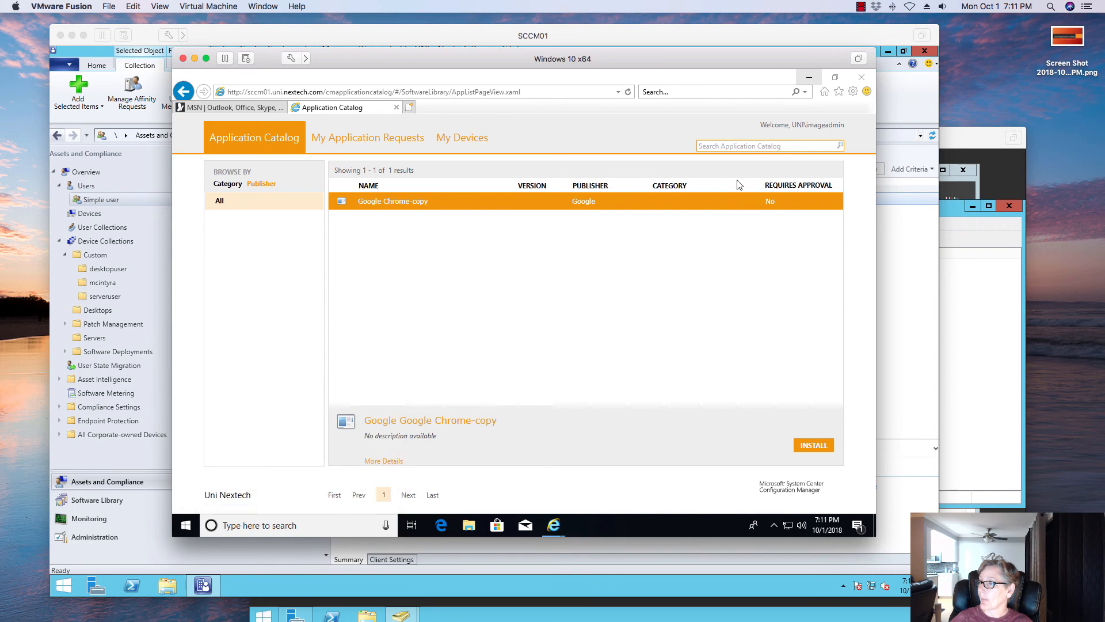
# - Minimize the browser and open Software Center by searching for it from the Start menu
pyautogui.click(809, 77)
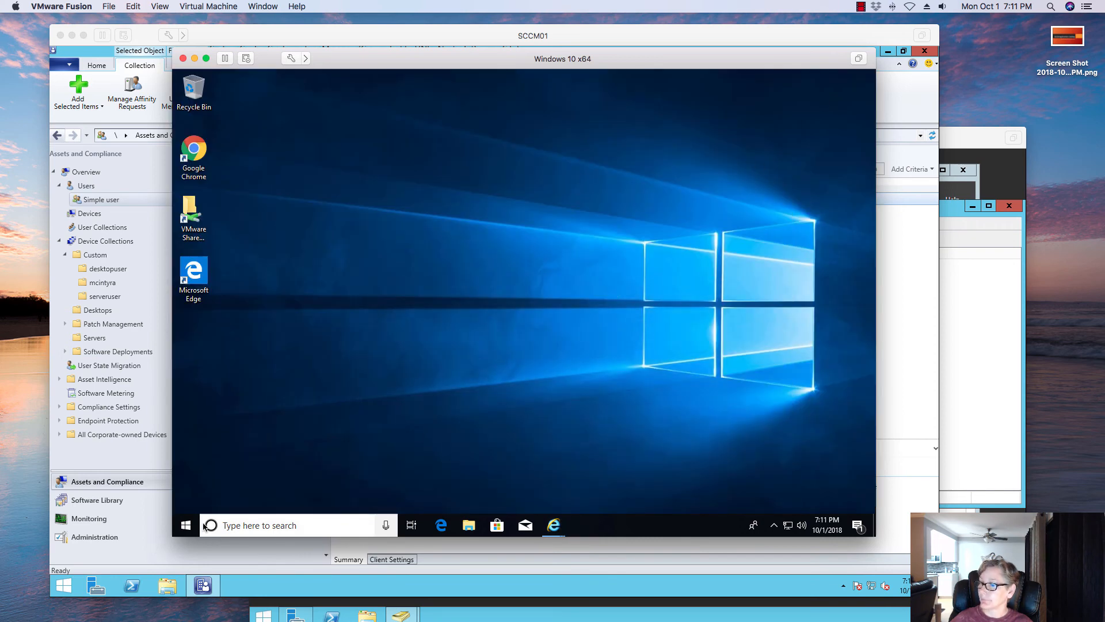
pyautogui.press('super')
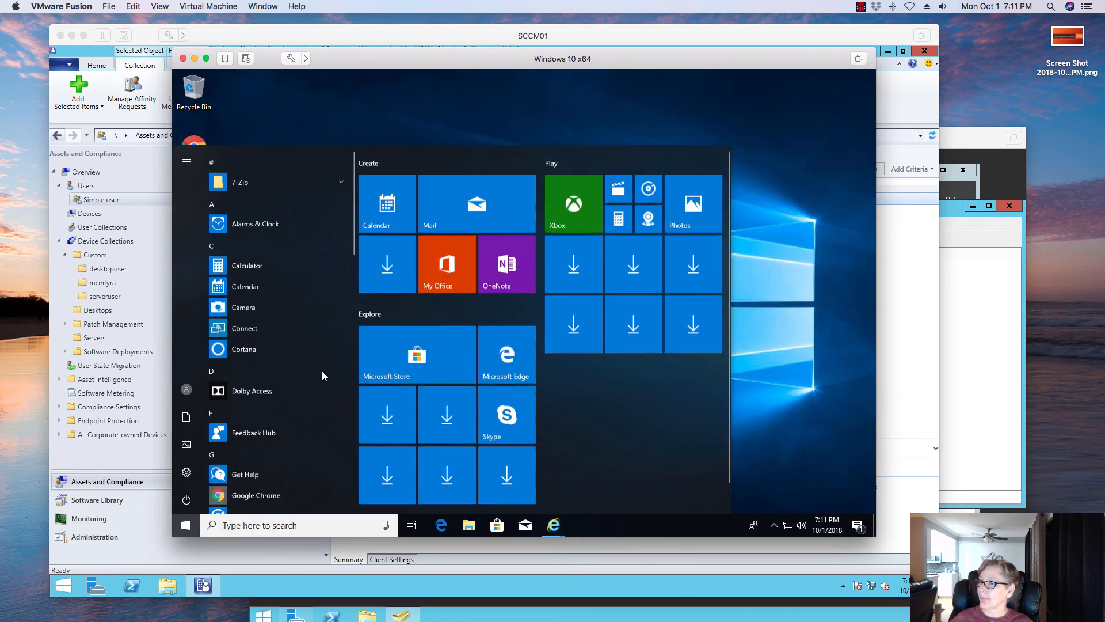
pyautogui.scroll(-10, 282, 395)
pyautogui.scroll(-6, 281, 395)
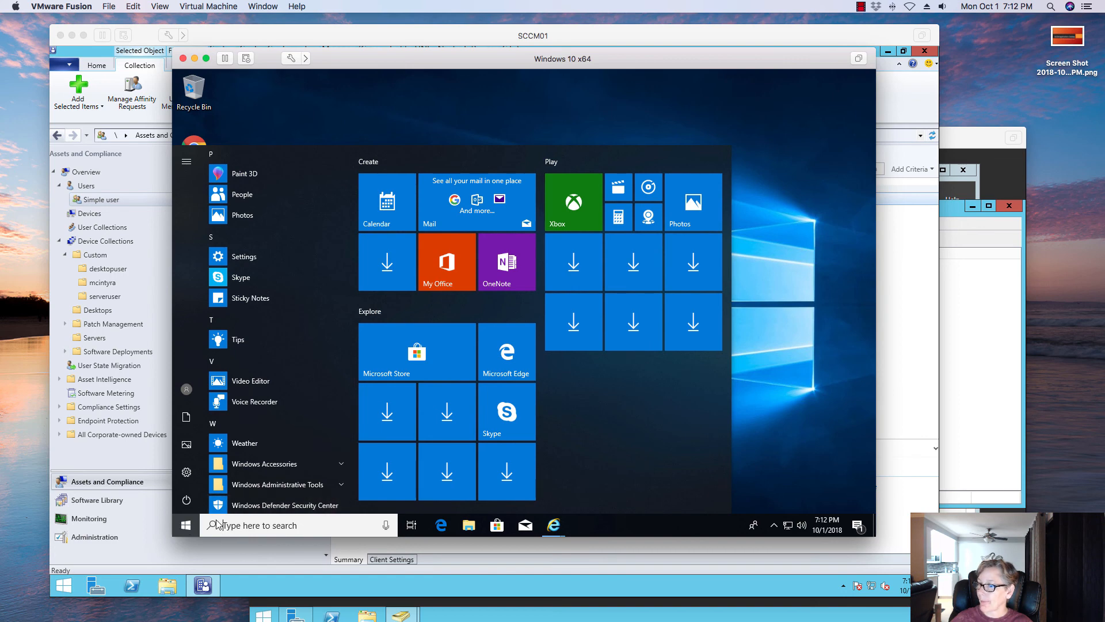
pyautogui.click(252, 525)
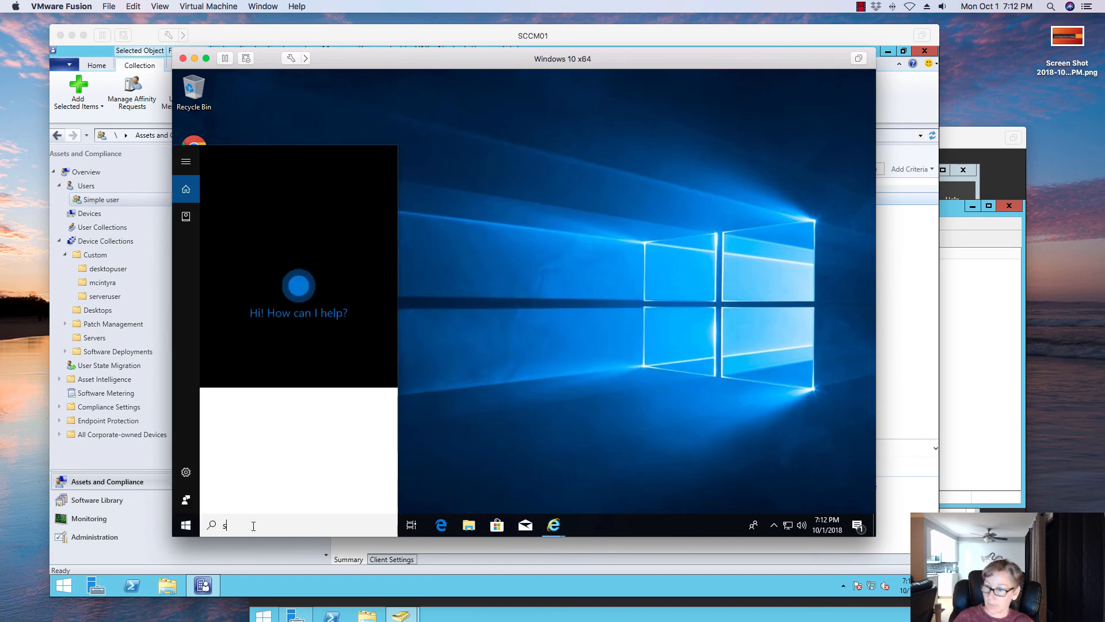
pyautogui.write('sof')
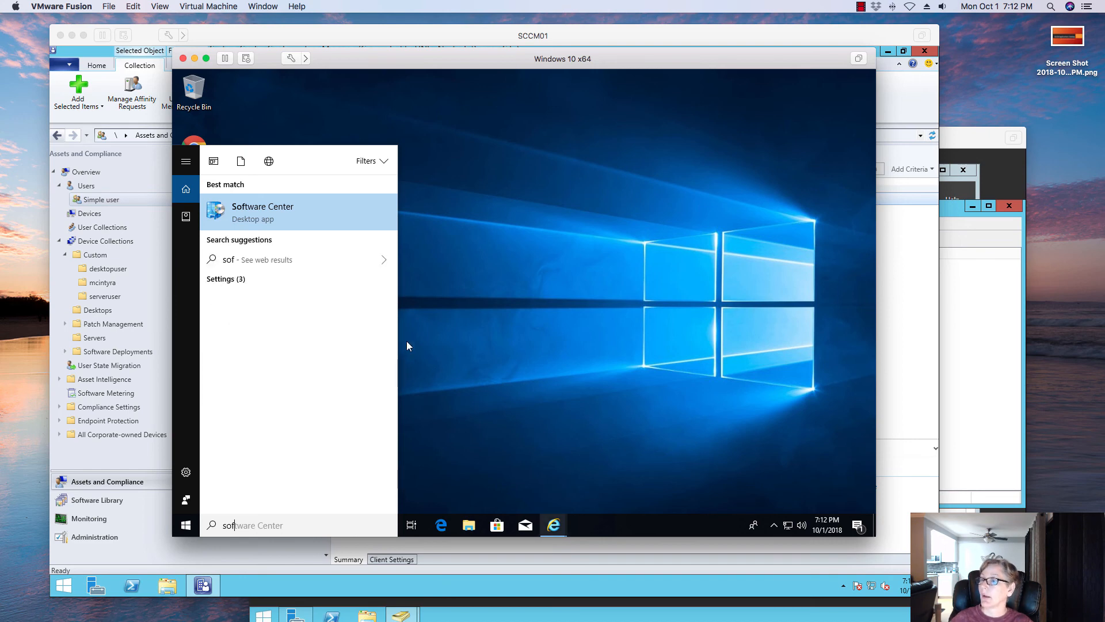
pyautogui.press('Return')
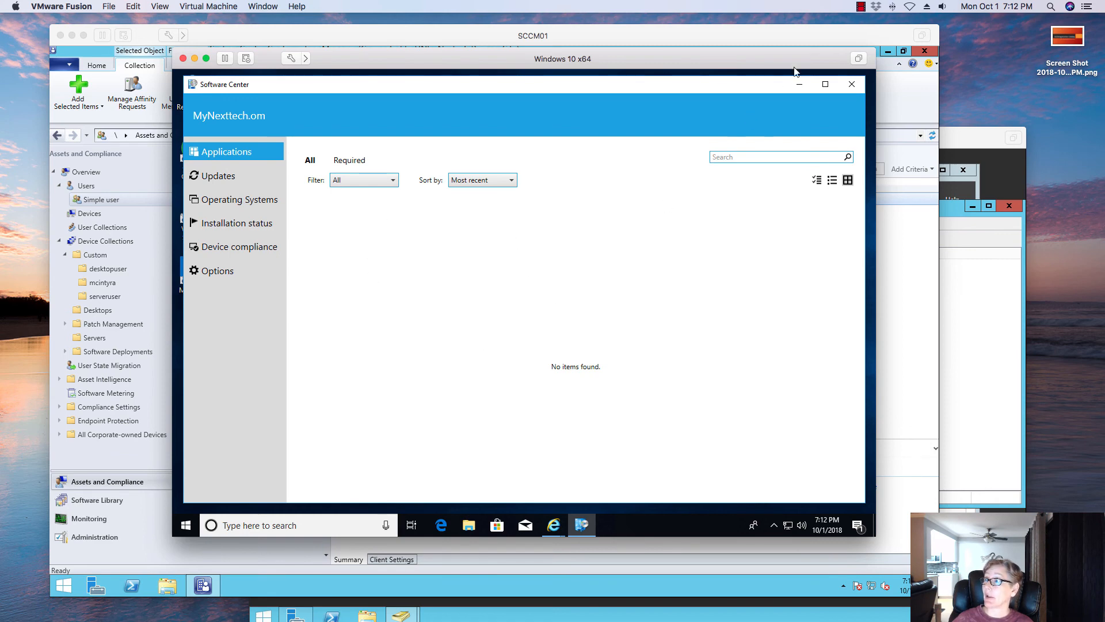
# - Minimize Software Center, return to the Configuration Manager console and advance the Deploy Software Wizard past its deployment settings
pyautogui.click(799, 84)
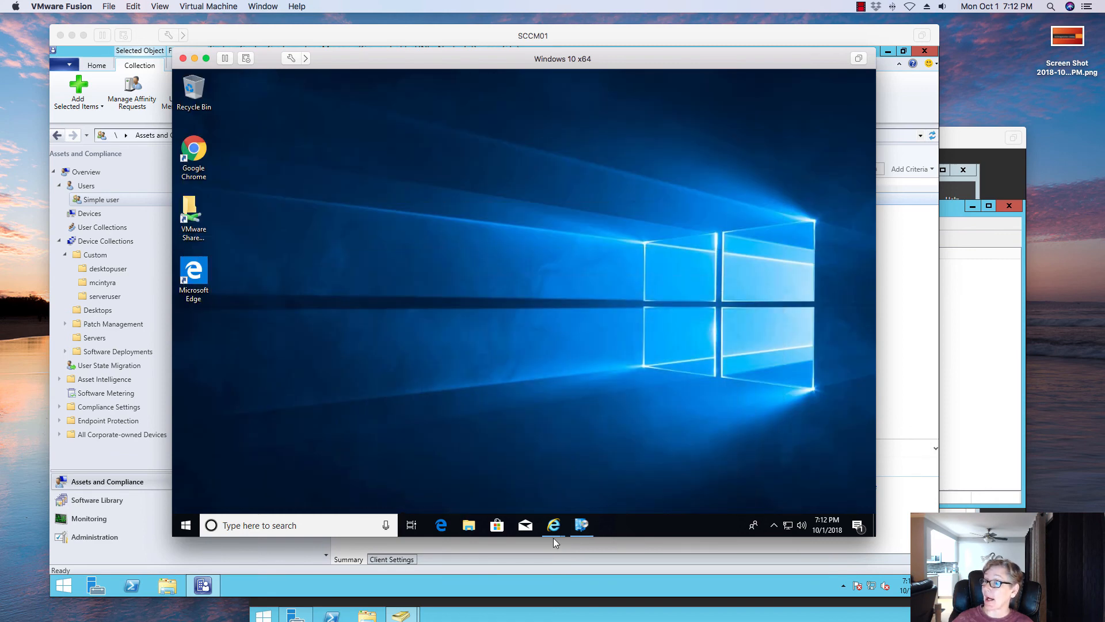
pyautogui.click(557, 523)
pyautogui.click(582, 454)
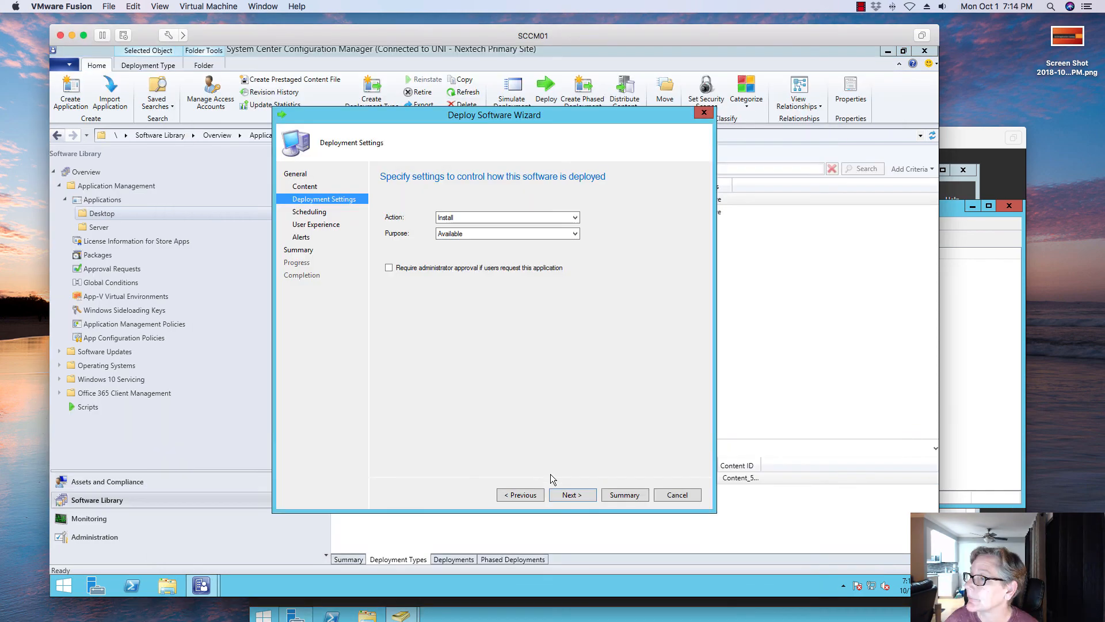
pyautogui.click(572, 494)
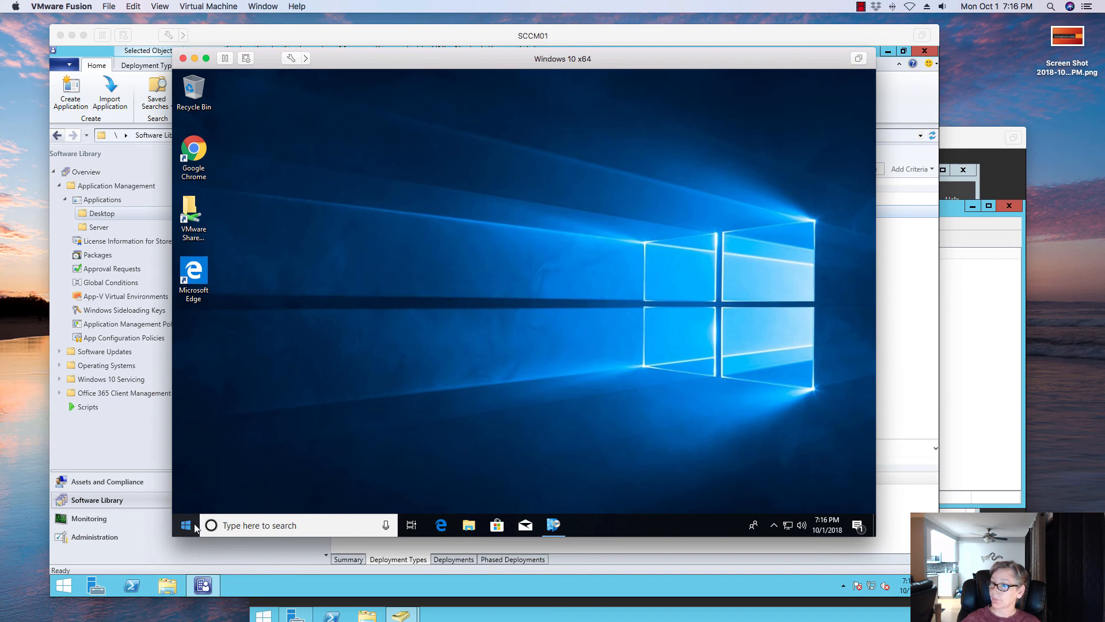
# - Reopen Software Center by searching the Start menu, then review its Installation status and Applications pages
pyautogui.click(235, 523)
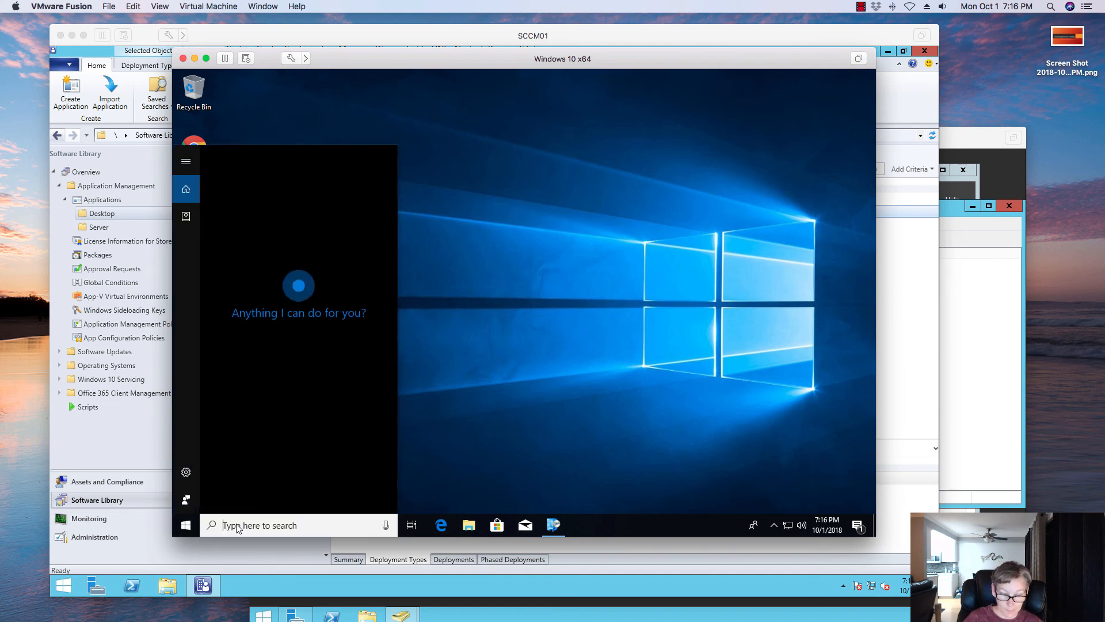
pyautogui.write('s')
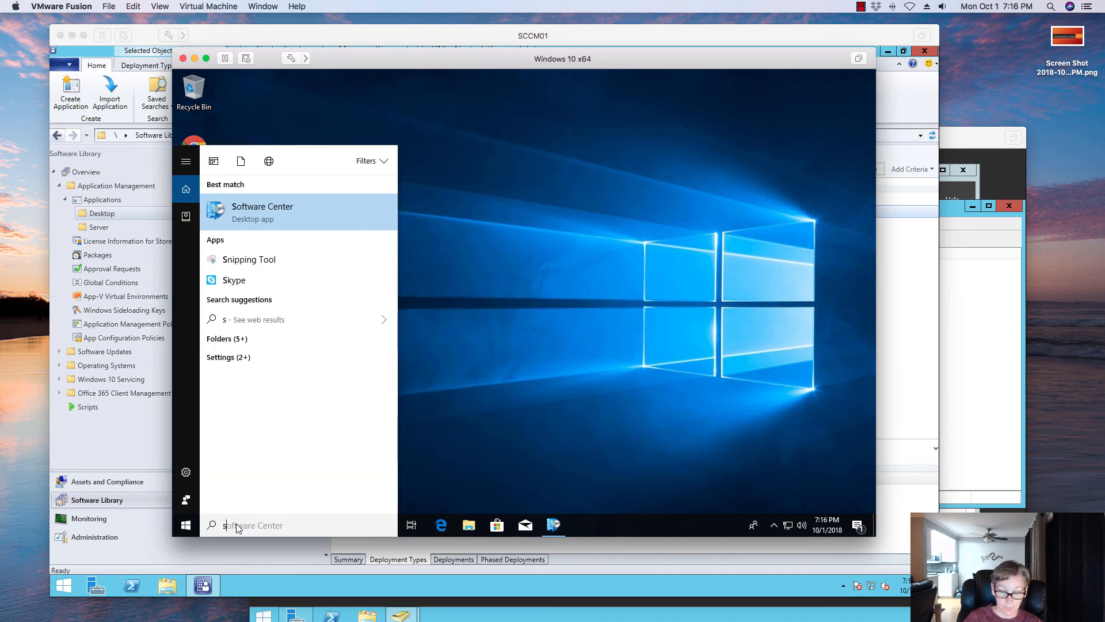
pyautogui.write('io')
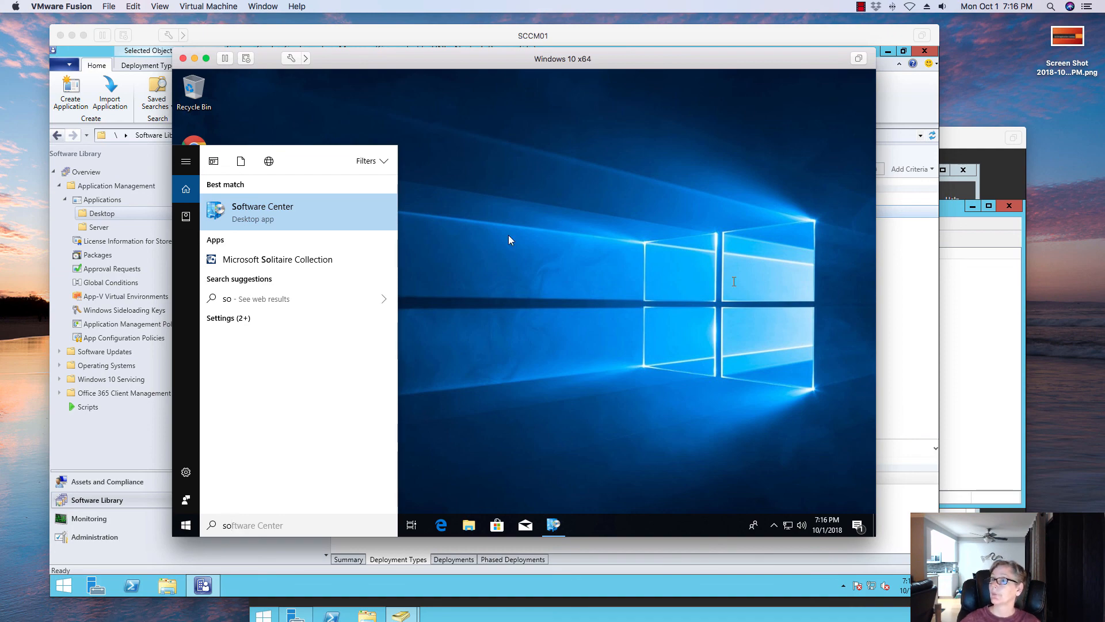
pyautogui.press('Return')
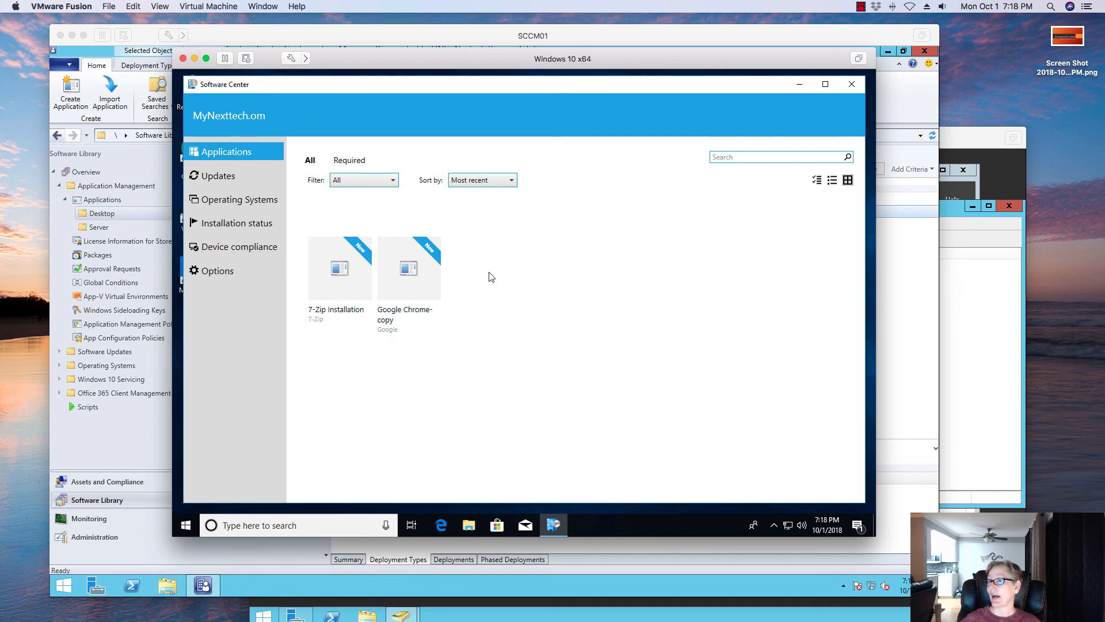
pyautogui.click(240, 226)
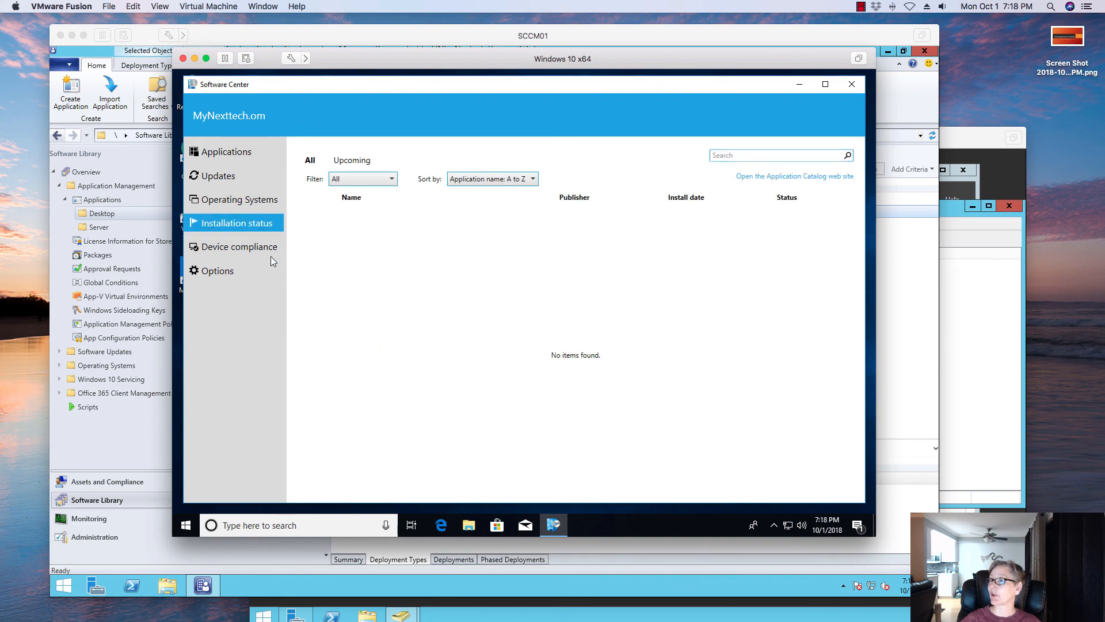
pyautogui.click(212, 152)
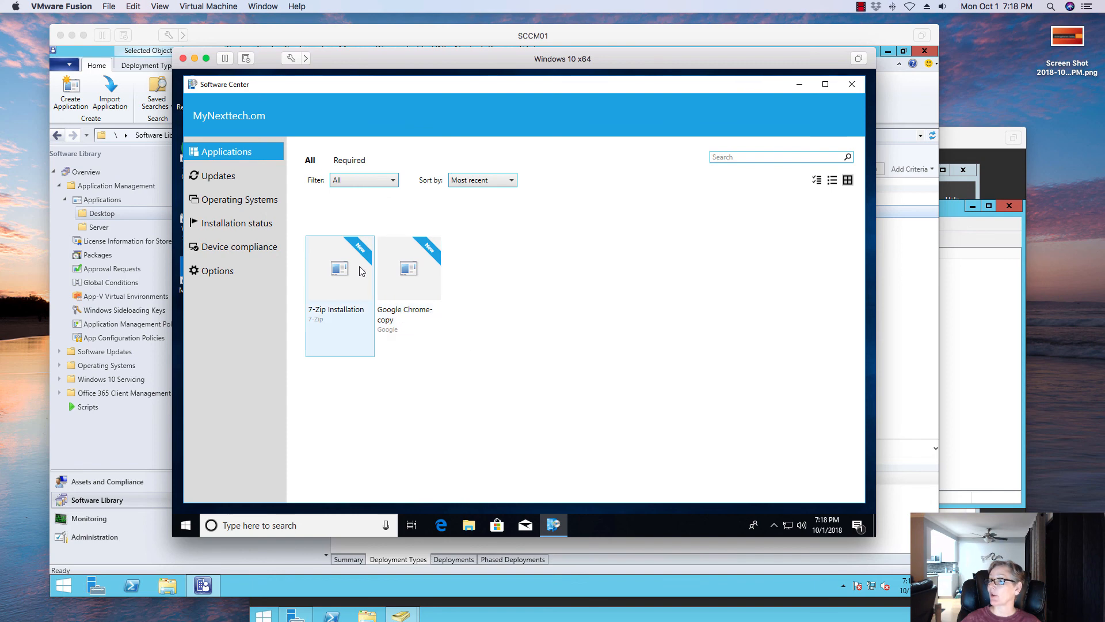